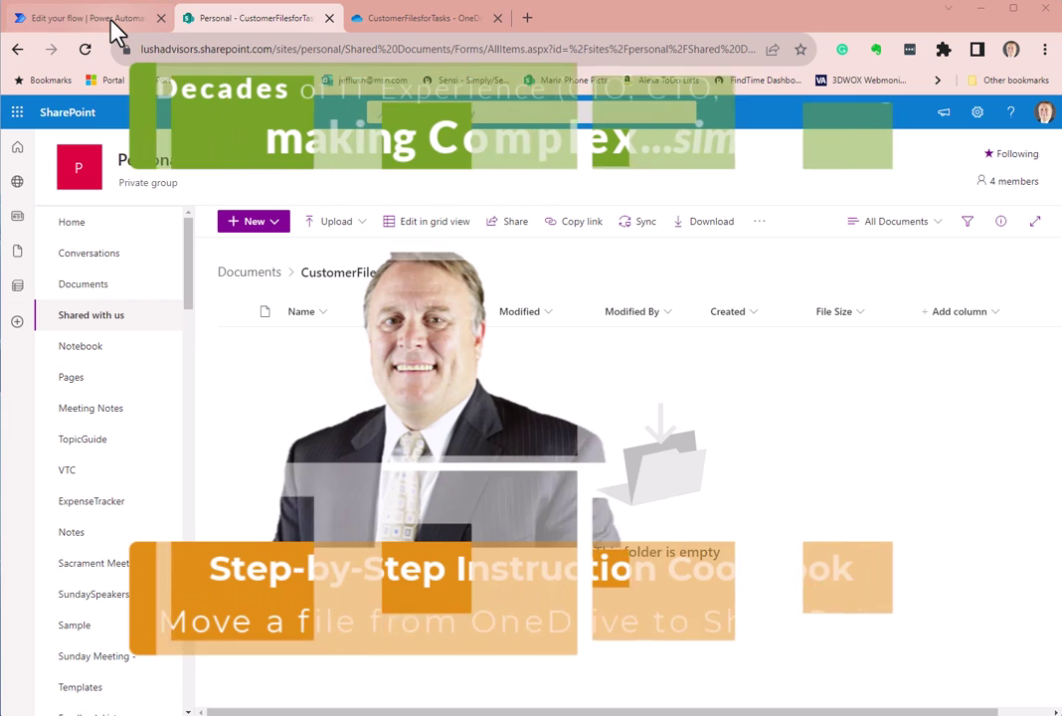
- Compare the CustomerFilesforTasks source folder in OneDrive with the CustomerFilesforTasks destination folder on the Personal SharePoint site
left_click(112, 22)
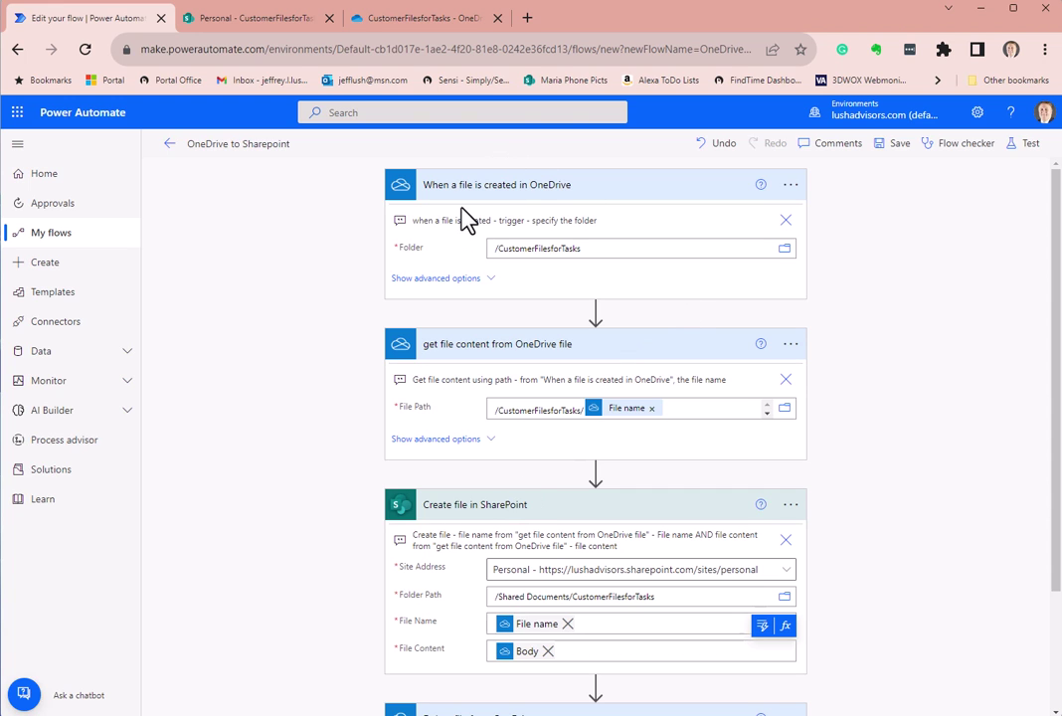
left_click(403, 22)
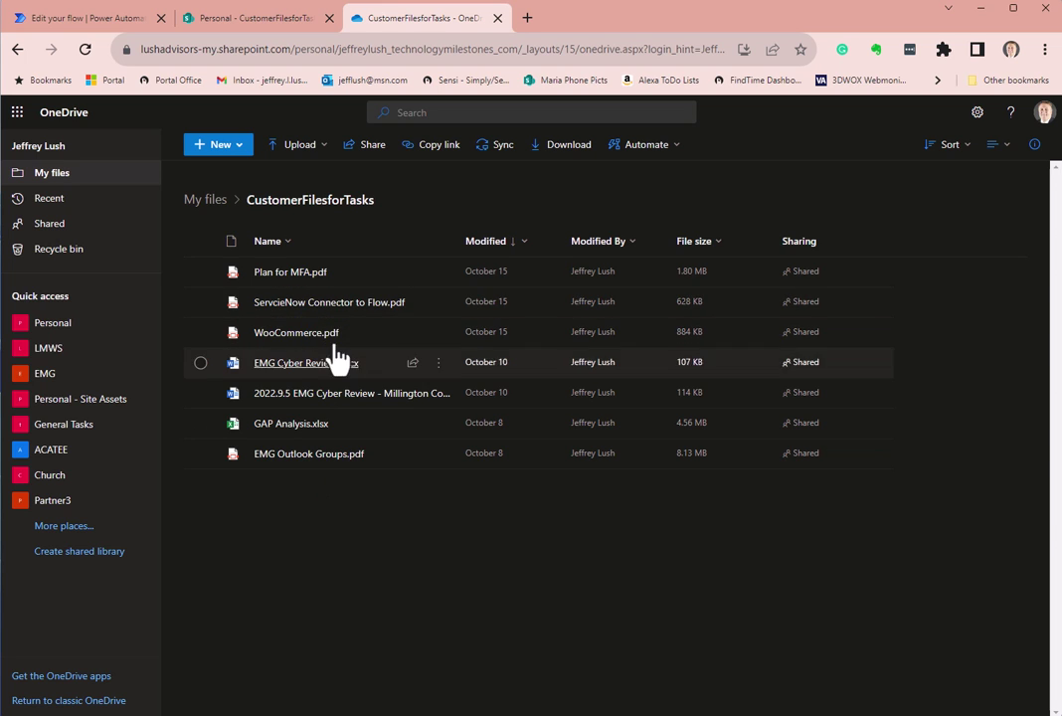
left_click(259, 22)
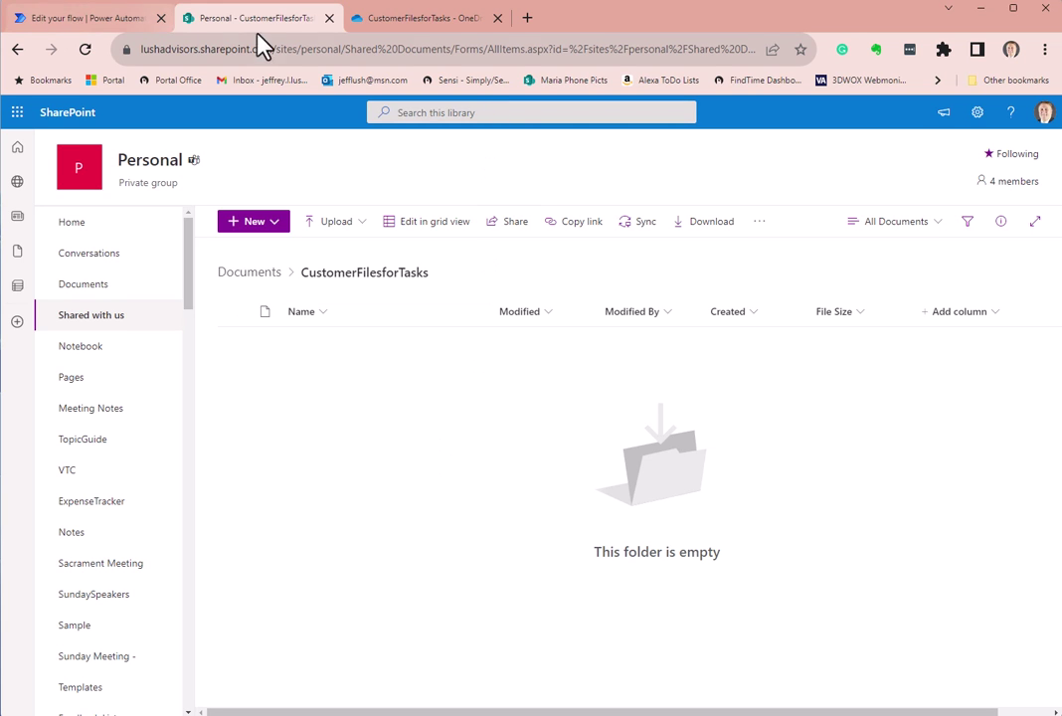
left_click(437, 20)
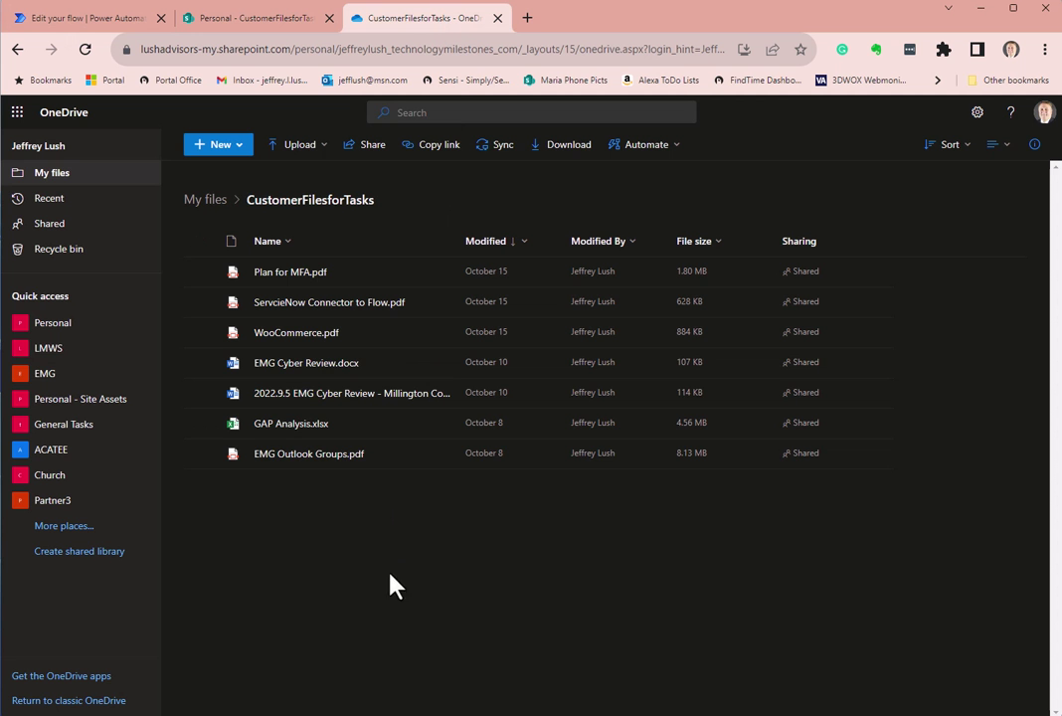
left_click(279, 21)
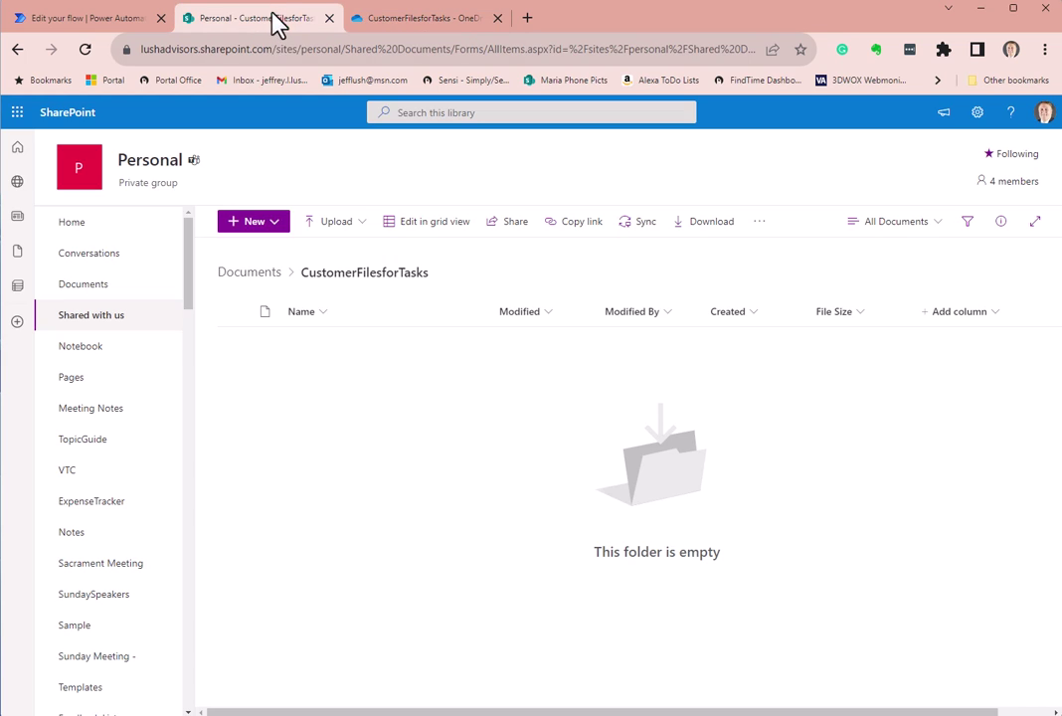
left_click(433, 22)
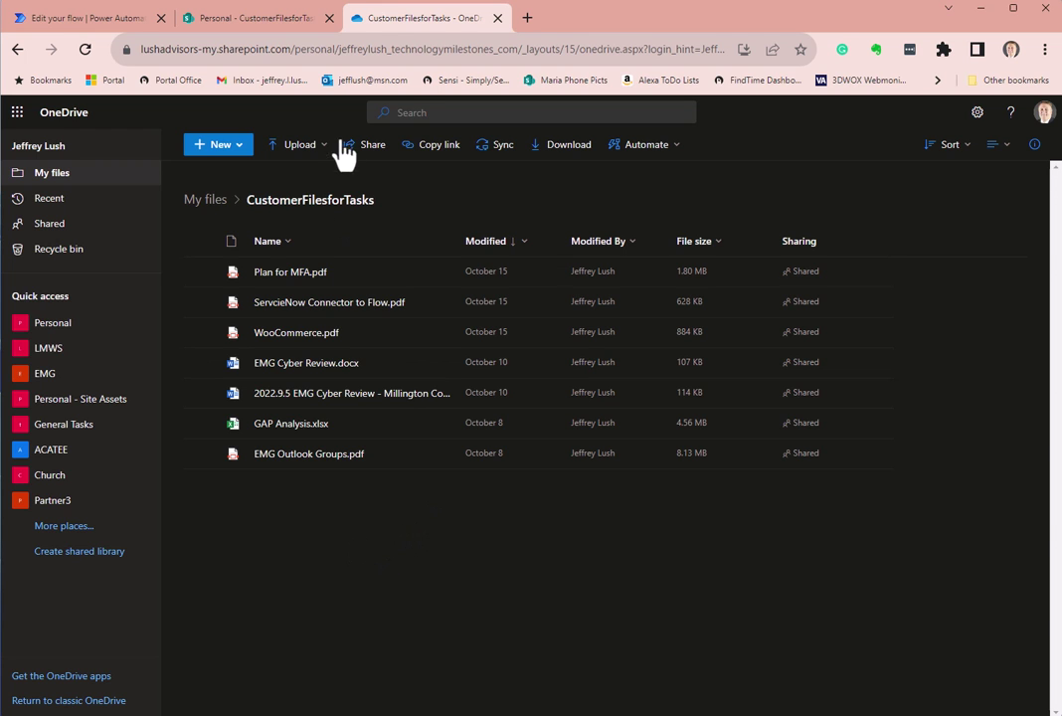
left_click(281, 19)
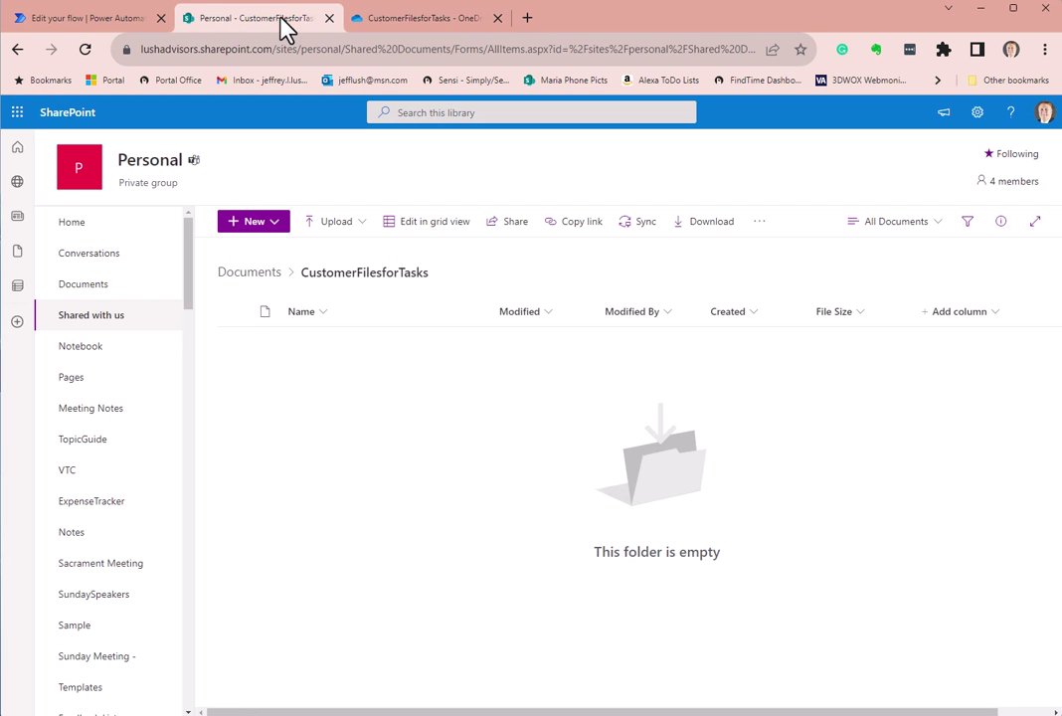
- Switch to the OneDrive to Sharepoint flow in Power Automate and review its actions from the trigger to Delete file from OneDrive
left_click(85, 24)
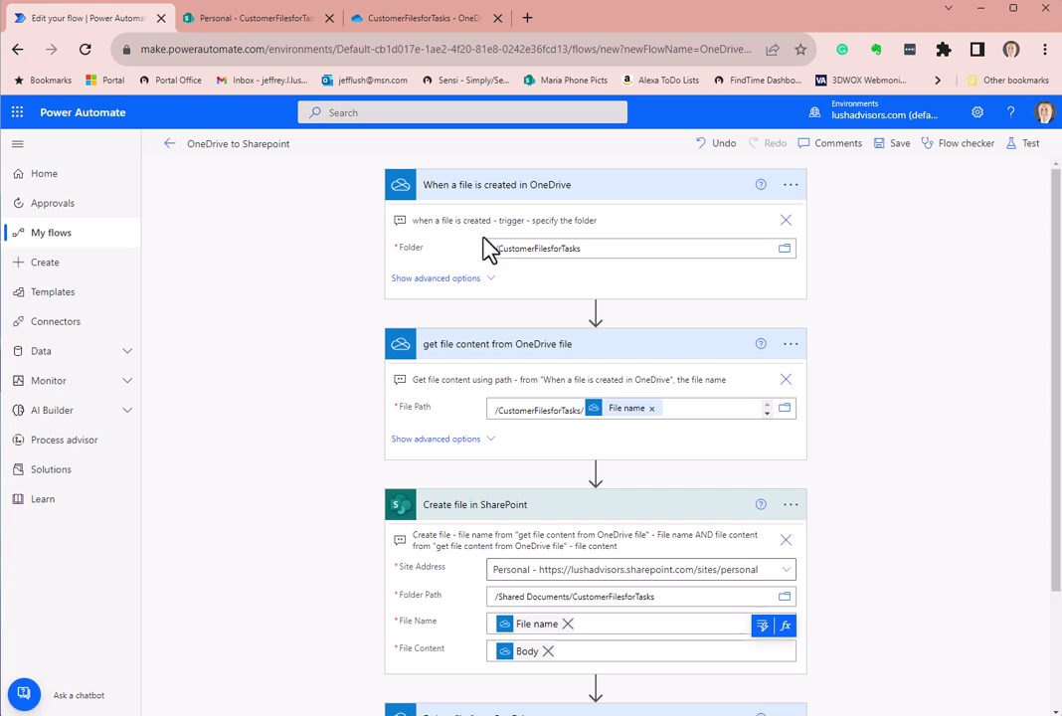
scroll(861, 276, "down", 3)
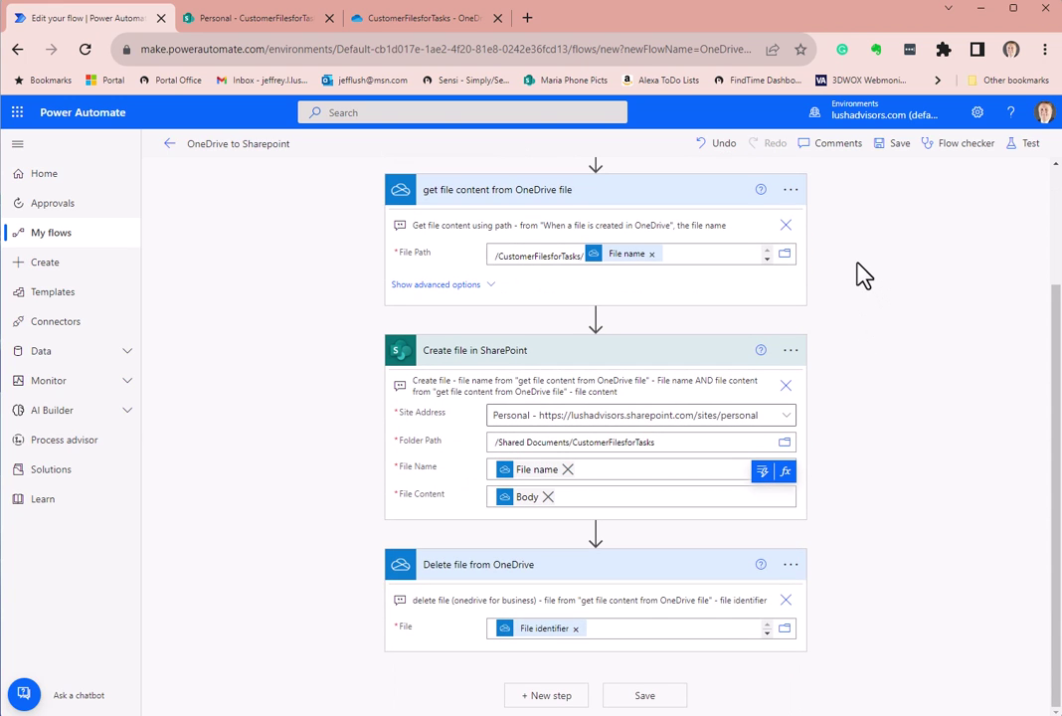
scroll(861, 276, "up", 3)
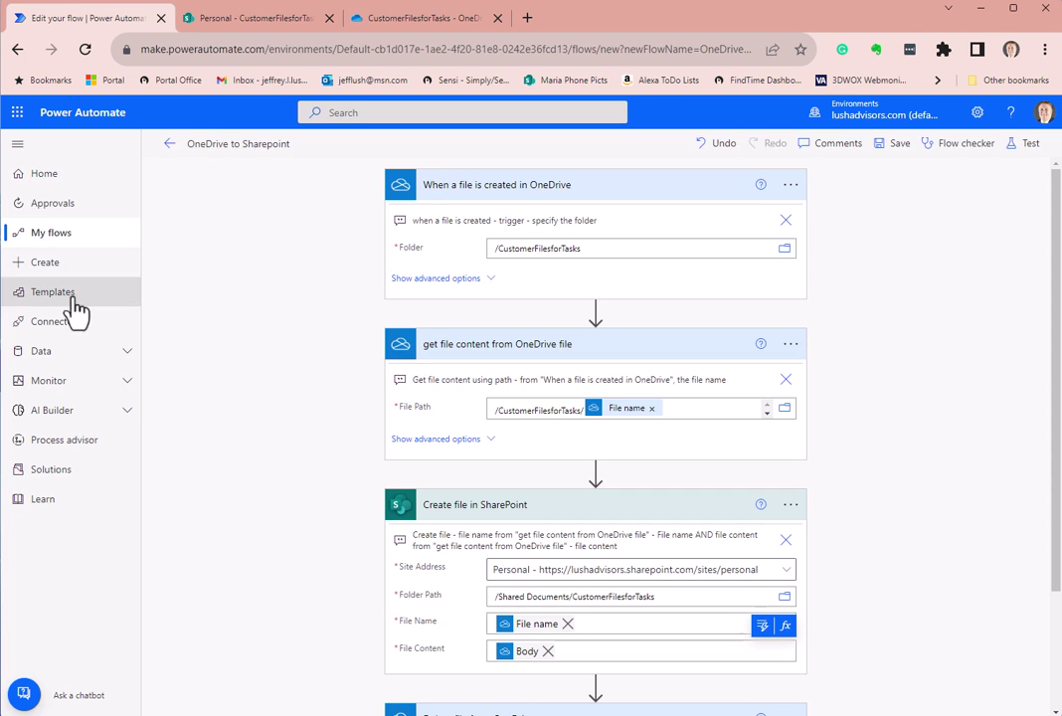
- View the Power Automate Create page in a separate browser tab, then return to the OneDrive to Sharepoint flow
left_click(123, 275)
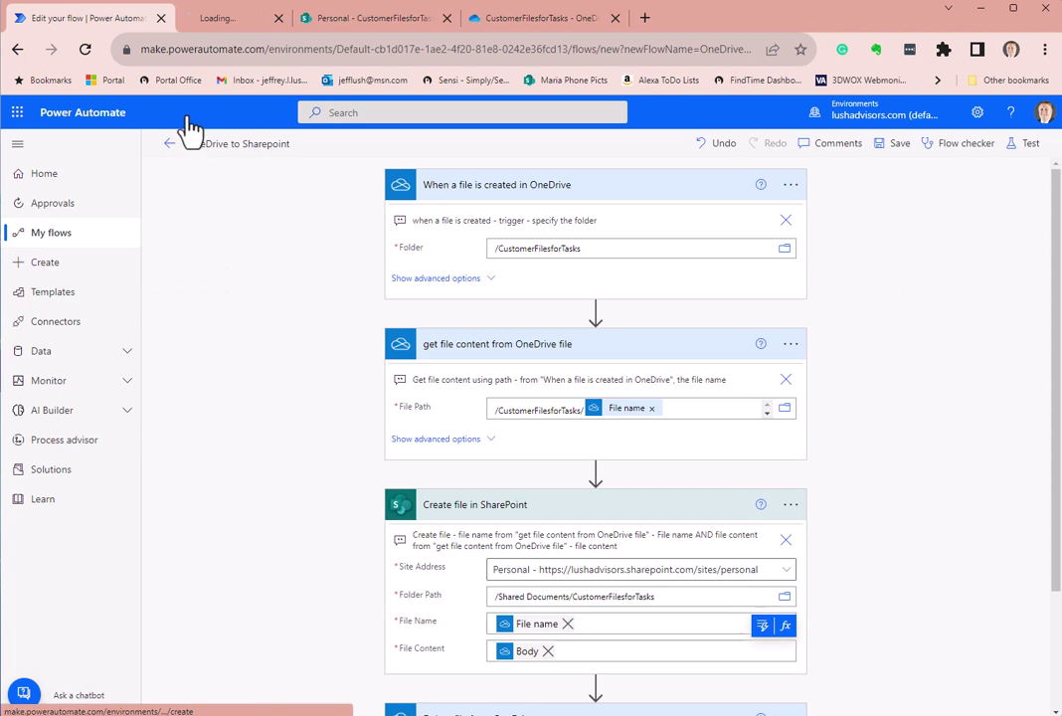
left_click(269, 26)
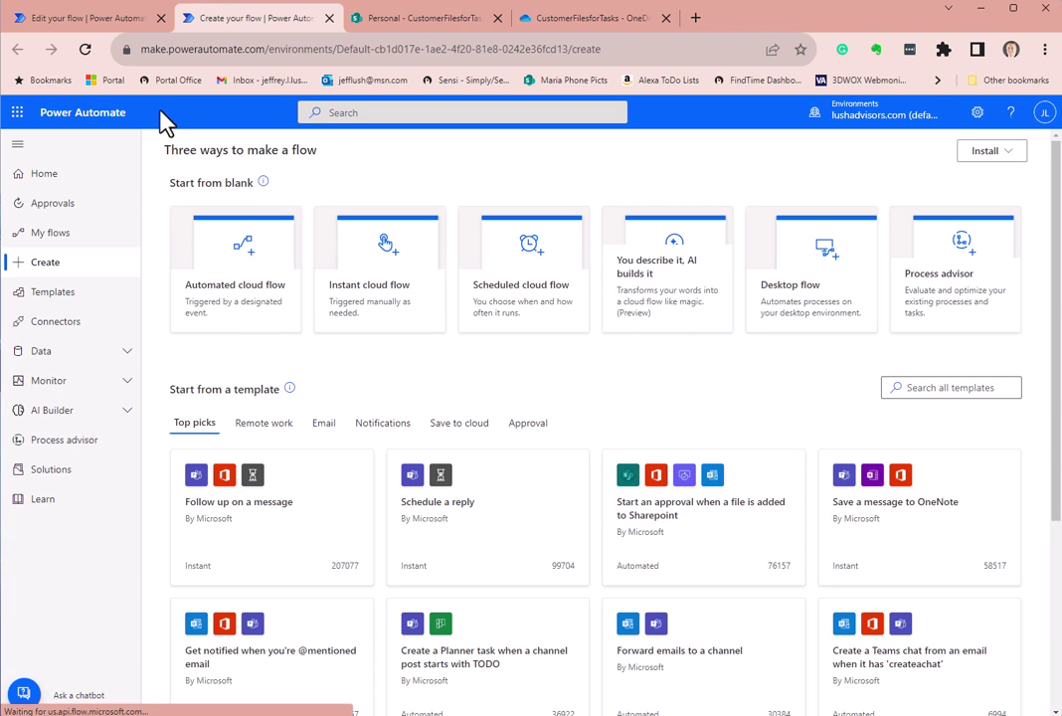
left_click(104, 18)
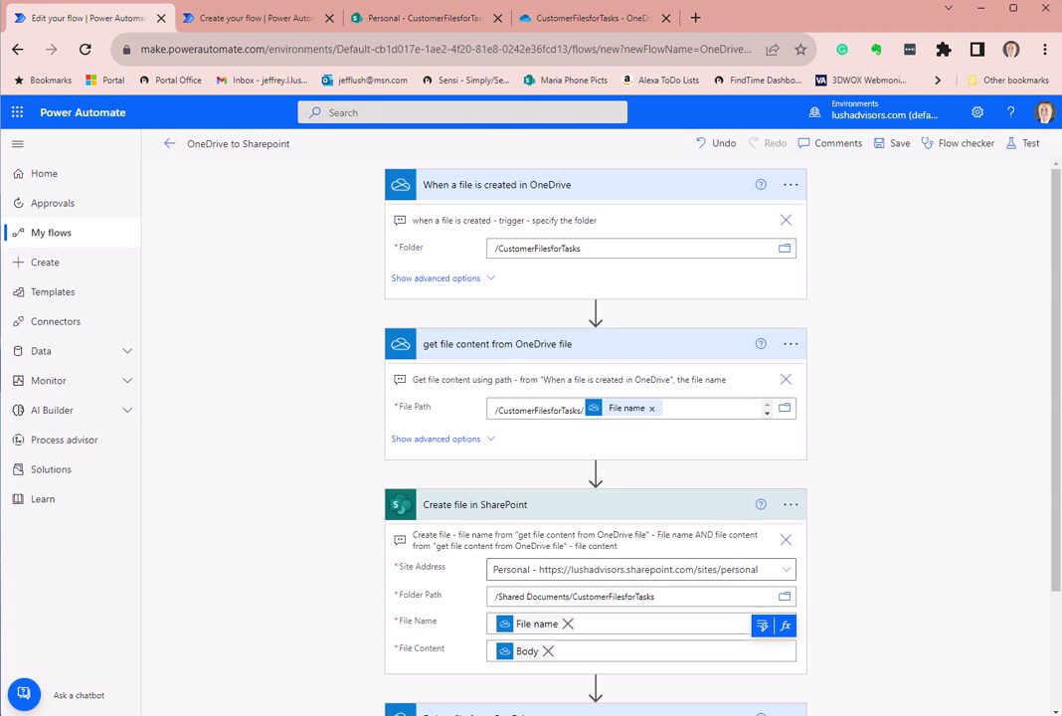
- Switch to the SBS Master QuickTips - DEV document in Word, reposition its window and widen it to show the full page
key("alt+Tab")
left_click_drag(704, 154, 612, 95)
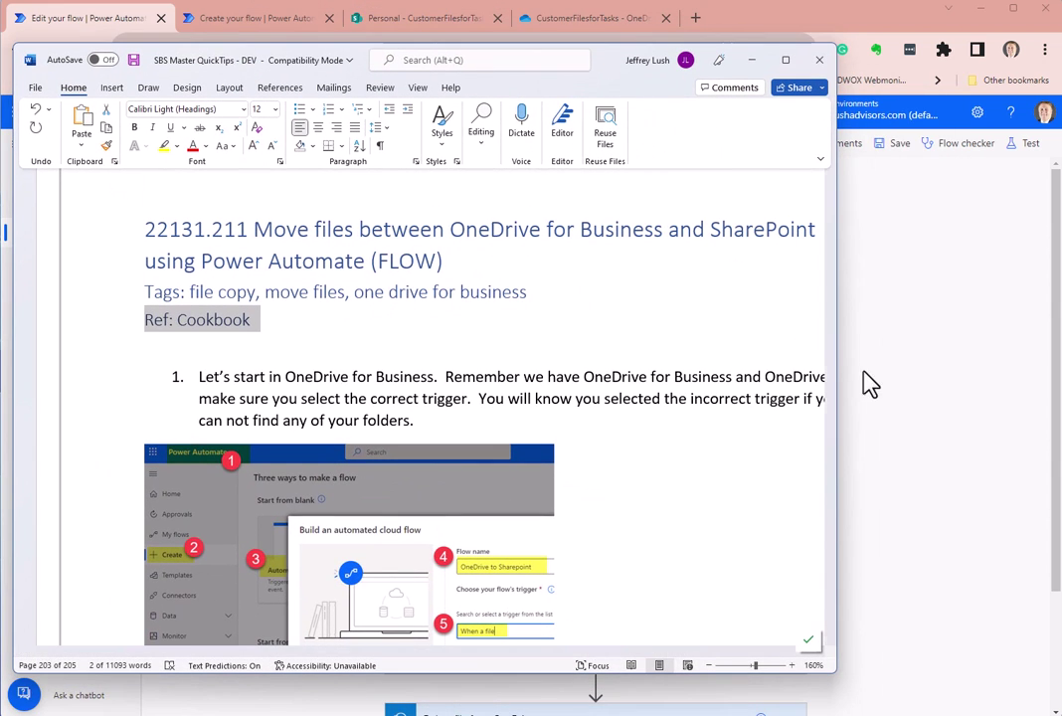
left_click_drag(839, 358, 1050, 360)
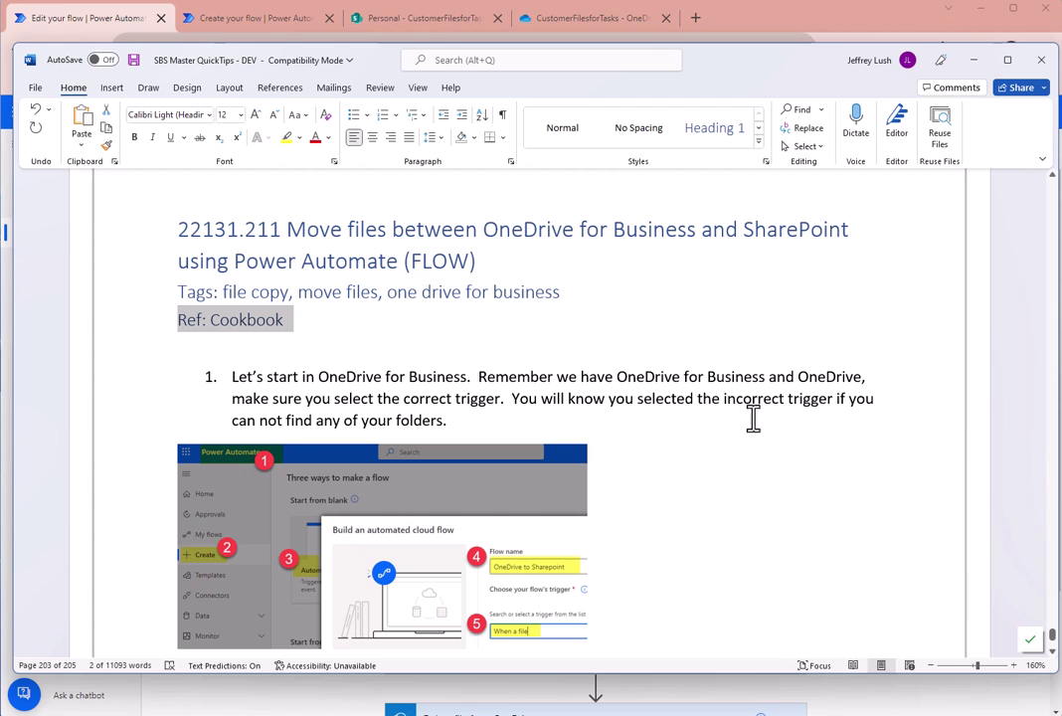
- Read instruction 1 of the cookbook about starting in OneDrive for Business and creating the automated cloud flow
left_click(630, 379)
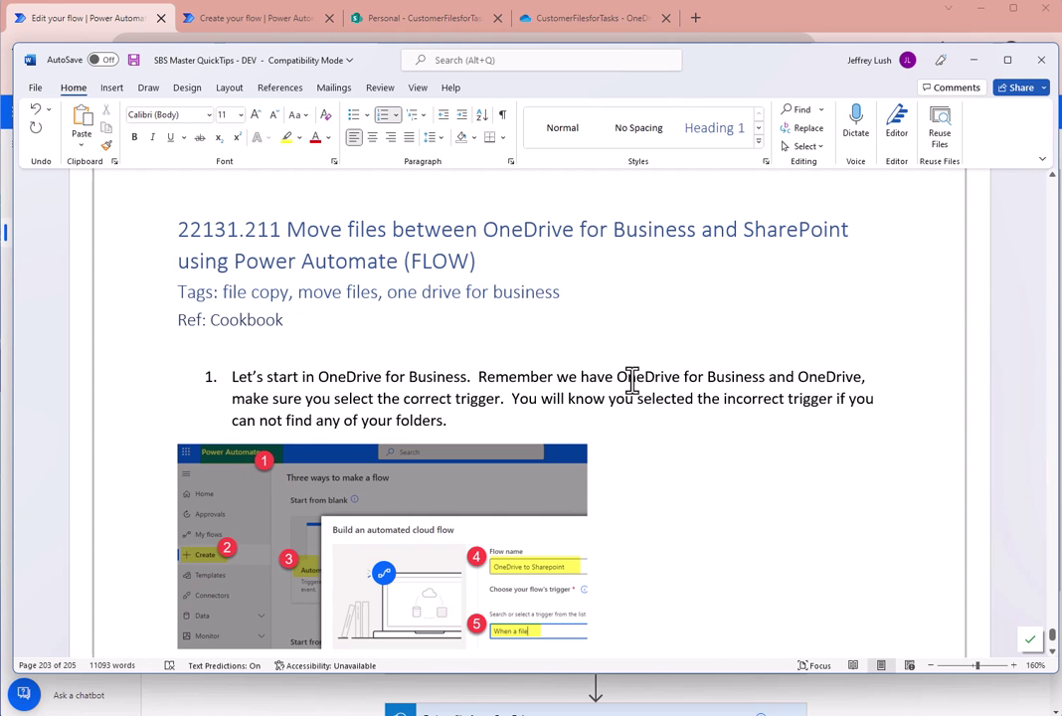
scroll(631, 379, "down", 3)
scroll(630, 379, "down", 3)
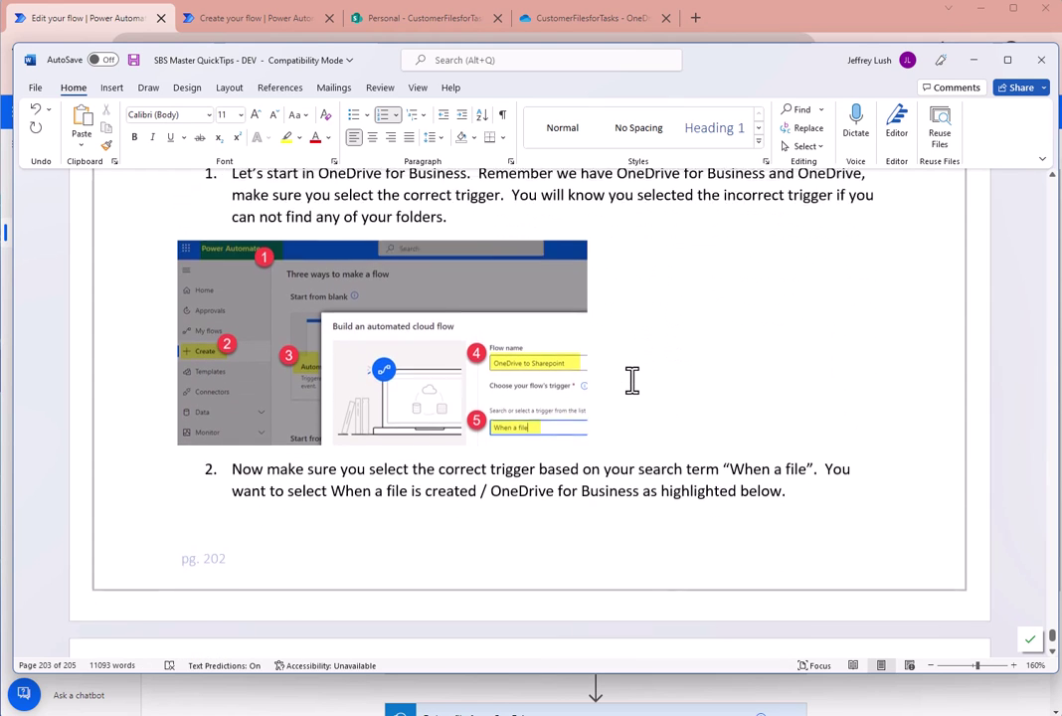
scroll(630, 379, "up", 3)
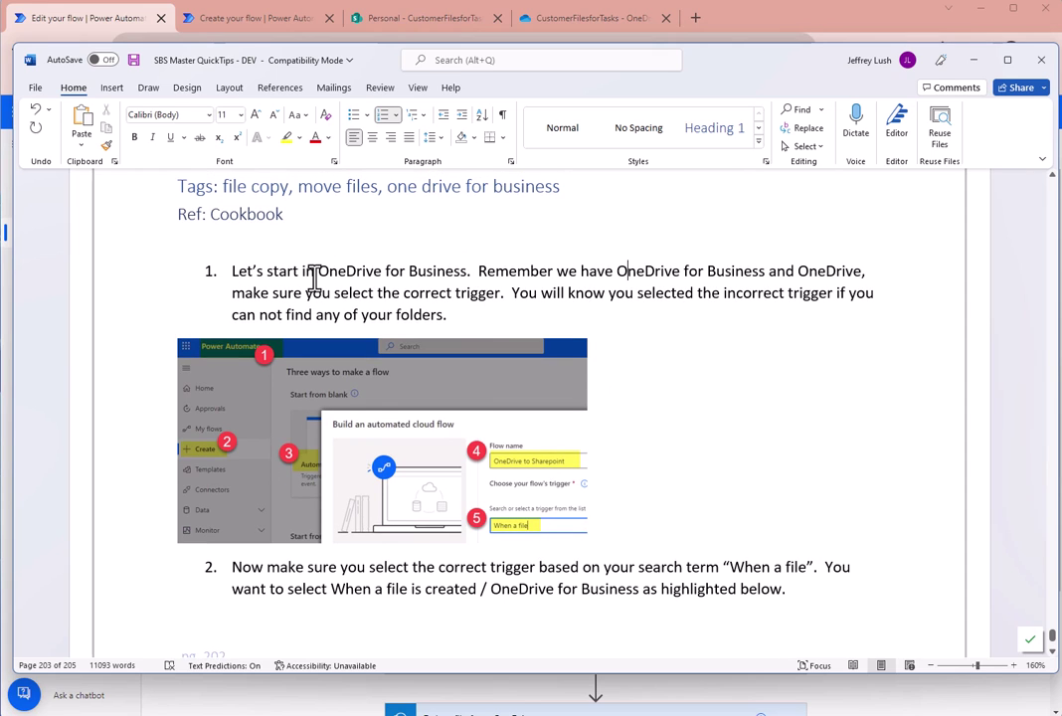
left_click_drag(316, 270, 452, 268)
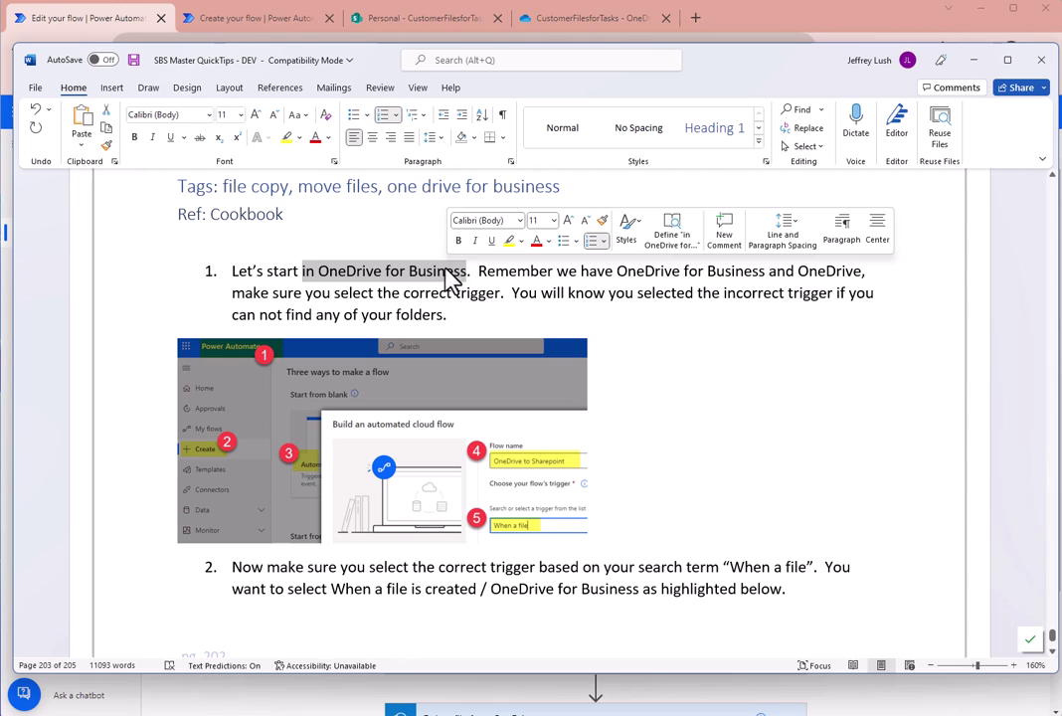
left_click(687, 294)
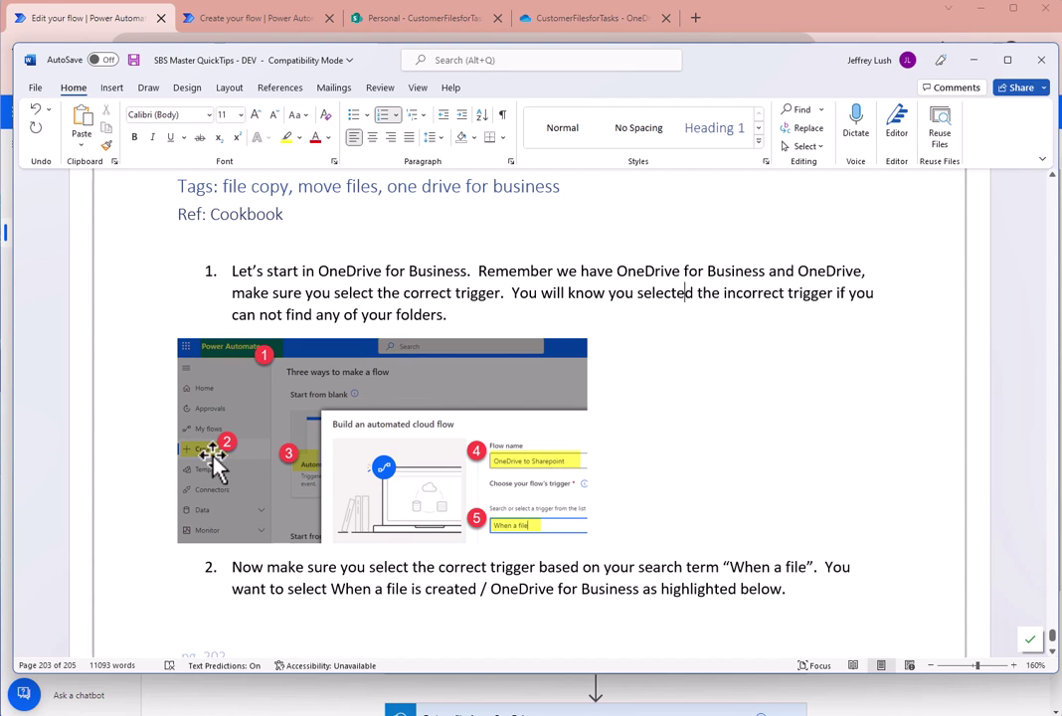
- Close the extra Create your flow browser tab and minimize the browser to return to the Word document
left_click(268, 21)
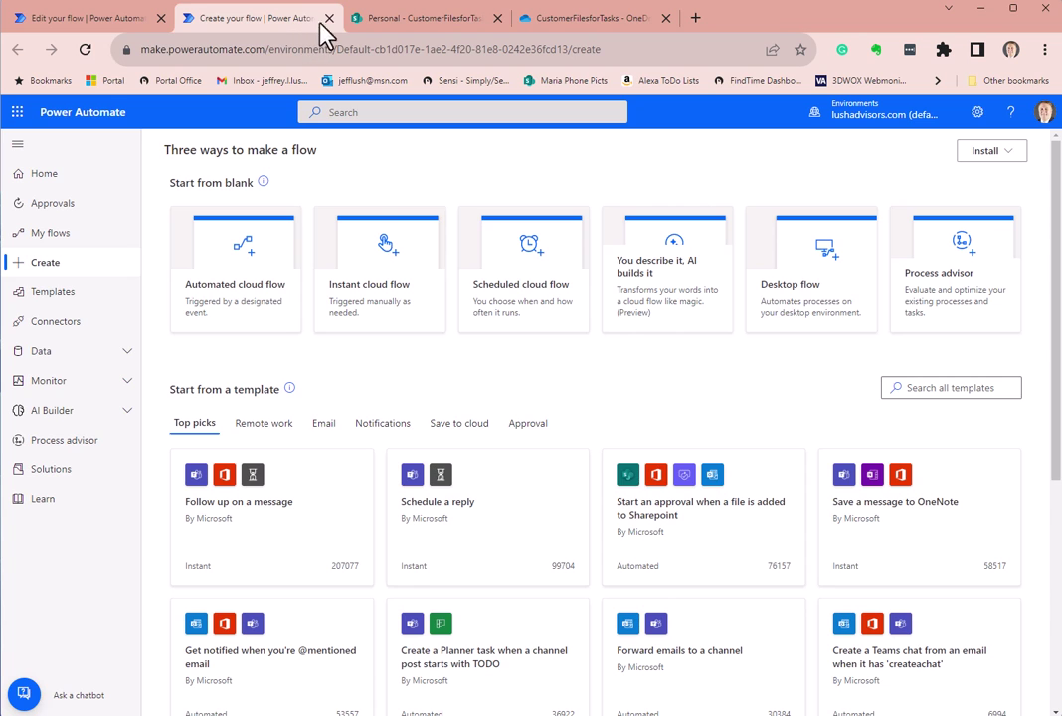
left_click(329, 19)
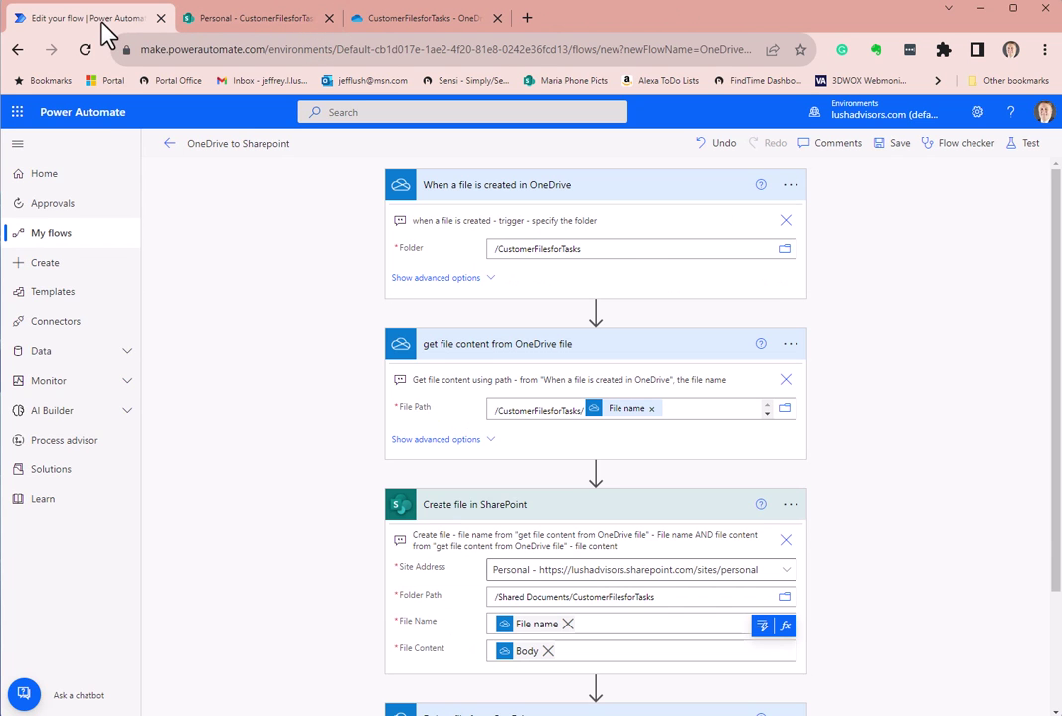
left_click(982, 10)
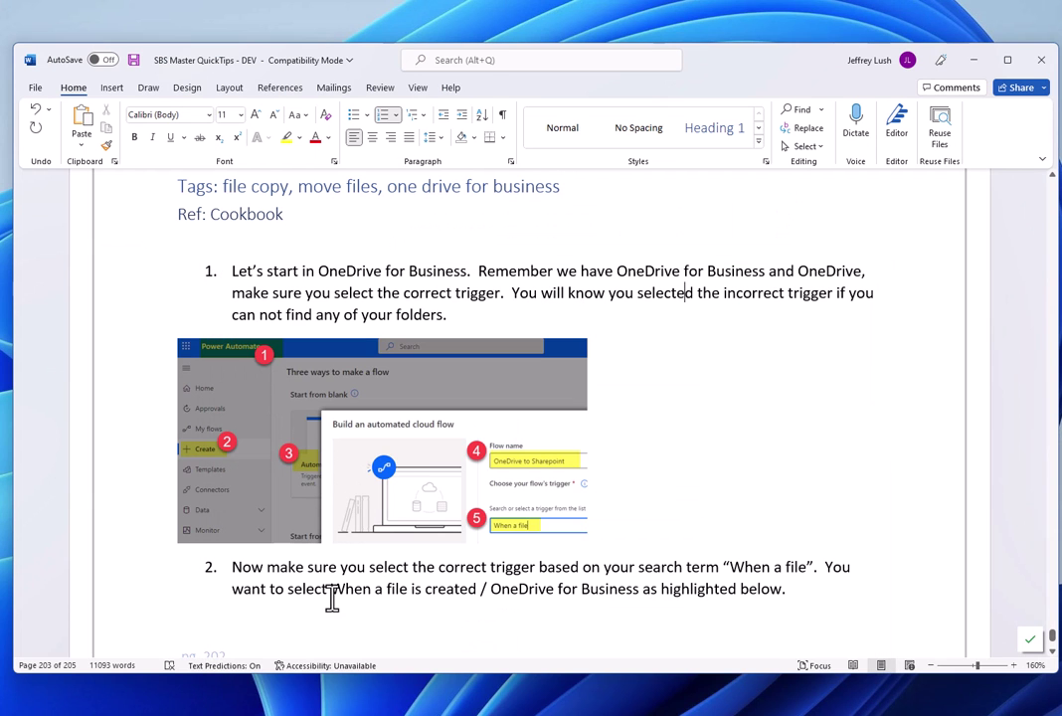
- Read the cookbook instructions on choosing the OneDrive for Business When a file is created trigger and its folder
scroll(649, 379, "down", 3)
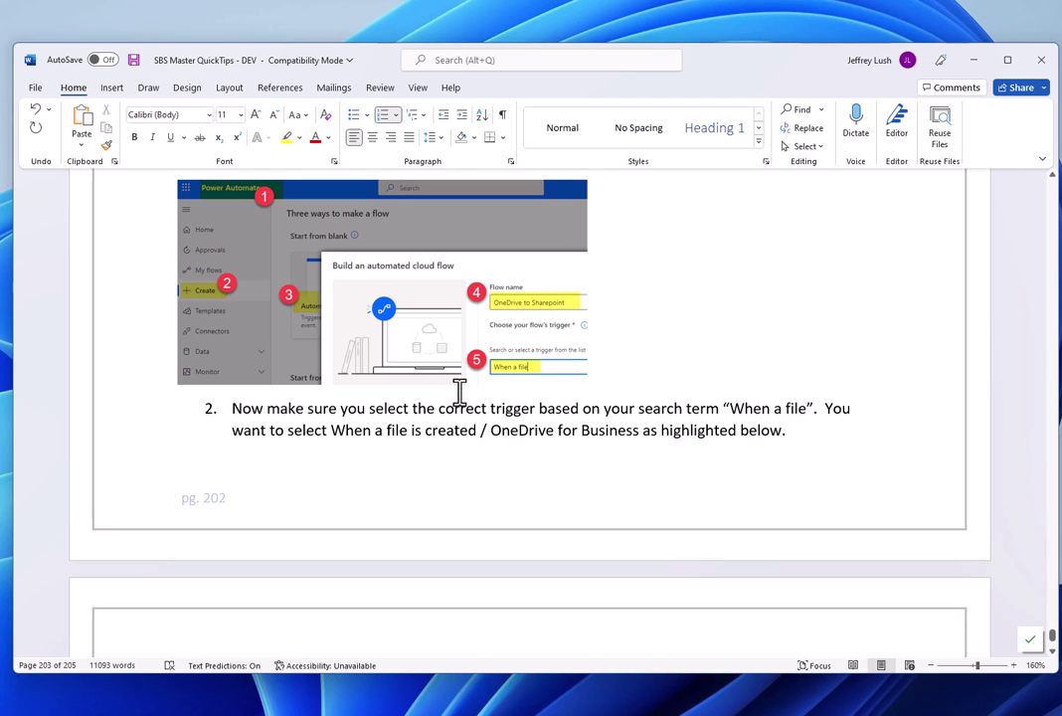
scroll(459, 391, "down", 8)
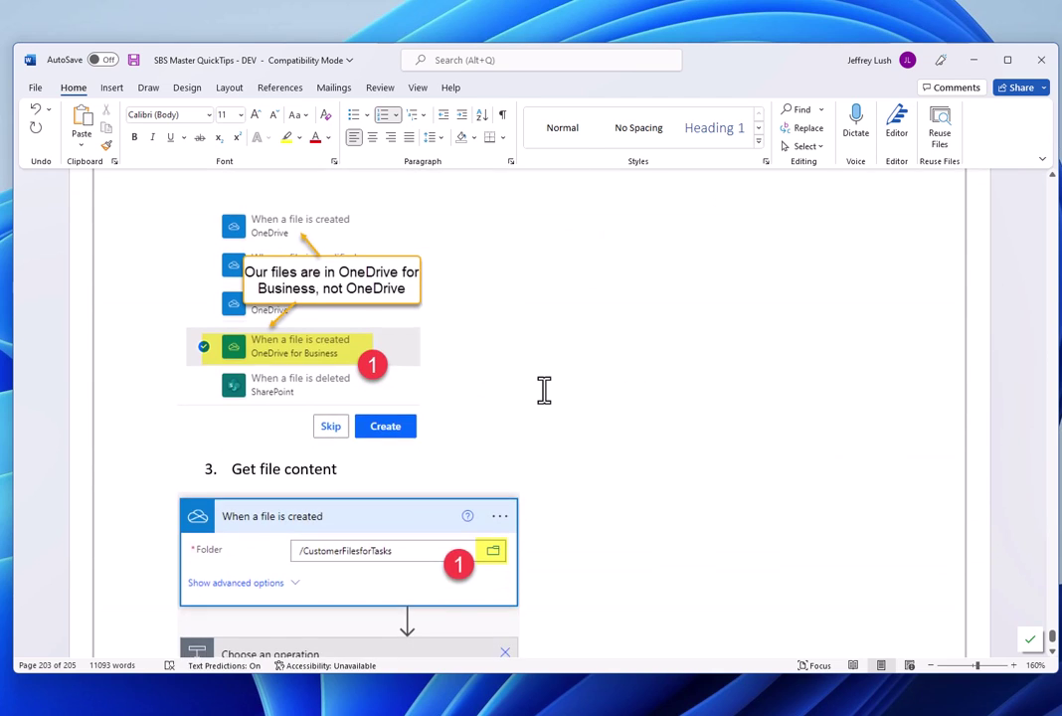
scroll(544, 390, "up", 1)
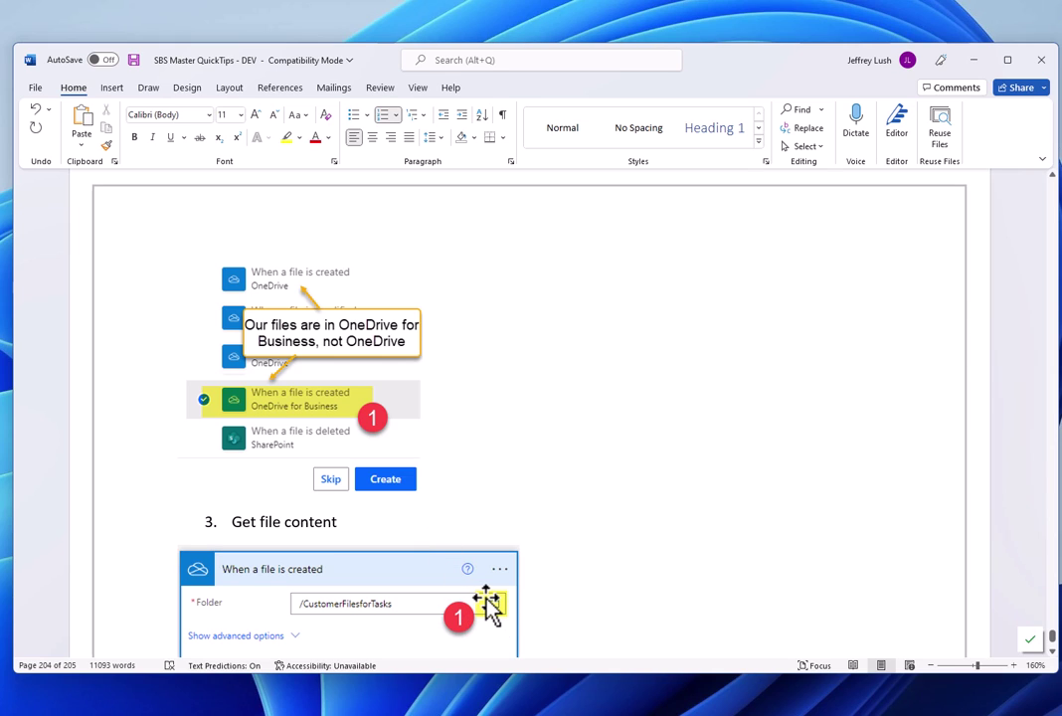
- Switch back to the flow in the browser and examine the notes naming the trigger and the Get file content using path action
mouse_move(582, 714)
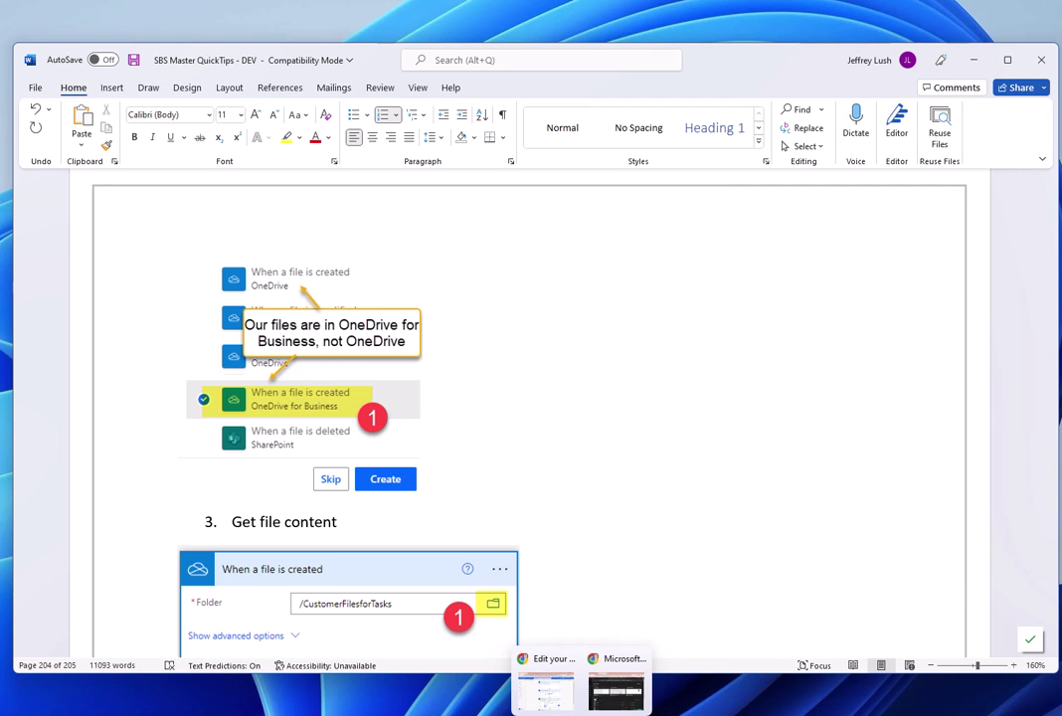
left_click(545, 702)
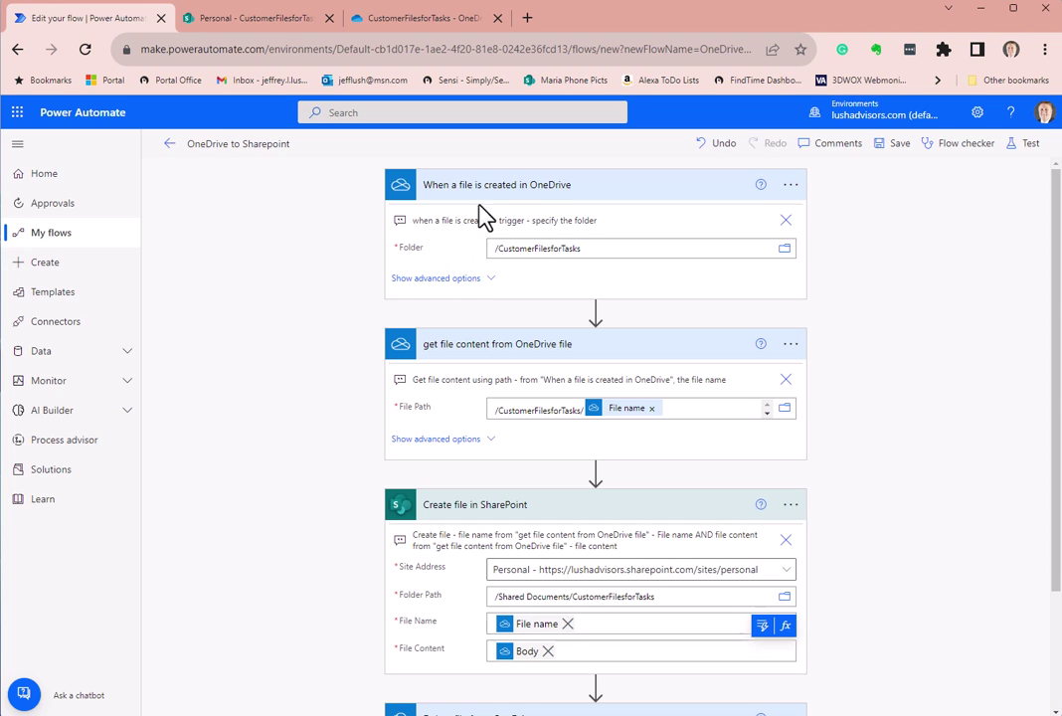
left_click_drag(495, 220, 415, 222)
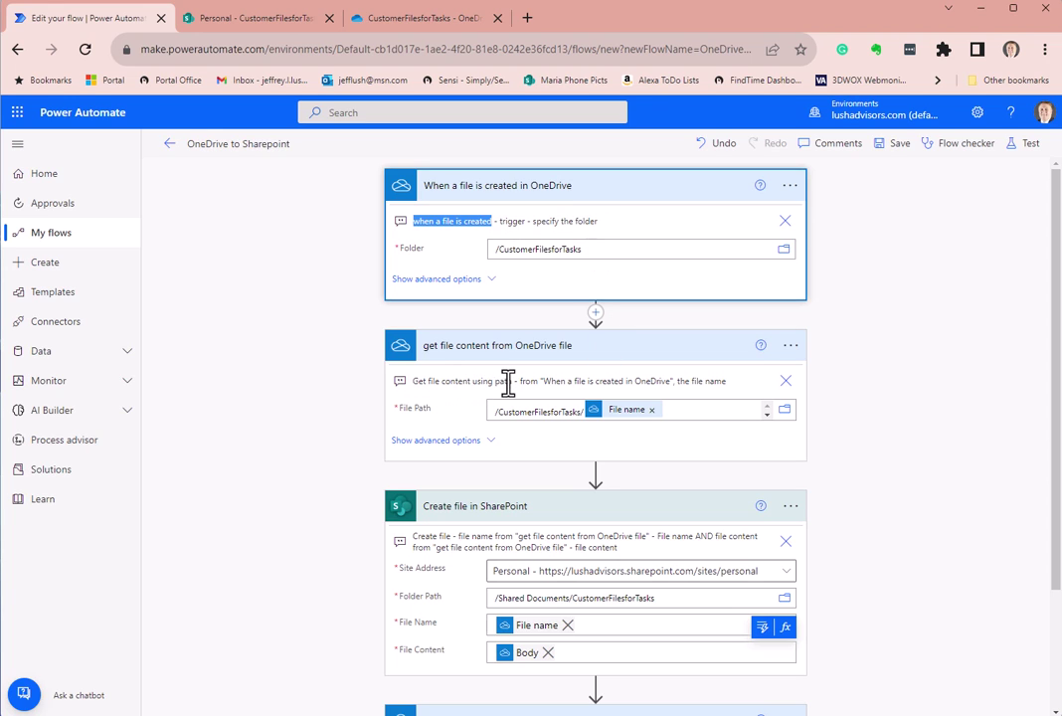
left_click_drag(512, 381, 415, 380)
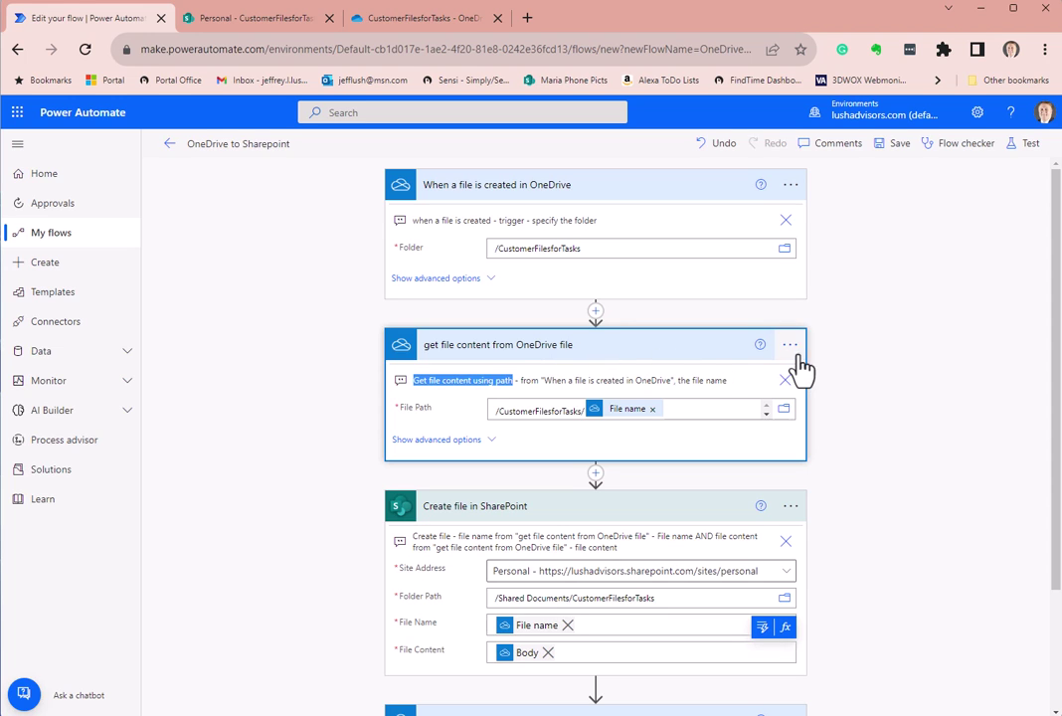
- Browse the OneDrive for Business root in the trigger's folder picker to see the available folders, including CustomerFilesforTasks
left_click(863, 363)
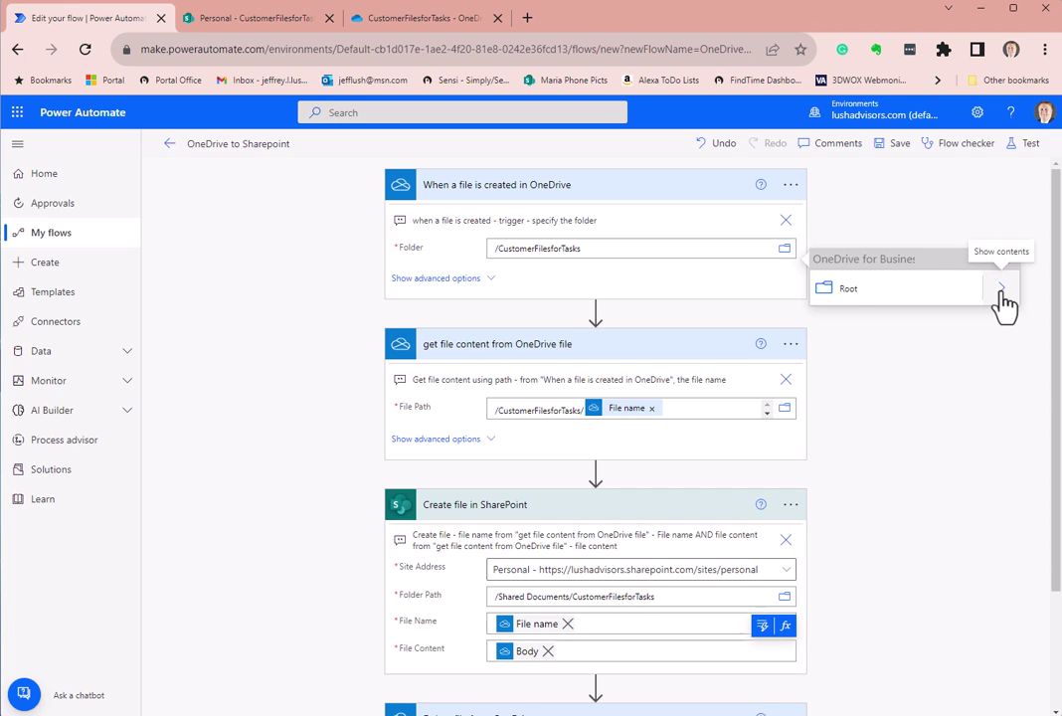
left_click(1002, 288)
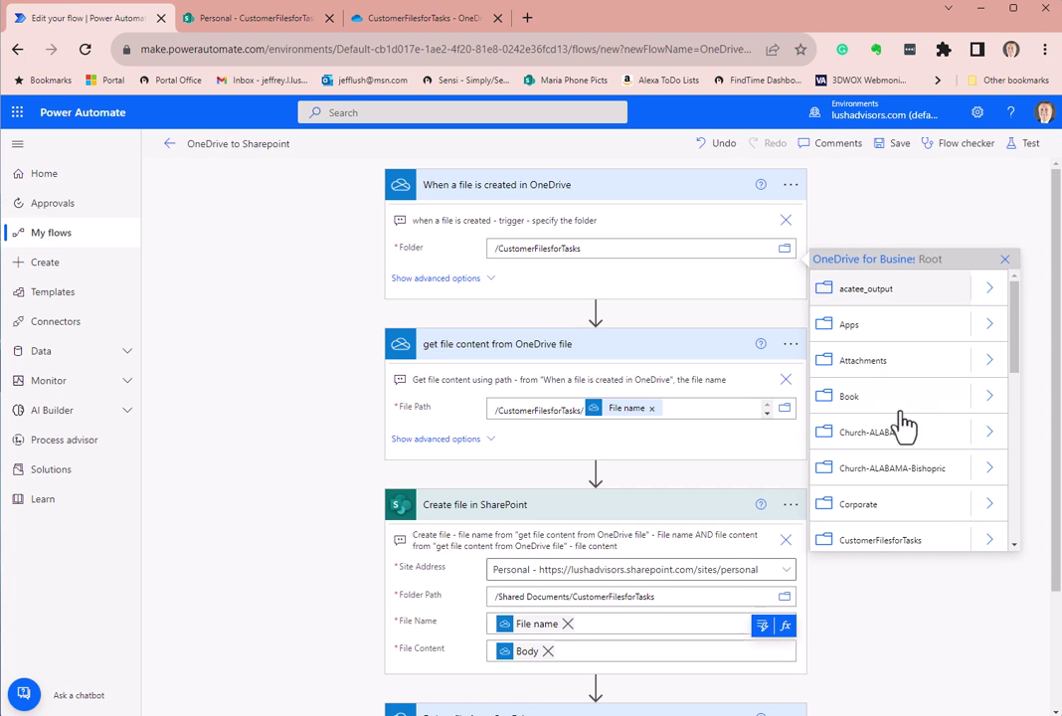
scroll(904, 430, "down", 3)
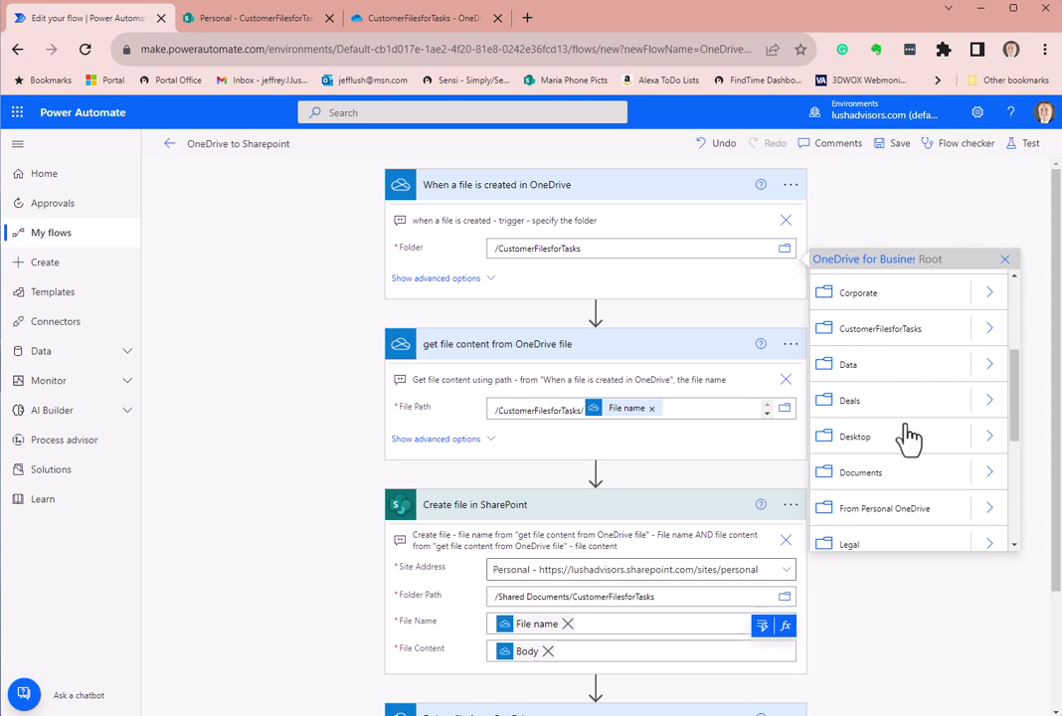
- Switch to OneDrive and view the My files root to compare its folders with those in the flow's folder picker
left_click(455, 30)
left_click(211, 201)
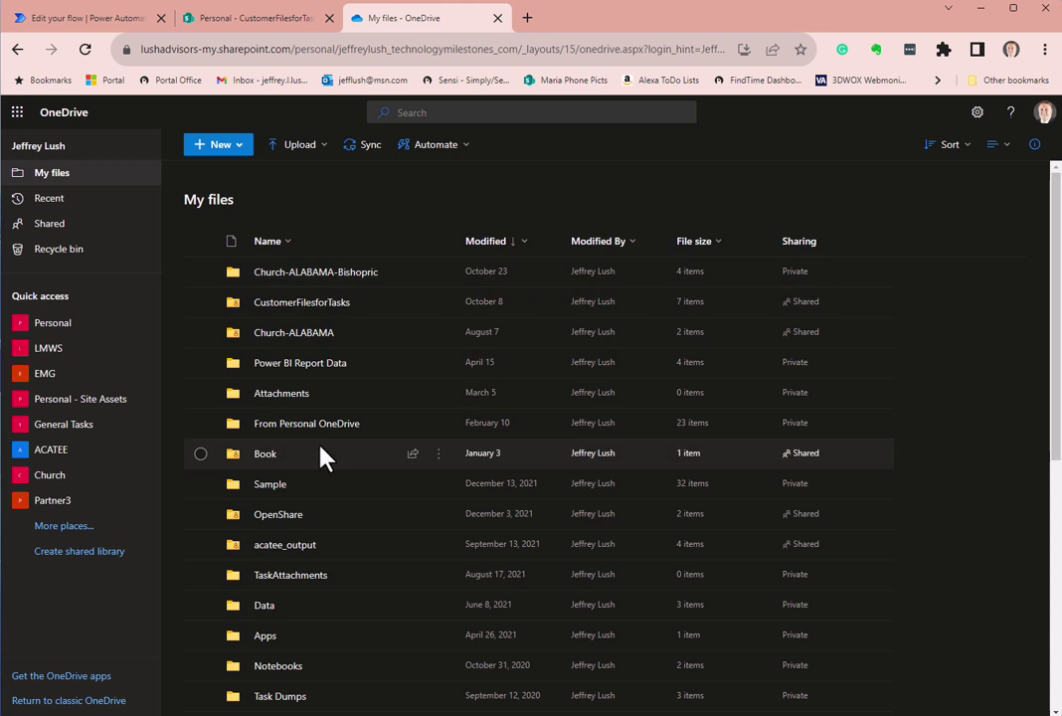
scroll(320, 457, "down", 2)
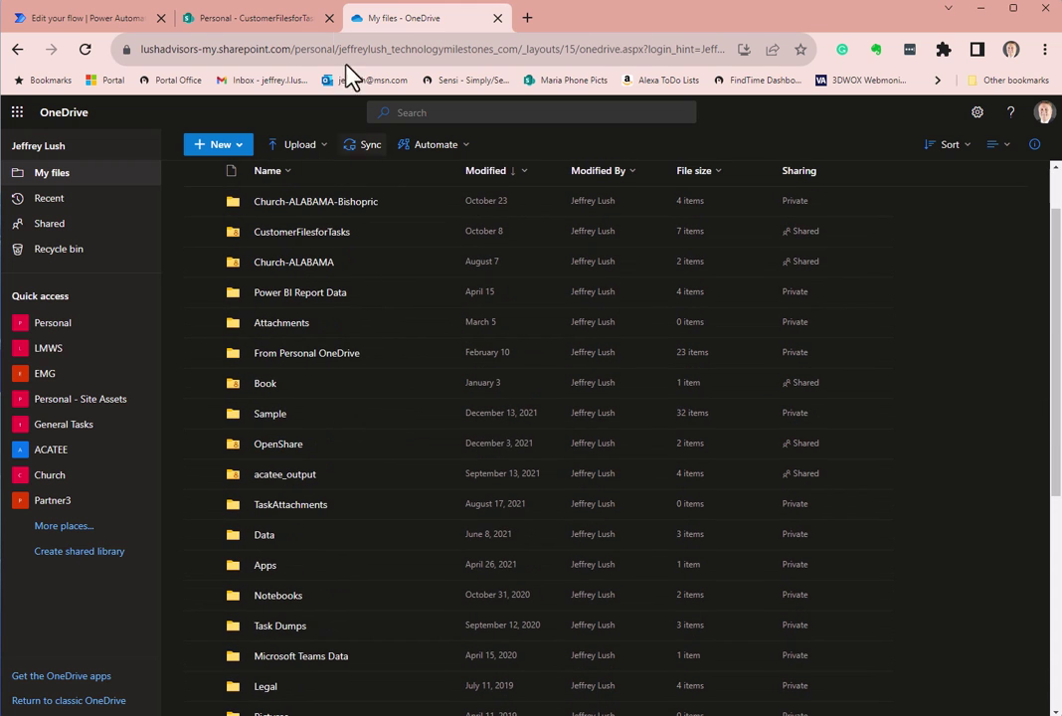
- Switch back to the flow in the browser and look through the OneDrive root folders in the trigger's folder picker and its Folder path
left_click(109, 19)
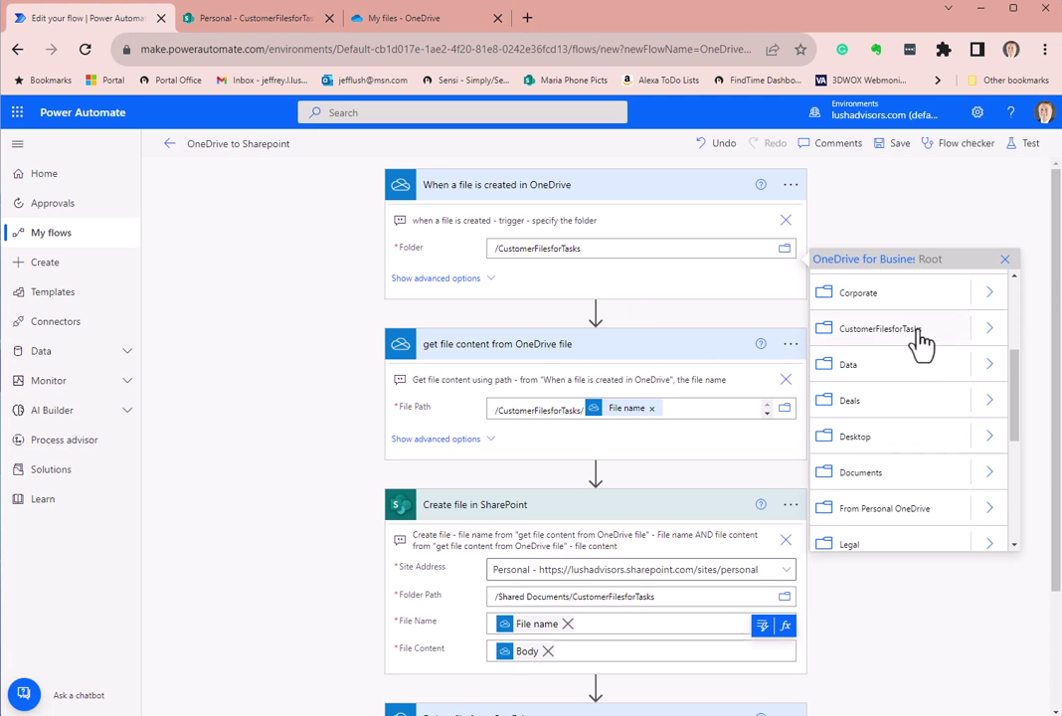
scroll(935, 388, "down", 3)
scroll(944, 403, "up", 4)
scroll(942, 406, "down", 2)
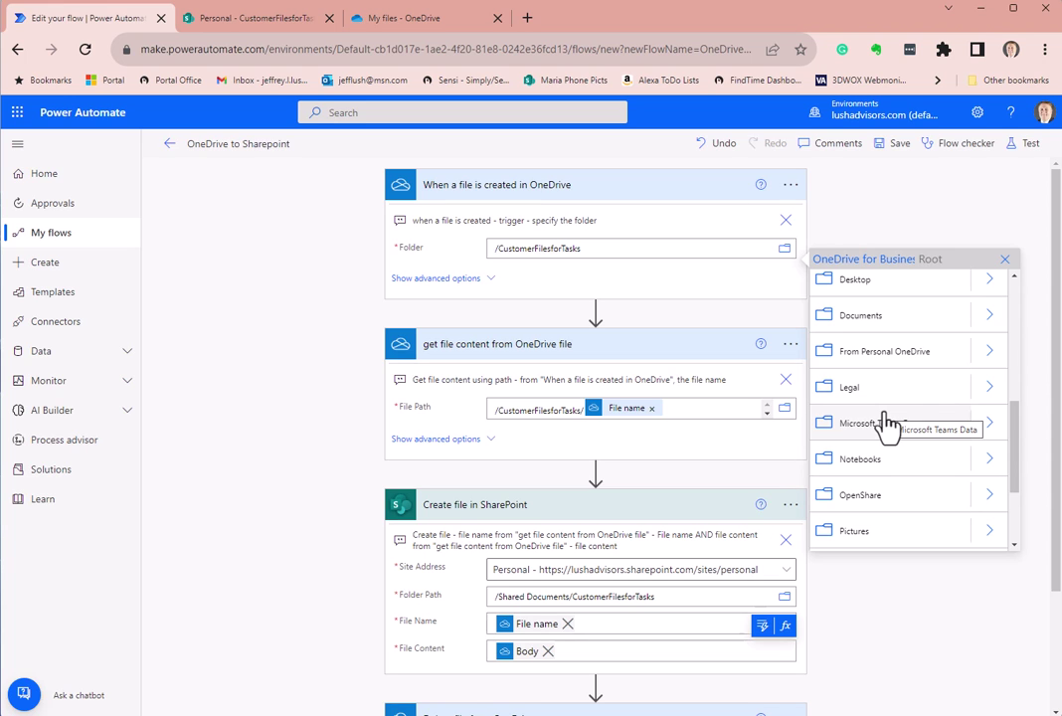
scroll(863, 428, "down", 3)
scroll(861, 451, "up", 8)
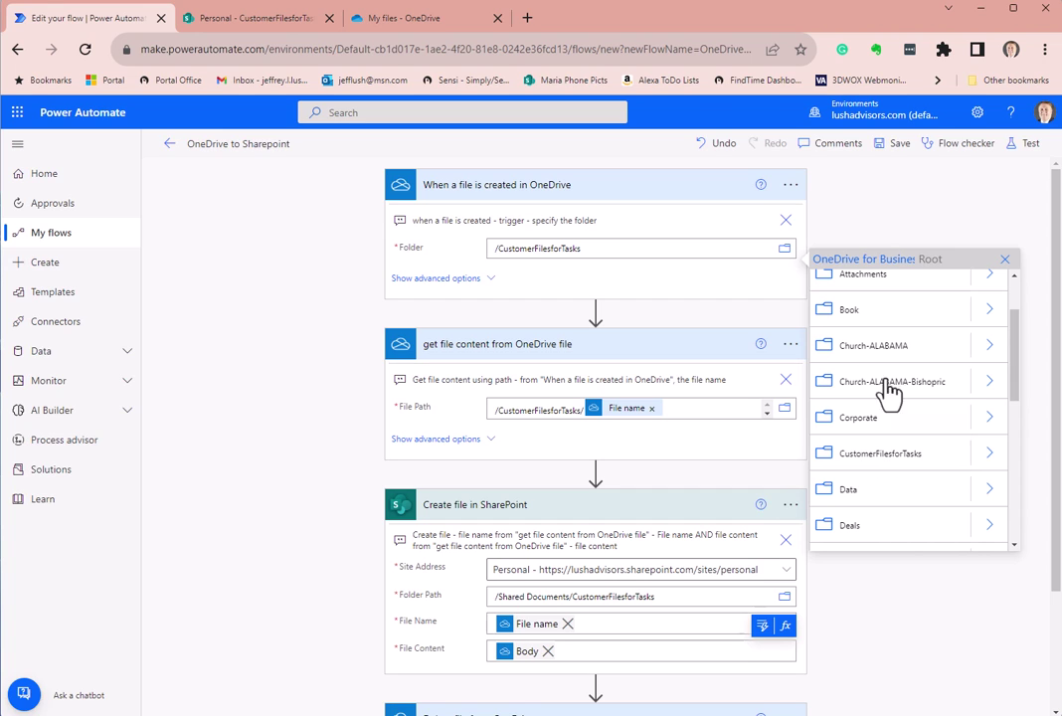
left_click(920, 221)
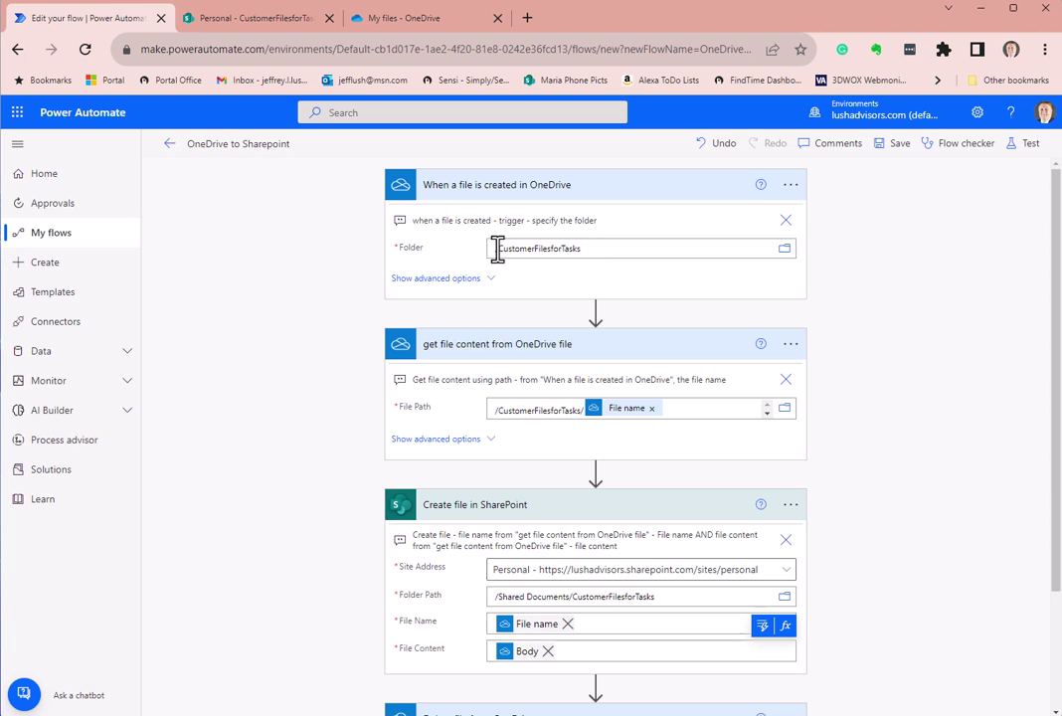
left_click(642, 248)
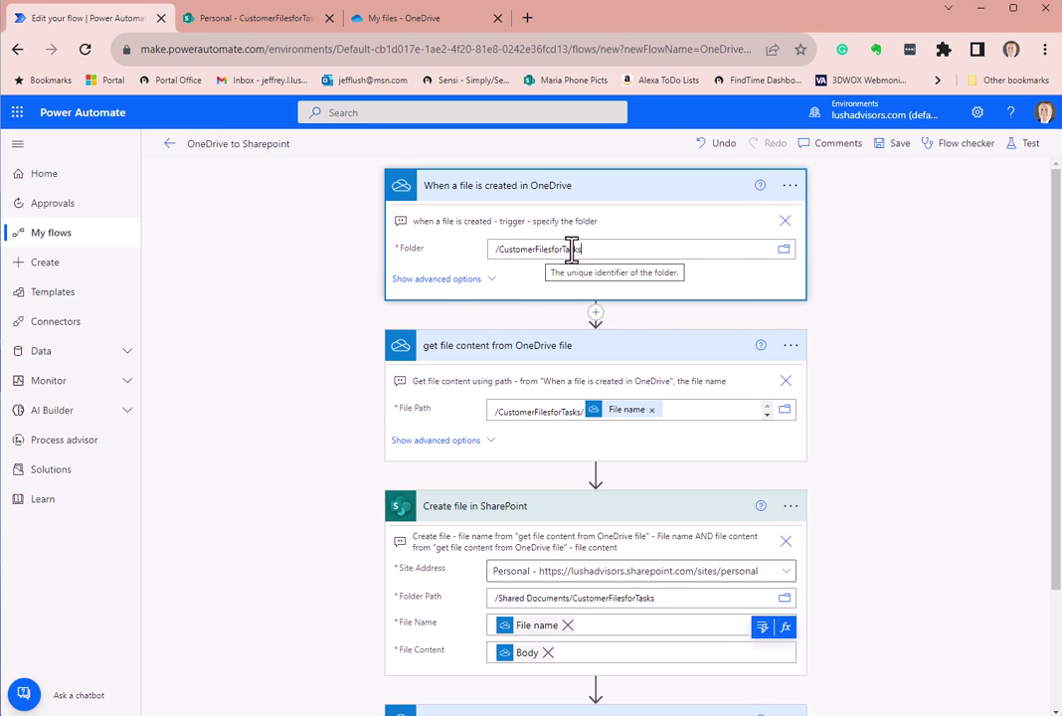
left_click(913, 321)
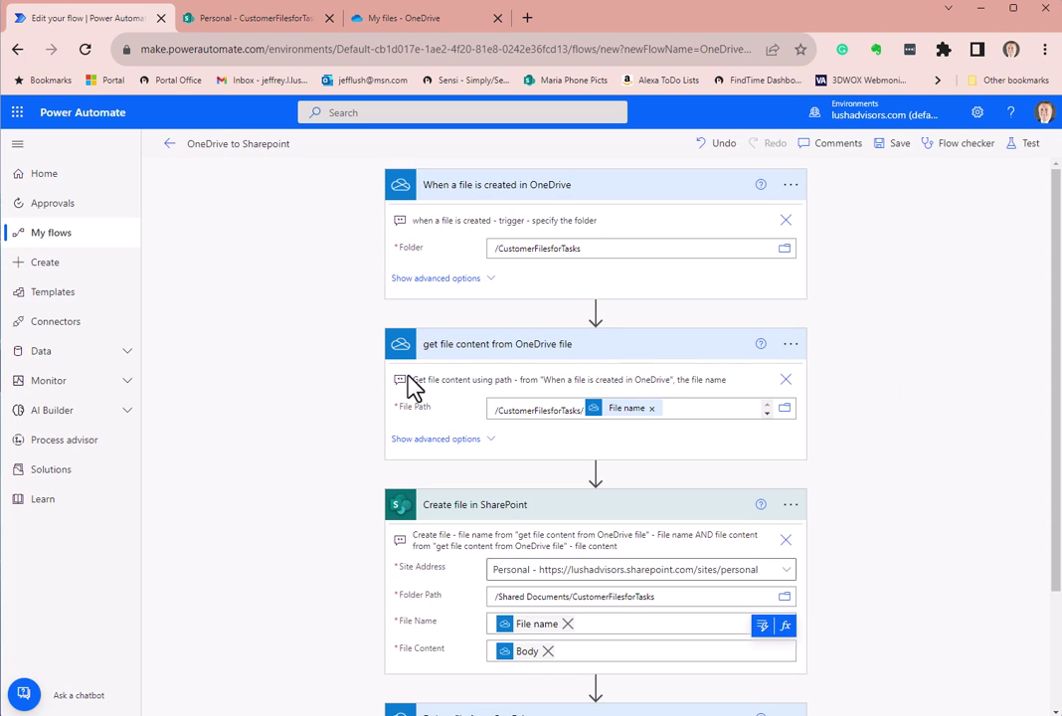
- Examine the Get file content using path note and the options available for that action, such as Rename and Edit note
left_click_drag(413, 380, 514, 381)
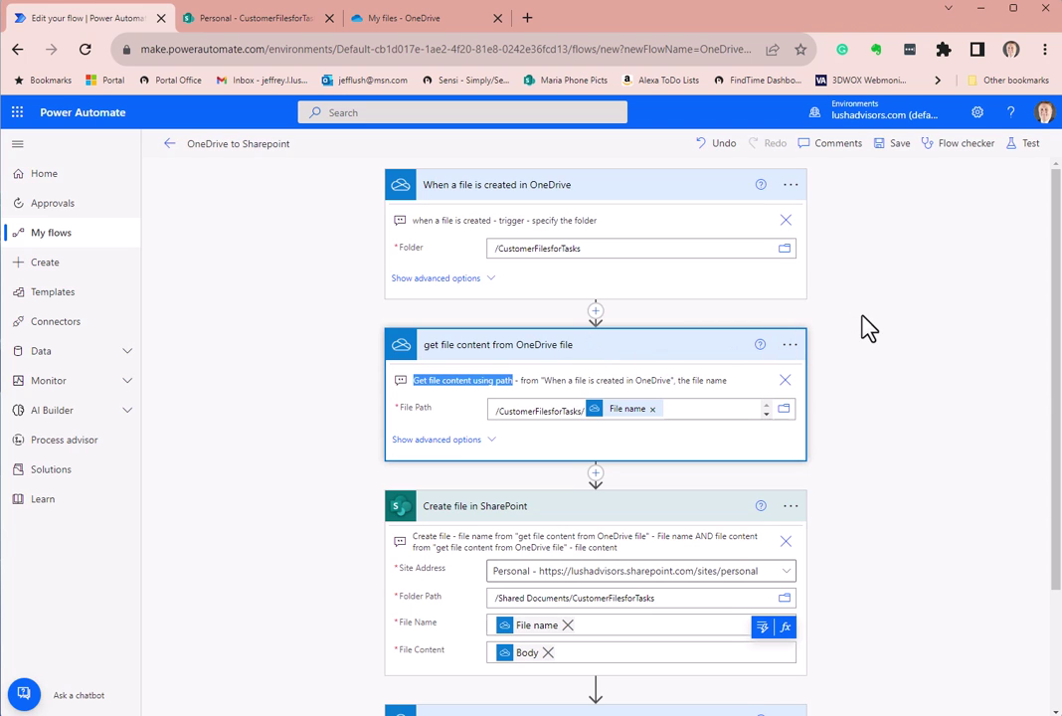
left_click(800, 347)
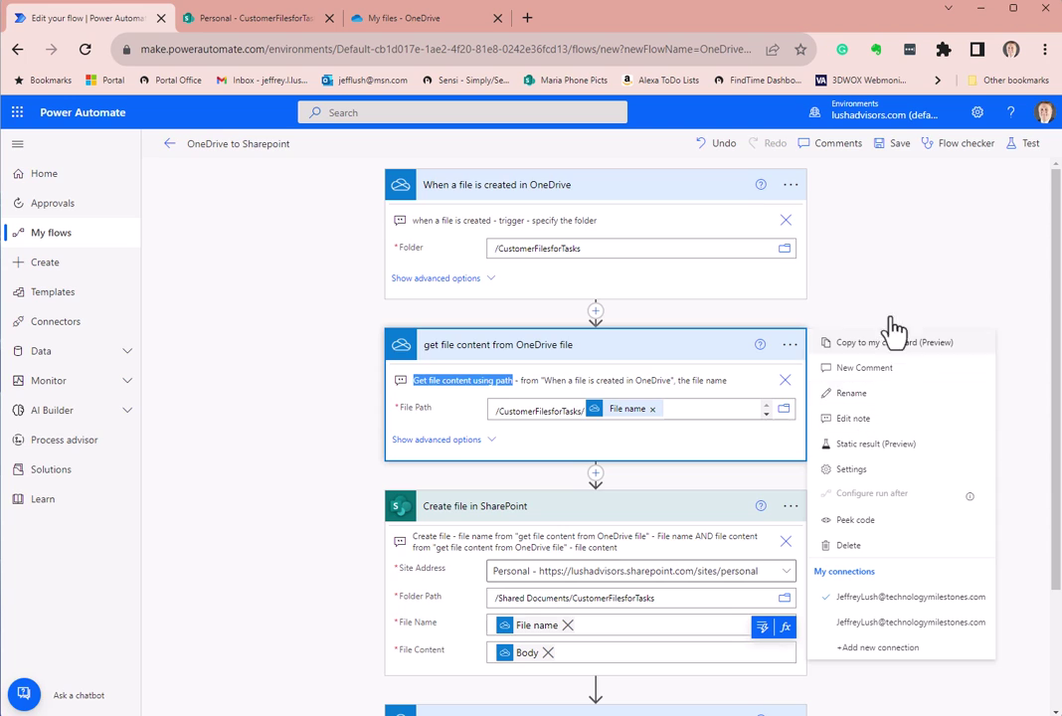
left_click(839, 307)
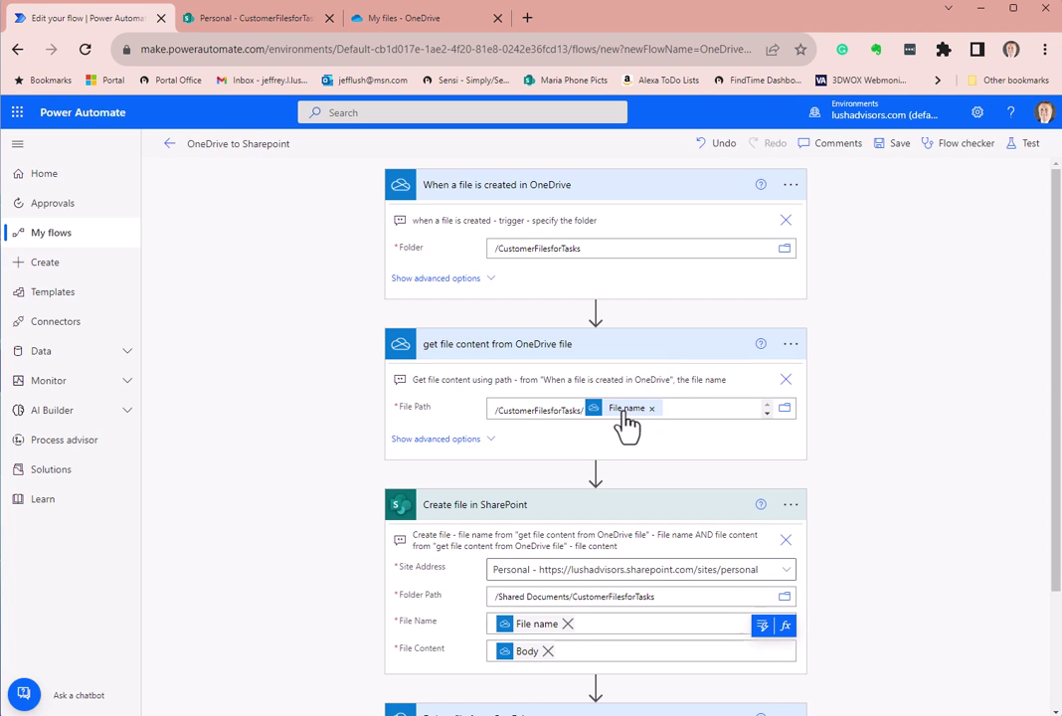
- Examine which dynamic content the When a file is created trigger offers for the File Path of the get file content action
mouse_move(624, 423)
left_click(703, 410)
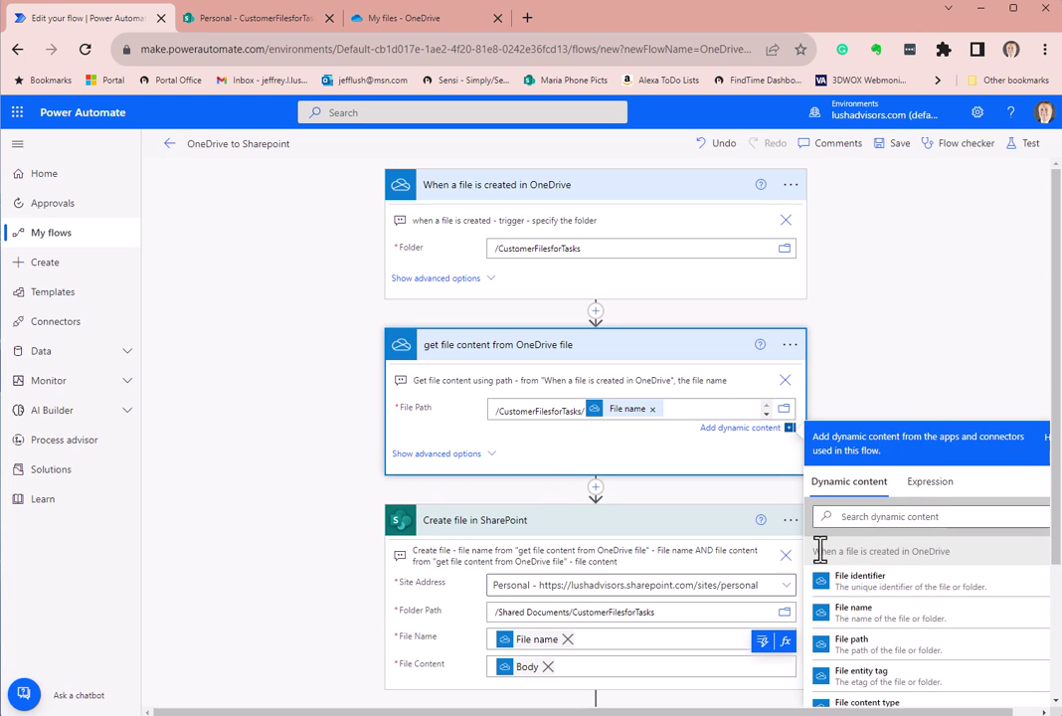
left_click_drag(817, 552, 959, 560)
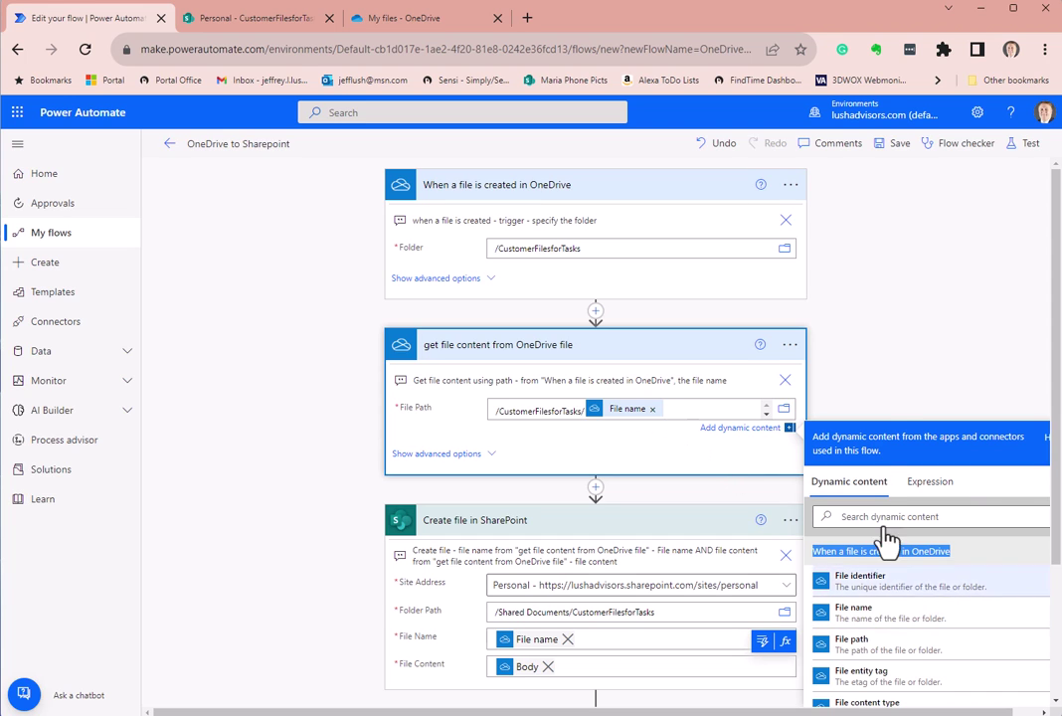
left_click(891, 384)
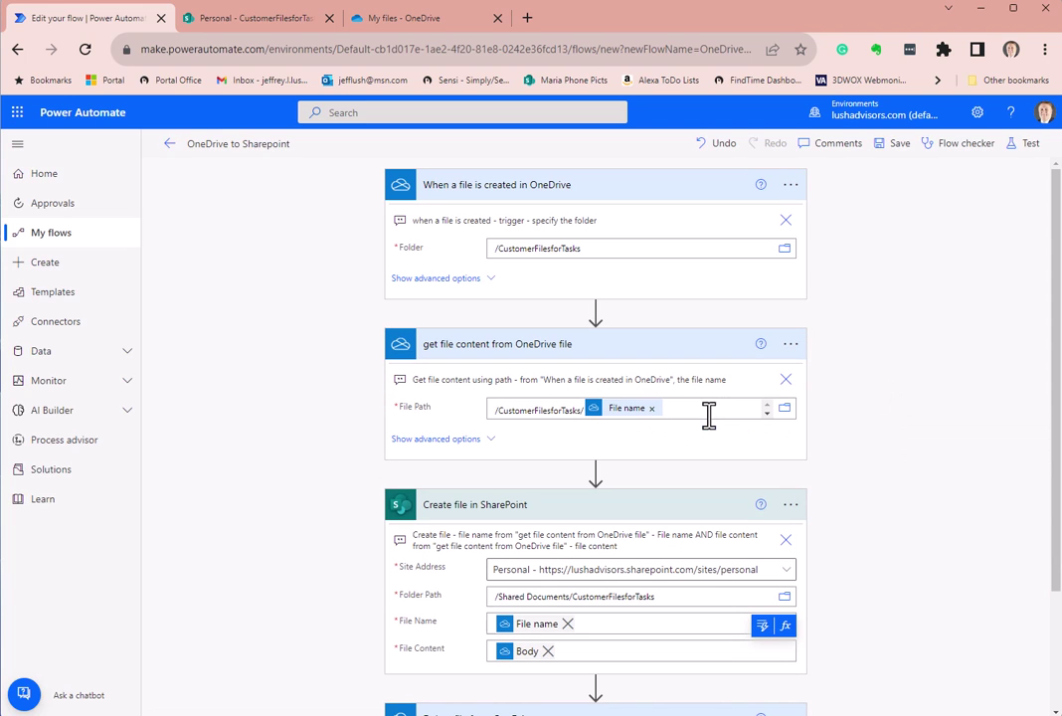
- Browse the OneDrive for Business root in the File Path picker of the get file content action
left_click(580, 410)
type("/")
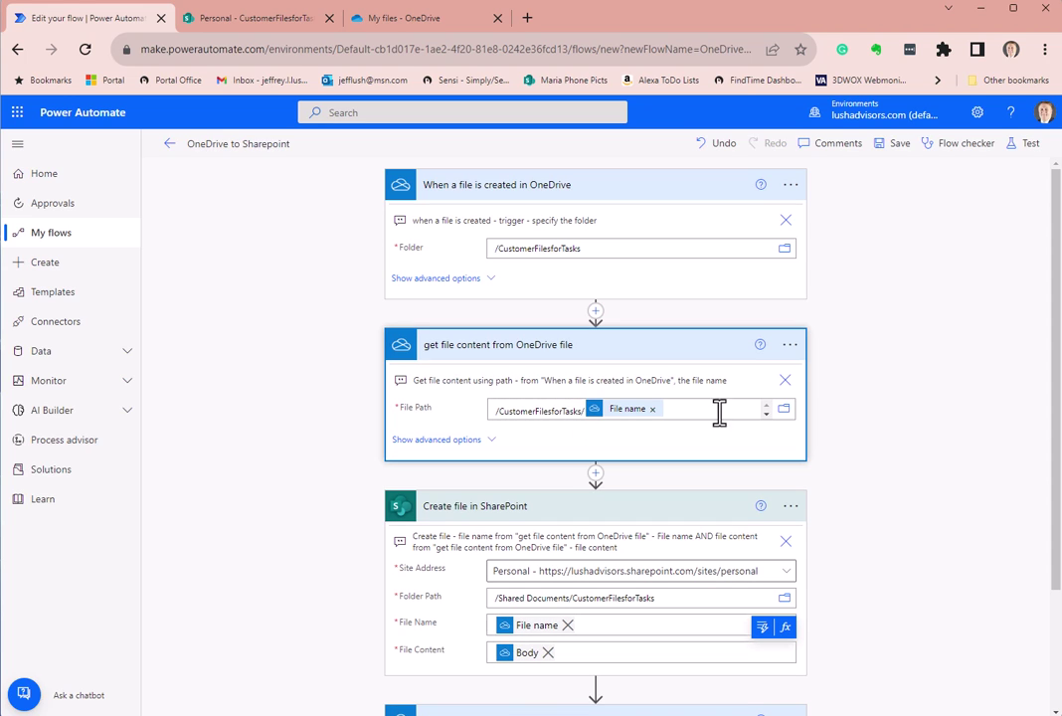
left_click(784, 410)
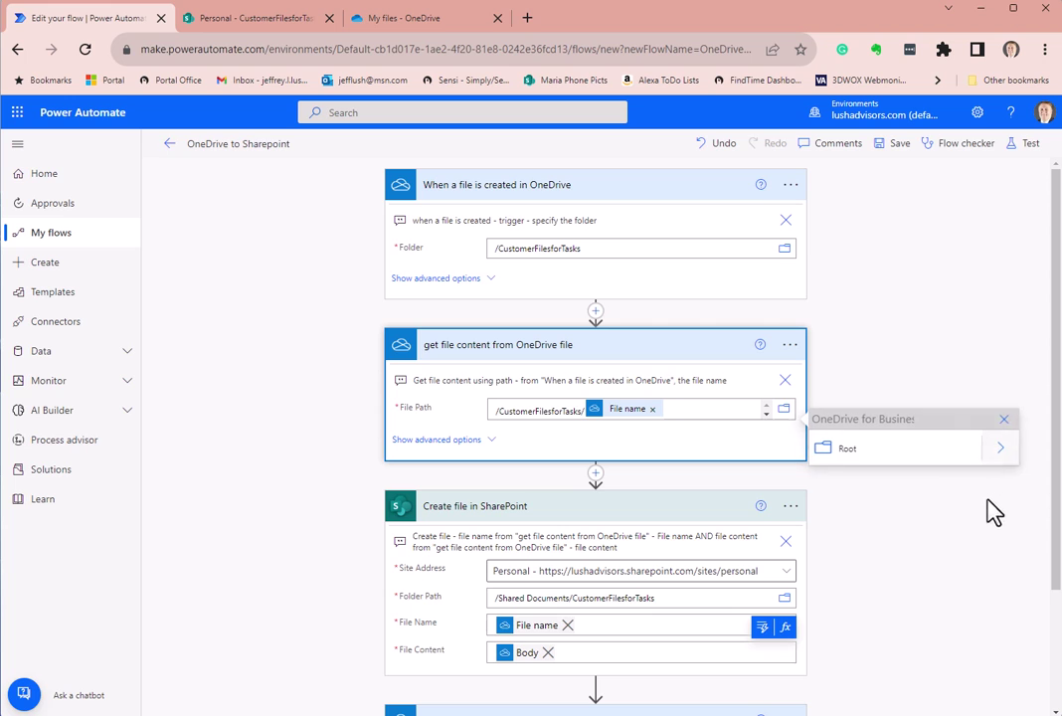
left_click(1001, 449)
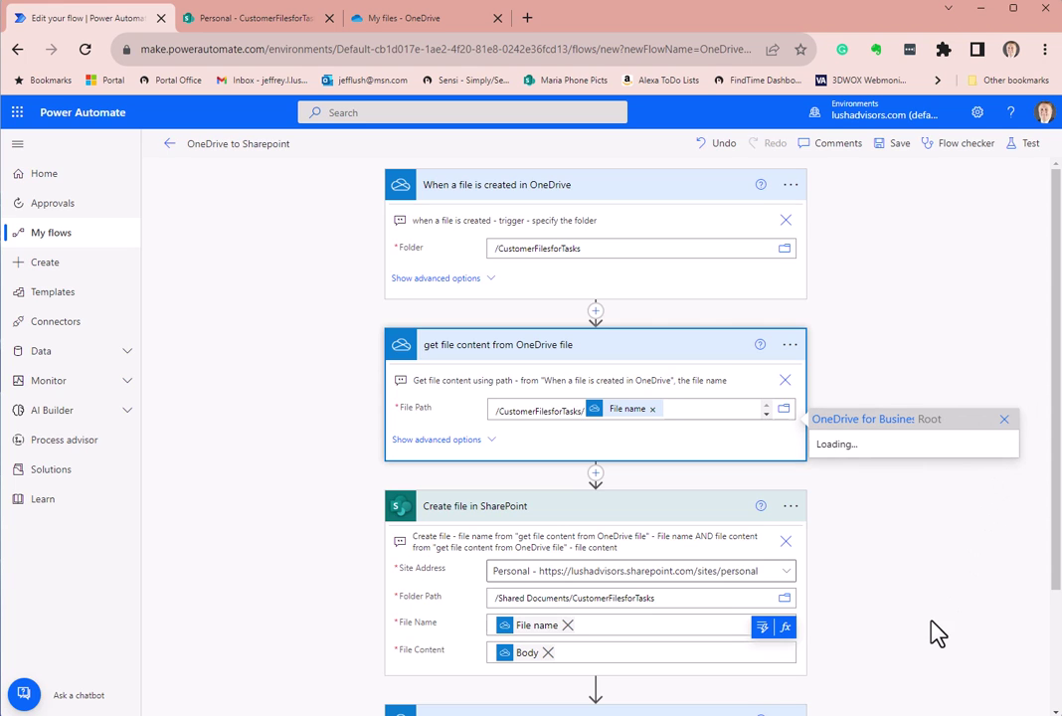
scroll(895, 606, "down", 3)
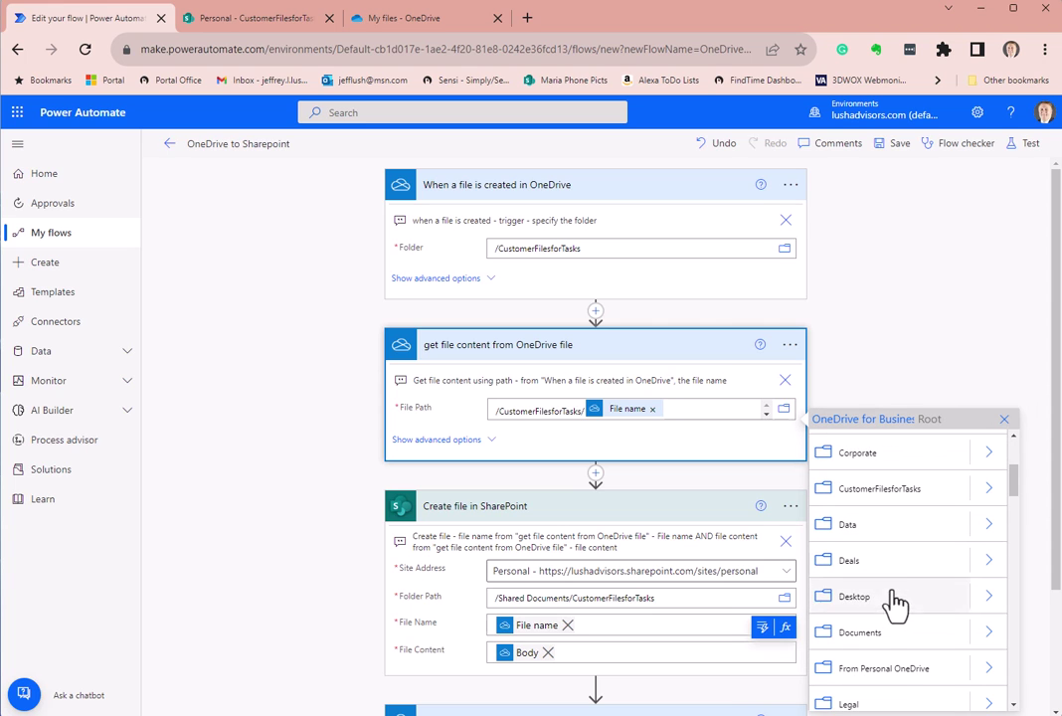
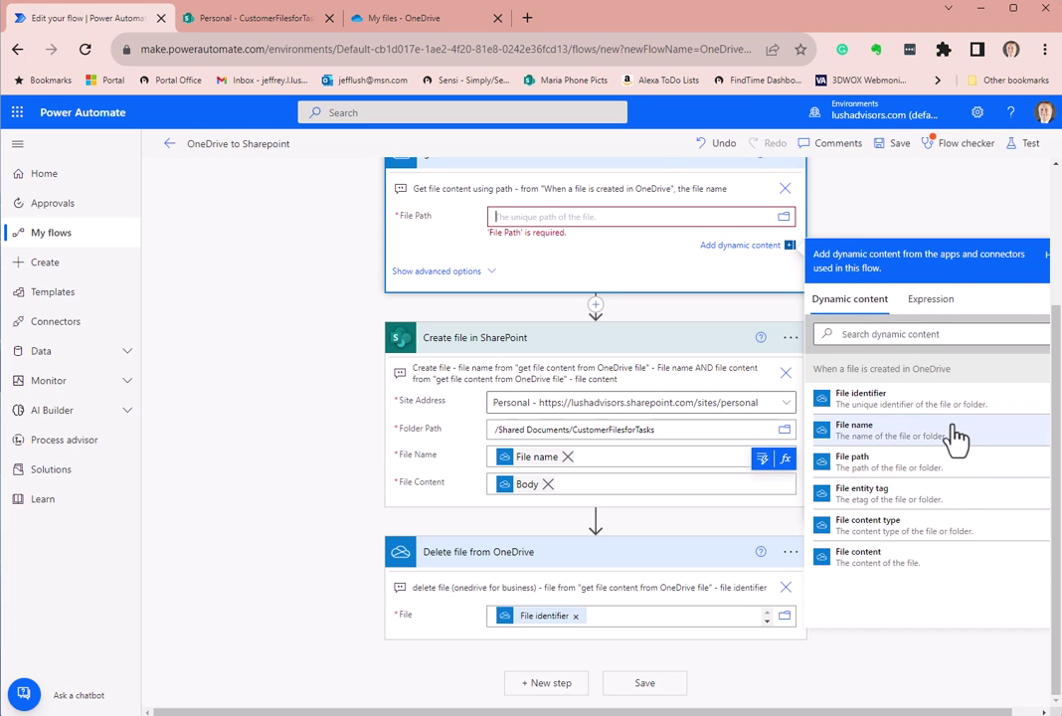
- Try placing the File name dynamic content ahead of /CustomerFilesforTasks/ in the File Path, and clear the field
left_click(954, 432)
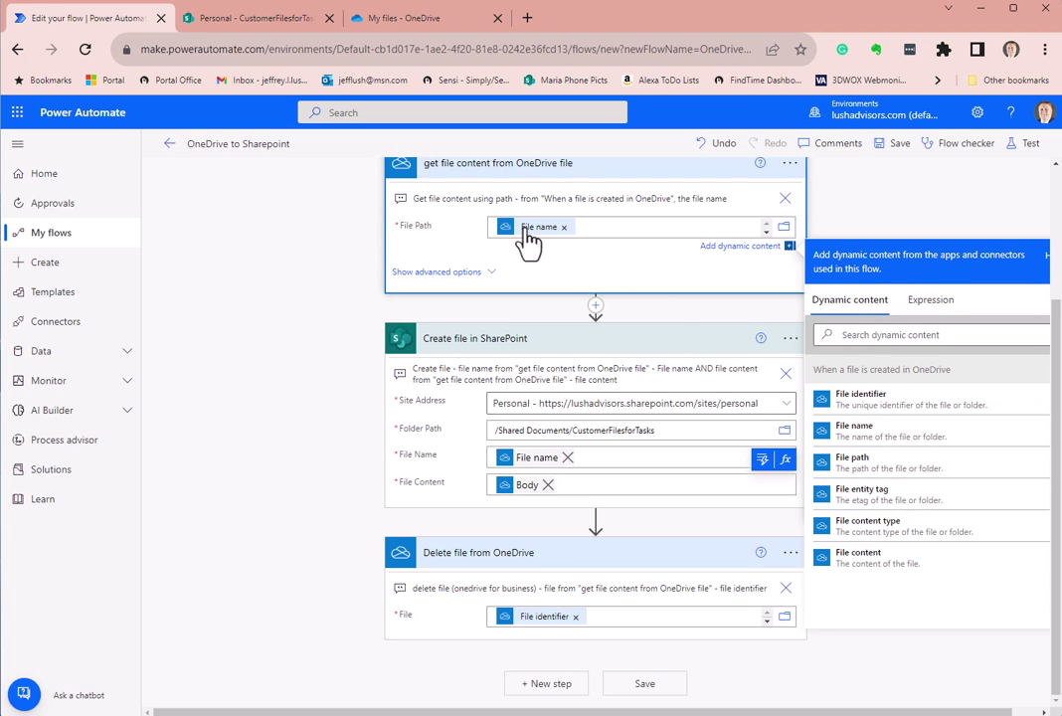
mouse_move(527, 245)
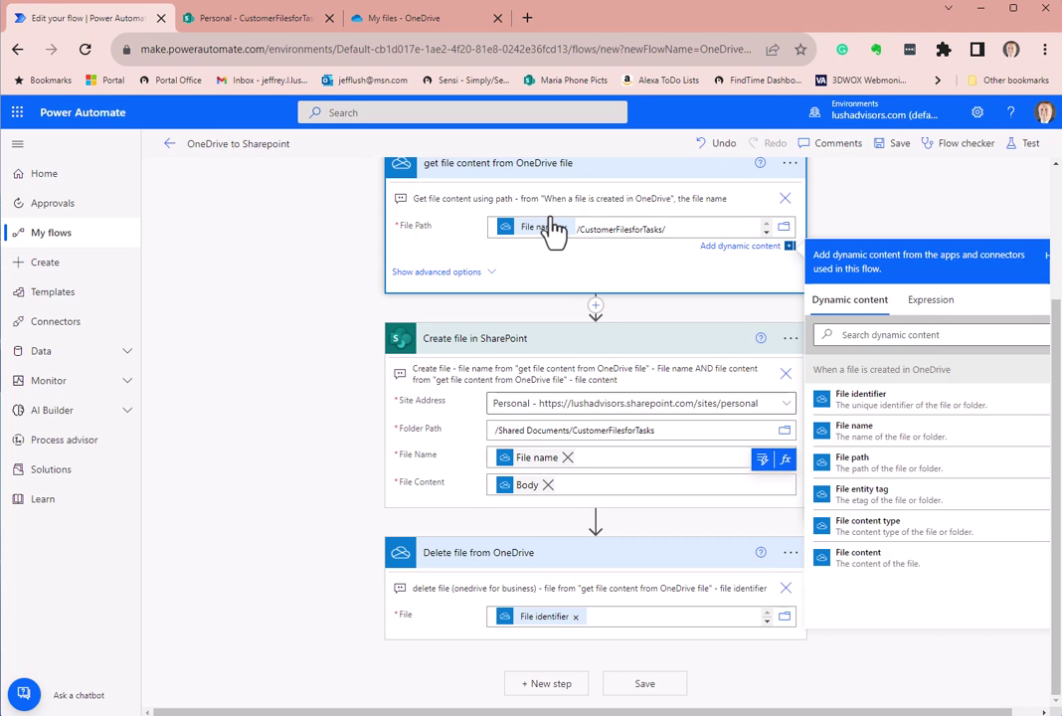
triple_click(643, 230)
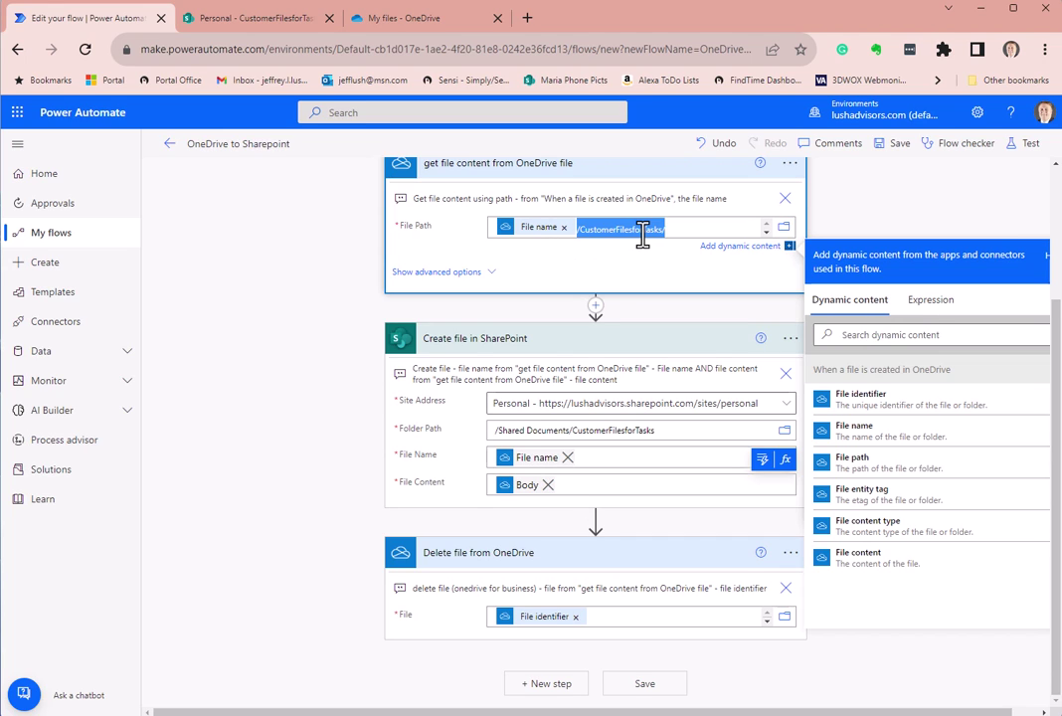
key("BackSpace")
scroll(643, 231, "up", 2)
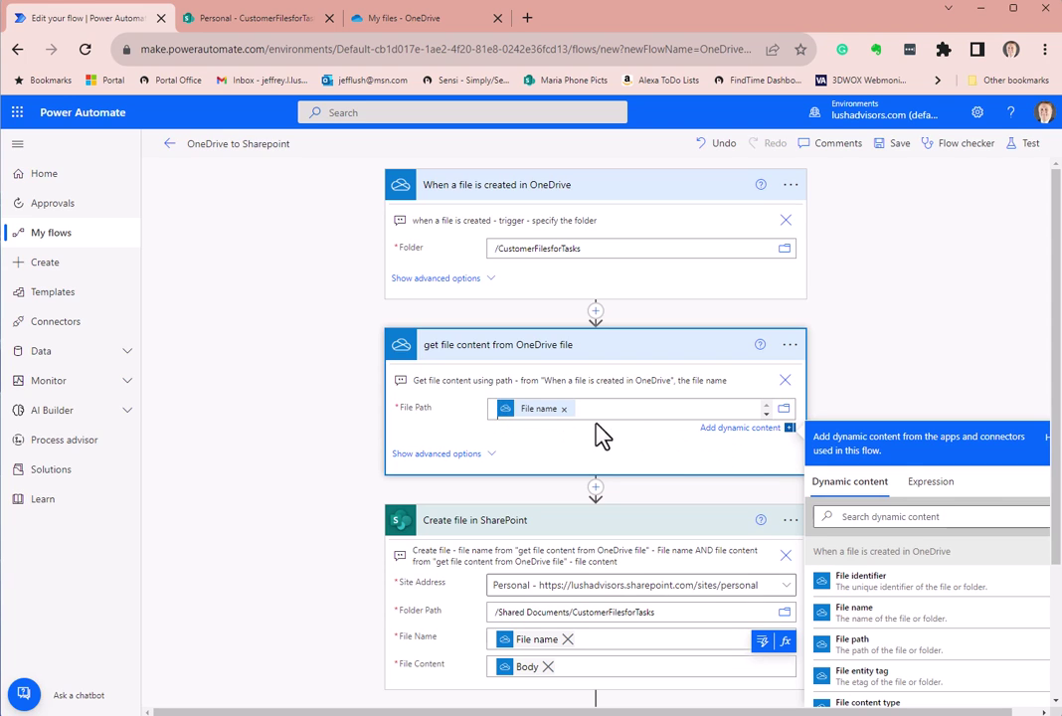
left_click(564, 409)
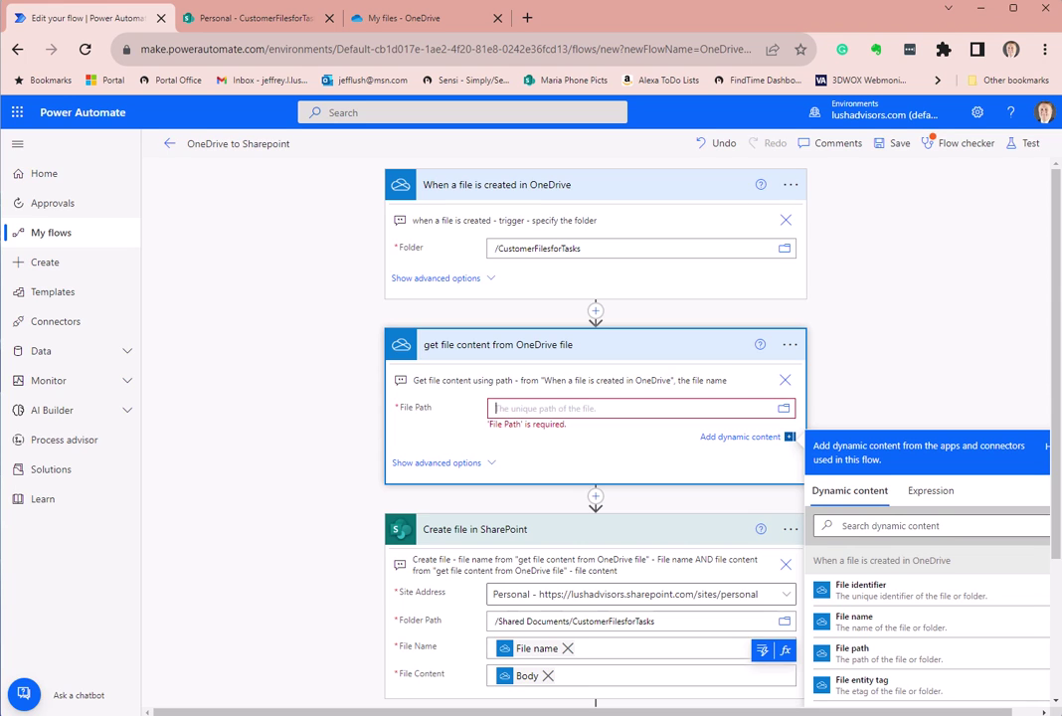
- Switch to the cookbook in Word and read steps 4 and 5 on building the file path and selecting the dynamic file information
key("alt+Tab")
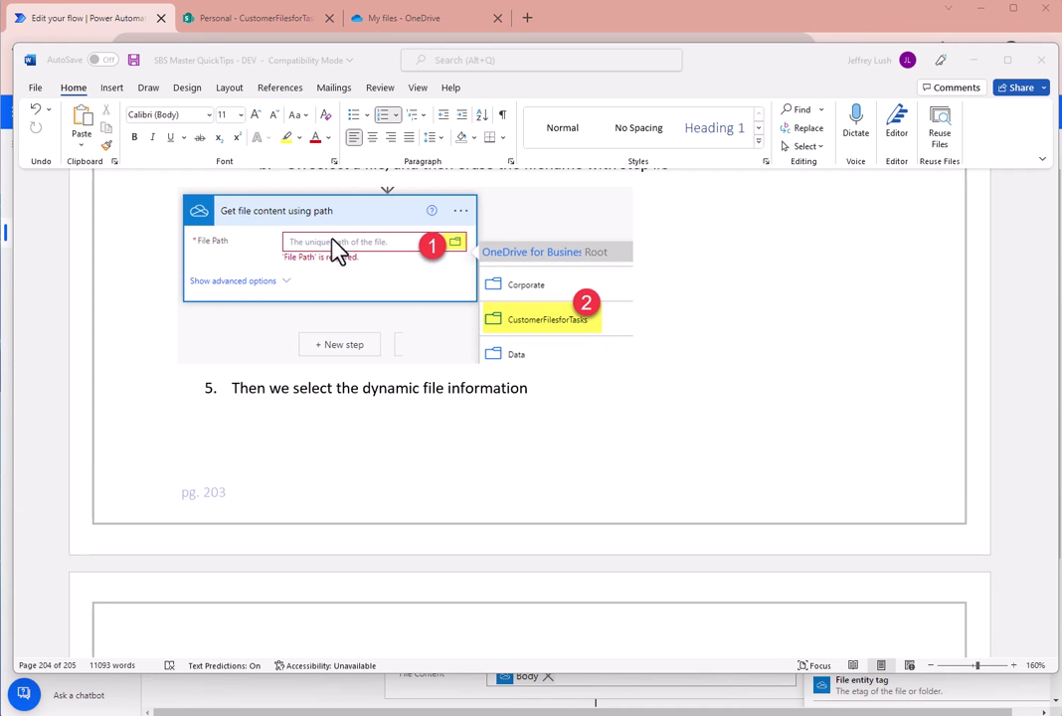
scroll(490, 360, "up", 2)
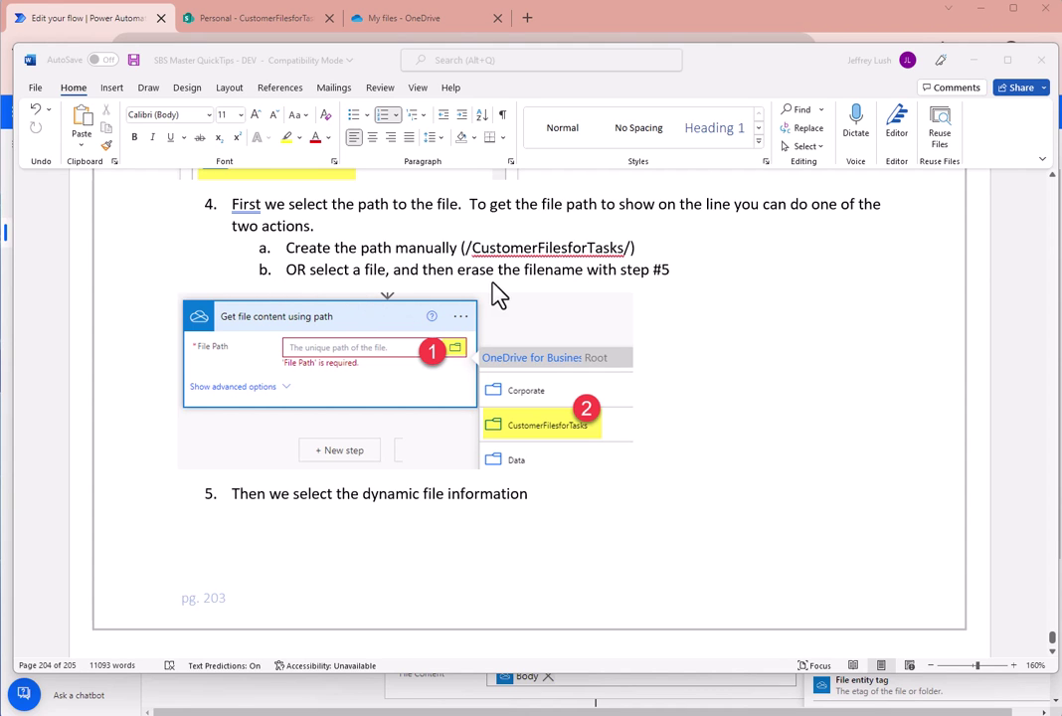
scroll(579, 450, "down", 6)
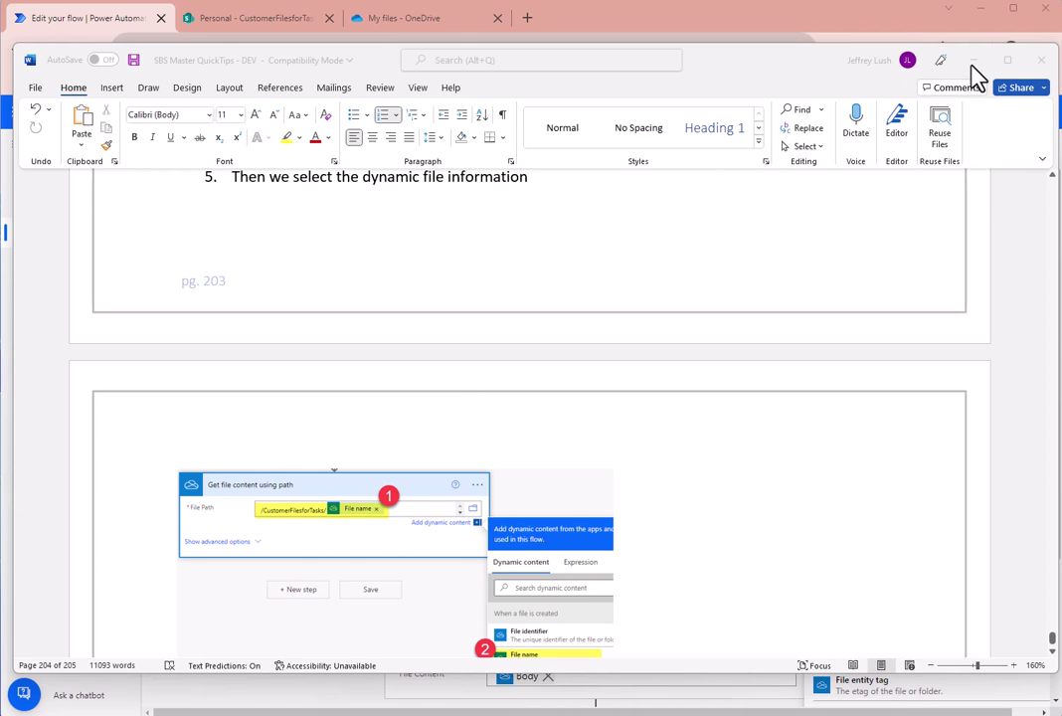
left_click_drag(776, 80, 611, 90)
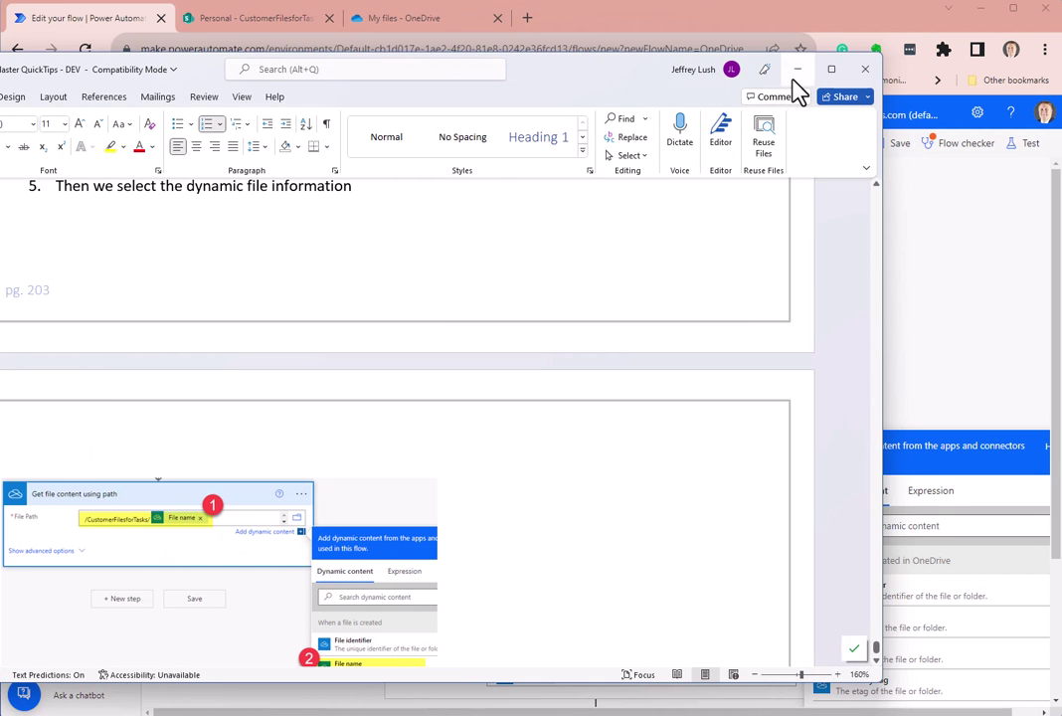
left_click(808, 70)
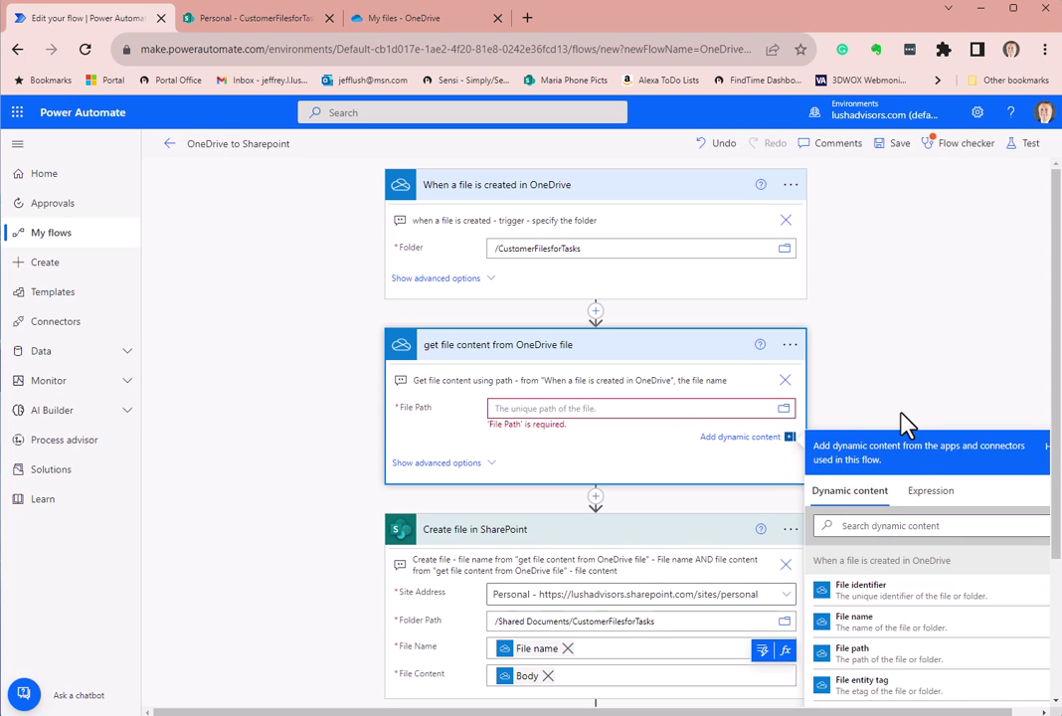
- Select Plan for MFA.pdf from the OneDrive CustomerFilesforTasks folder as the File Path of the get file content action
left_click(782, 408)
left_click(1000, 451)
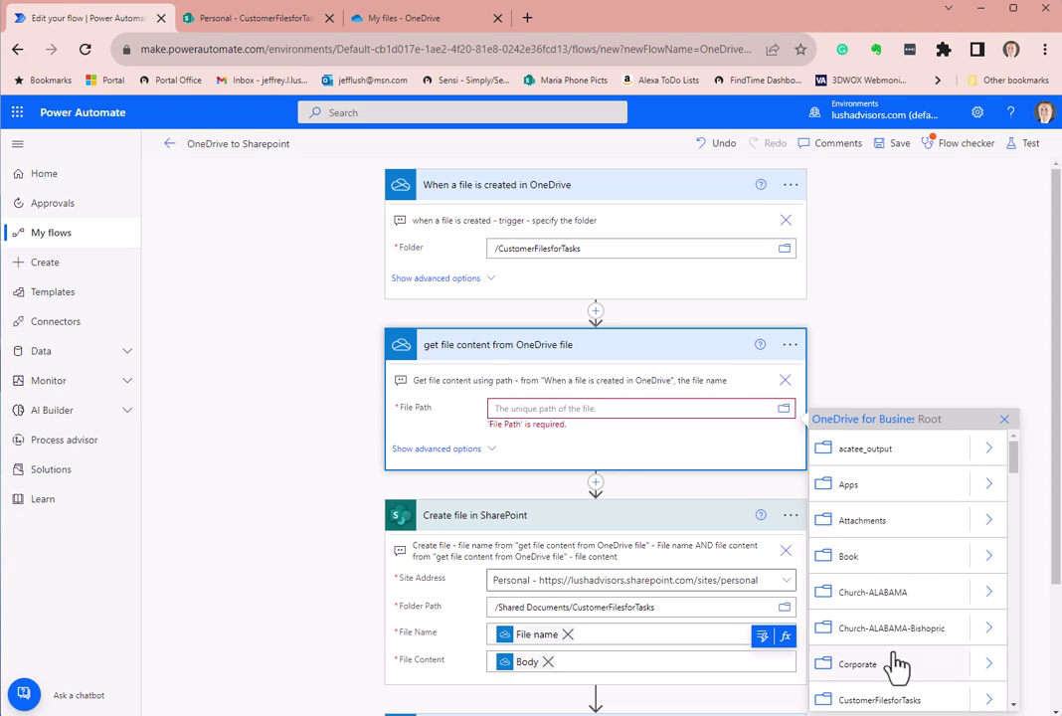
scroll(885, 651, "down", 2)
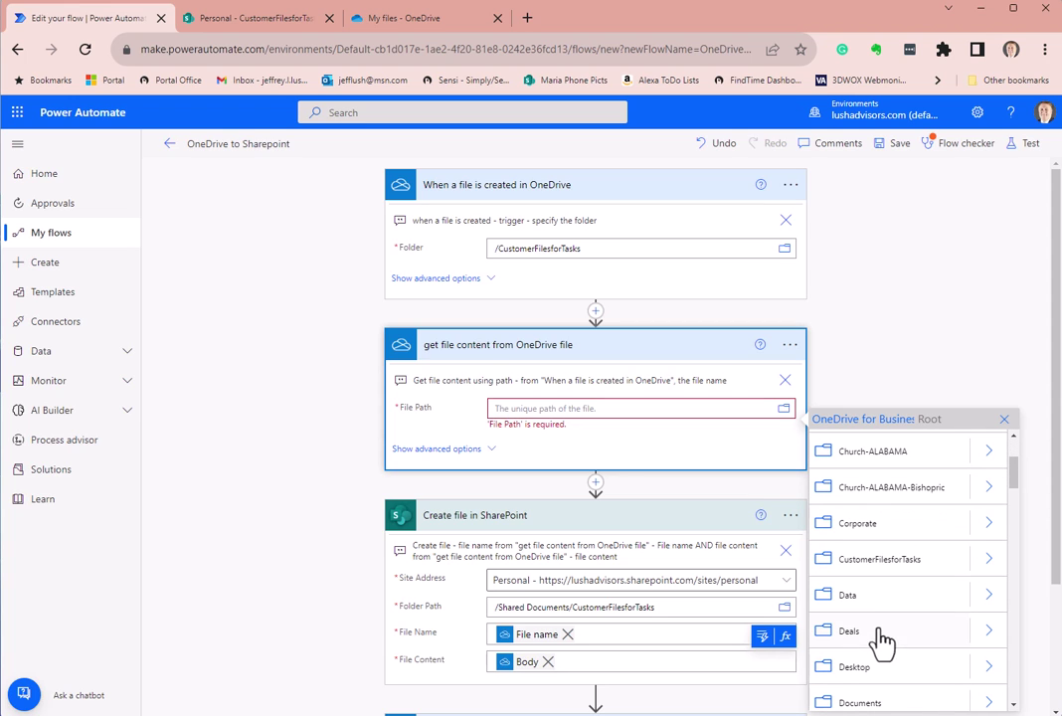
left_click(988, 560)
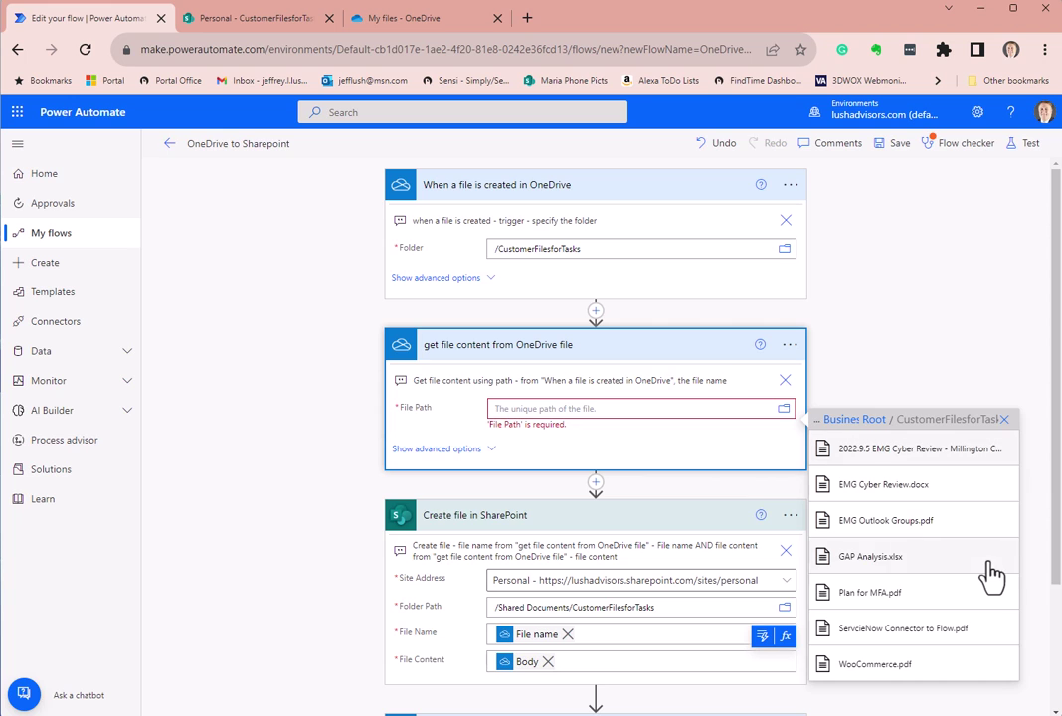
left_click(865, 336)
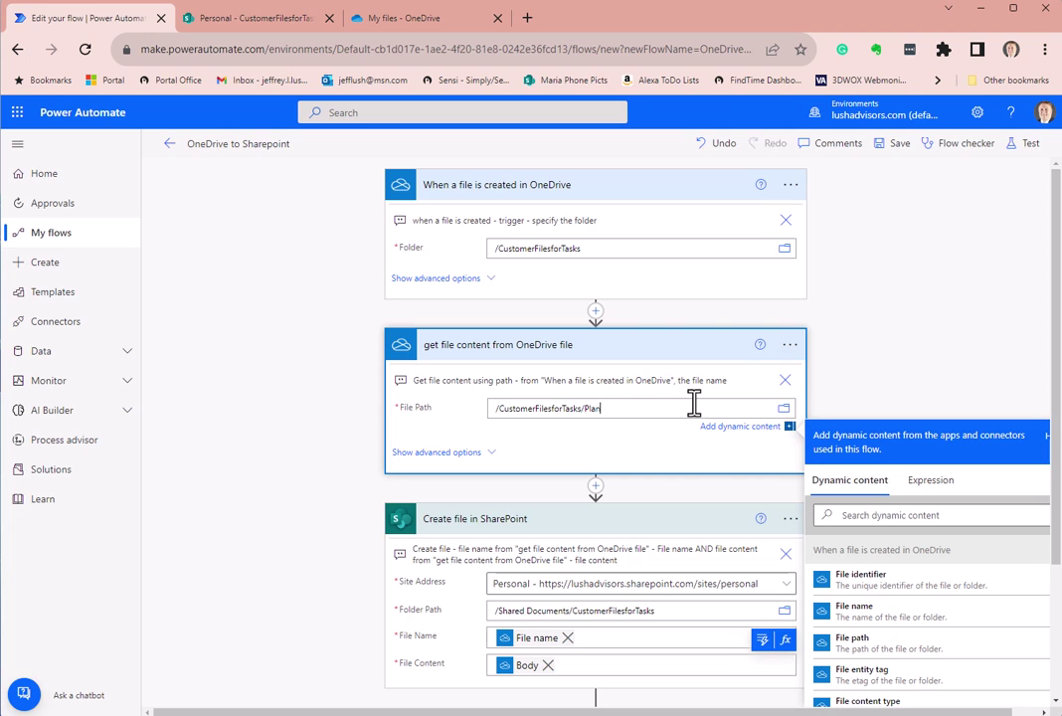
- Replace Plan for MFA.pdf in the File Path with the trigger's File name dynamic content, keeping /CustomerFilesforTasks/ in front of it
key("Left")
left_click(855, 609)
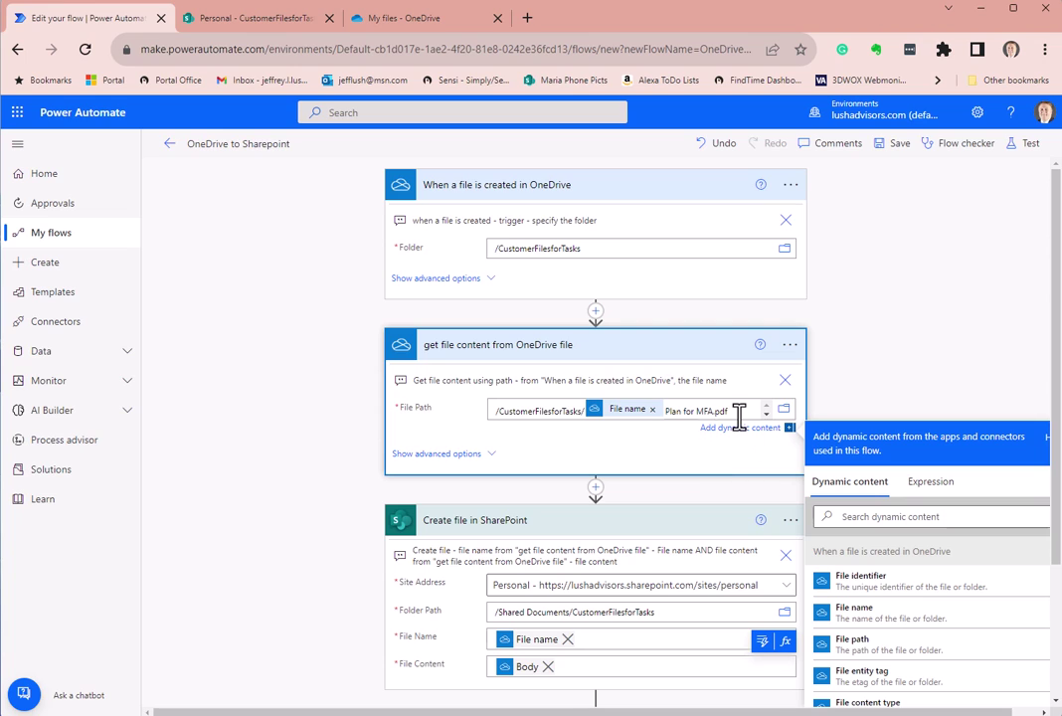
key("BackSpace")
key("BackSpace")
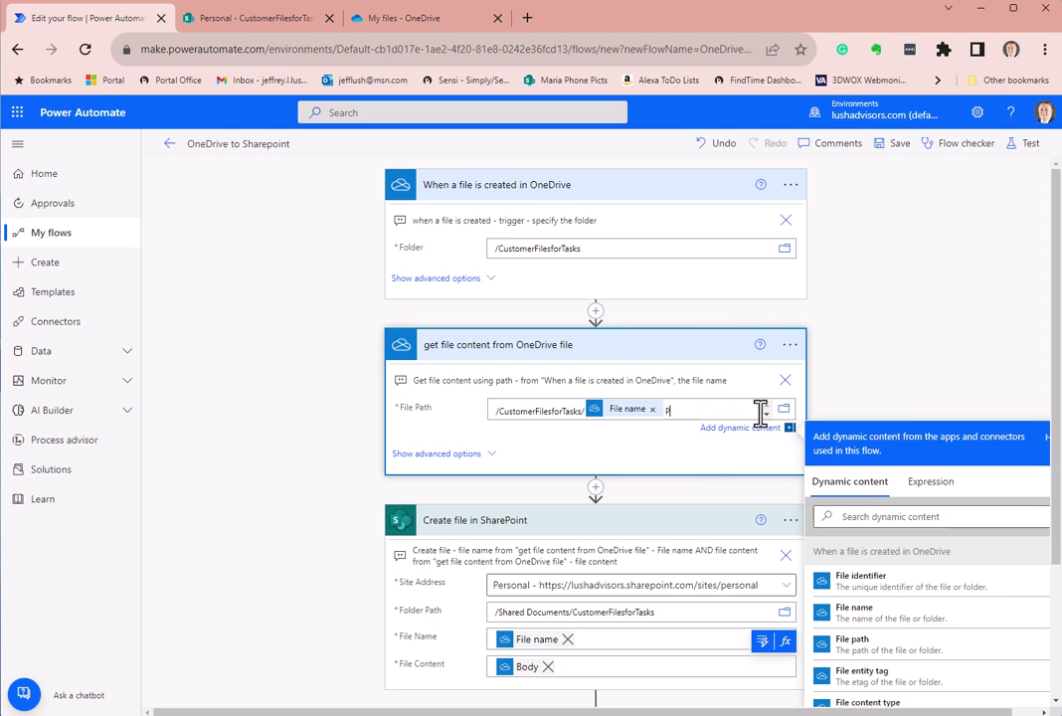
key("BackSpace")
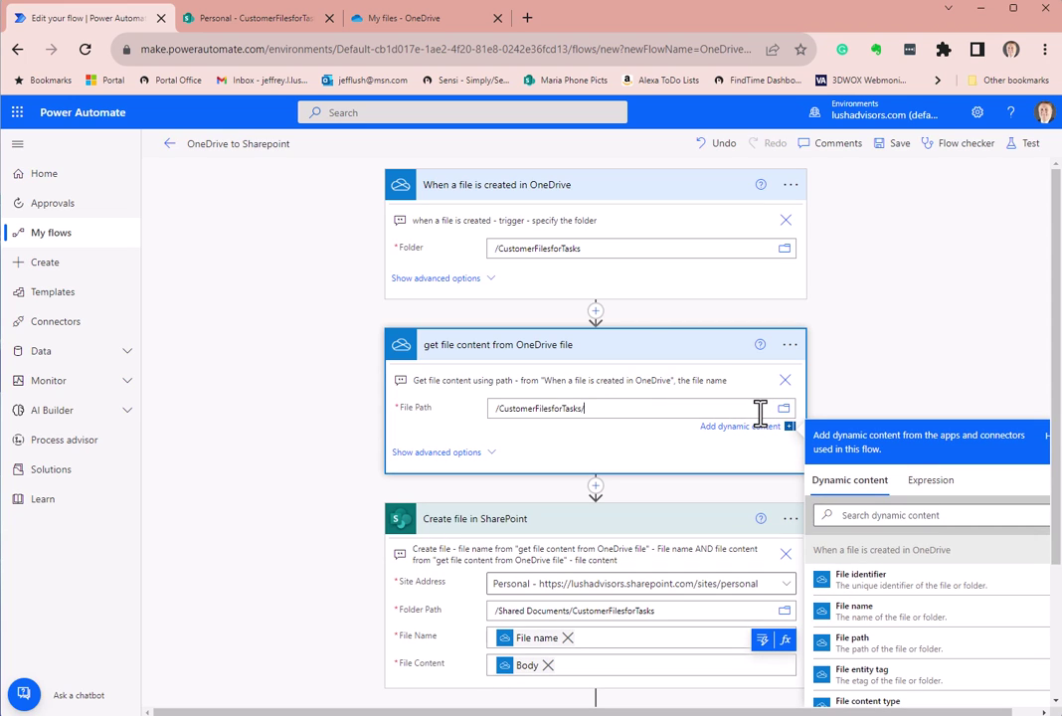
left_click(895, 611)
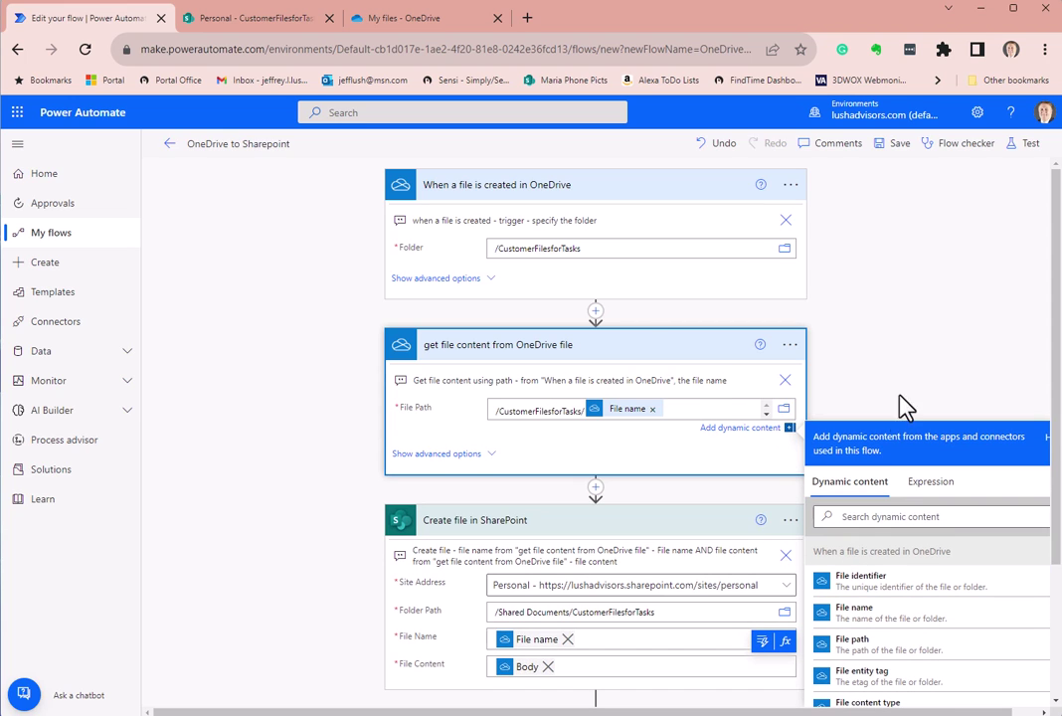
- Check the OneDrive CustomerFilesforTasks folder and the matching SharePoint folder, and return to the flow
left_click(920, 335)
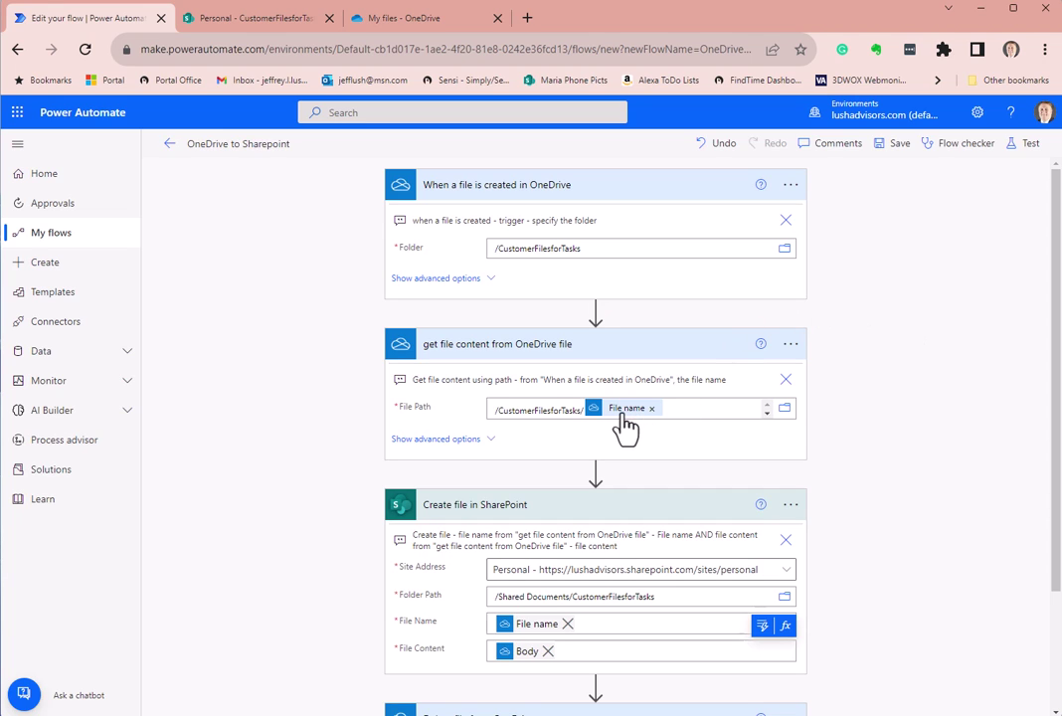
mouse_move(619, 422)
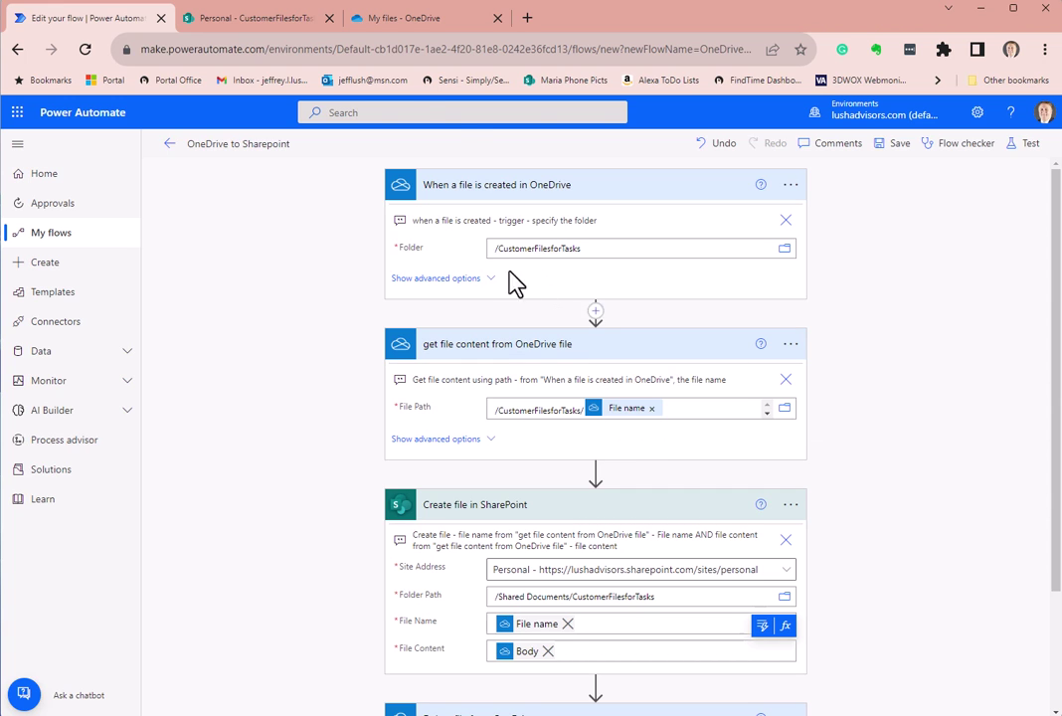
left_click(406, 22)
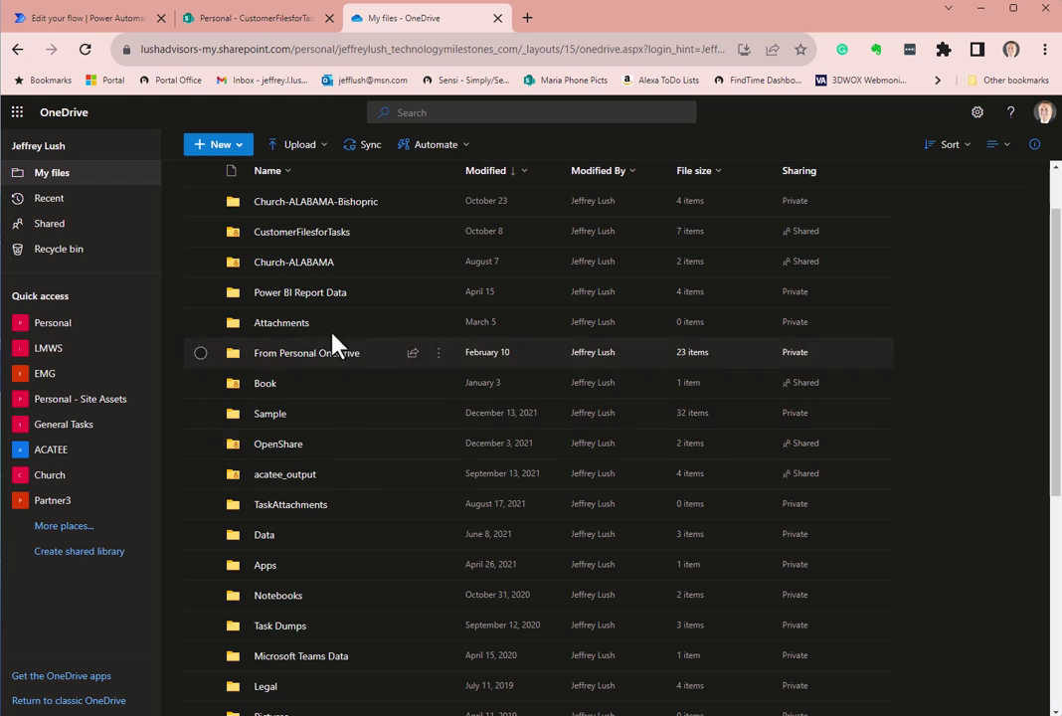
left_click(330, 233)
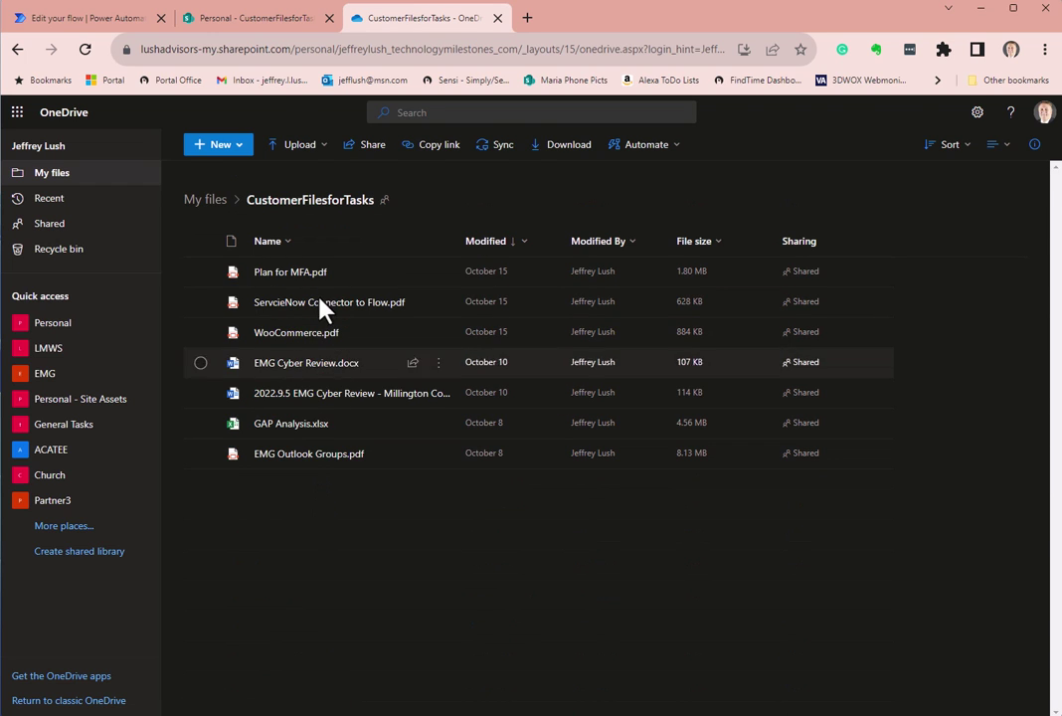
left_click(277, 20)
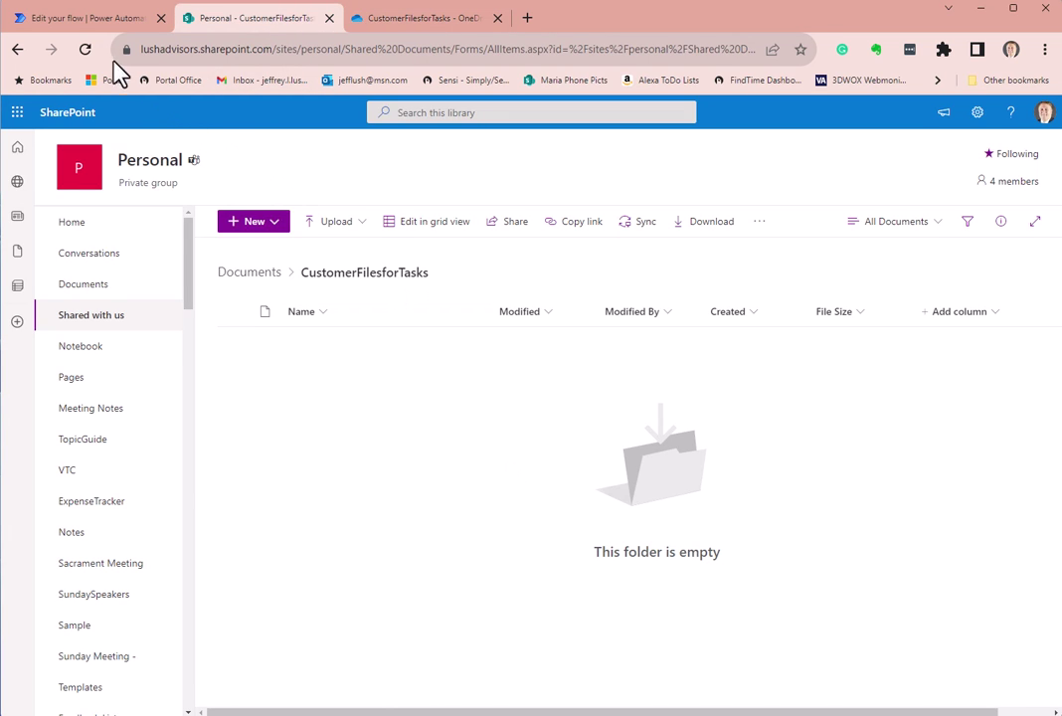
left_click(83, 18)
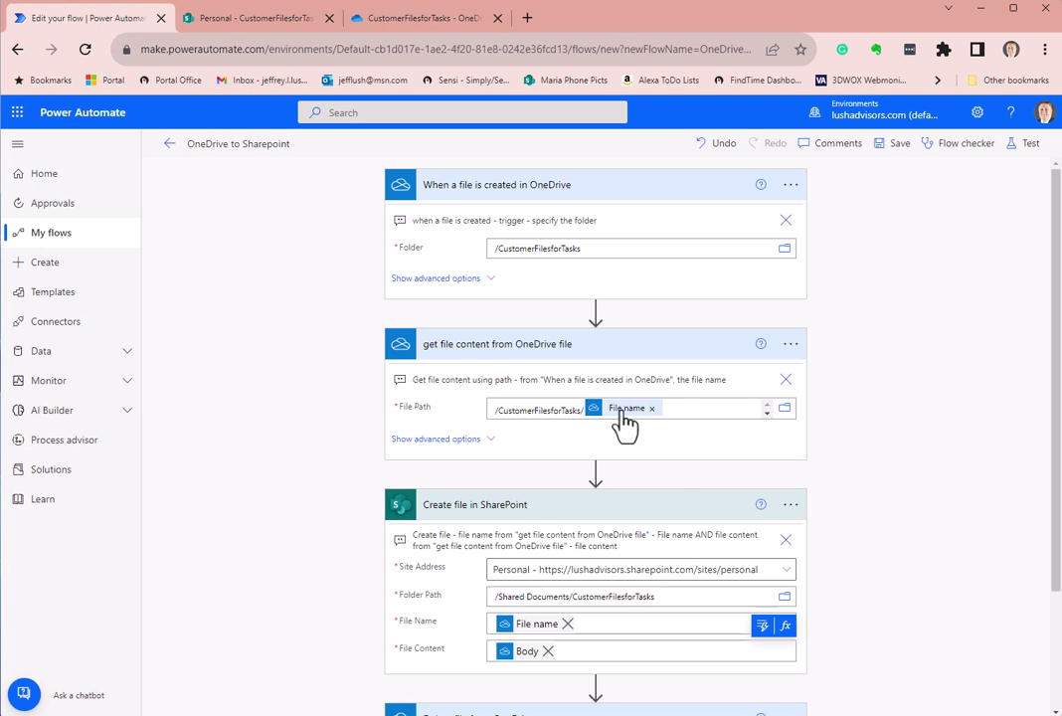
- Review the Create file in SharePoint action's folder path and note, checking the destination folder in SharePoint
scroll(855, 408, "down", 2)
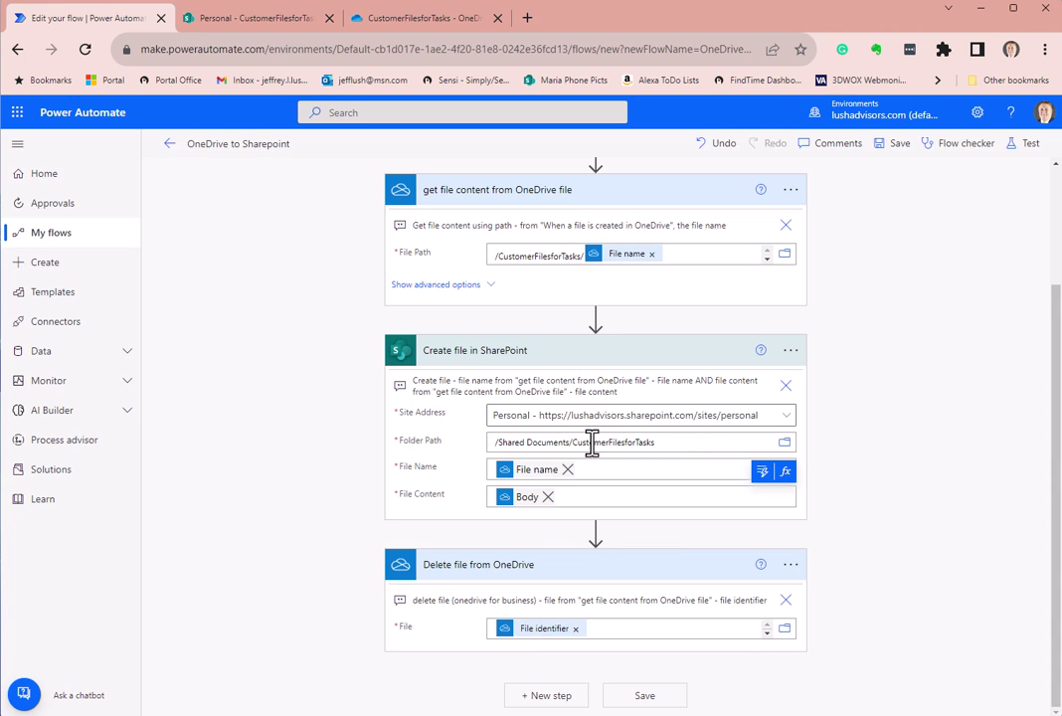
left_click(263, 22)
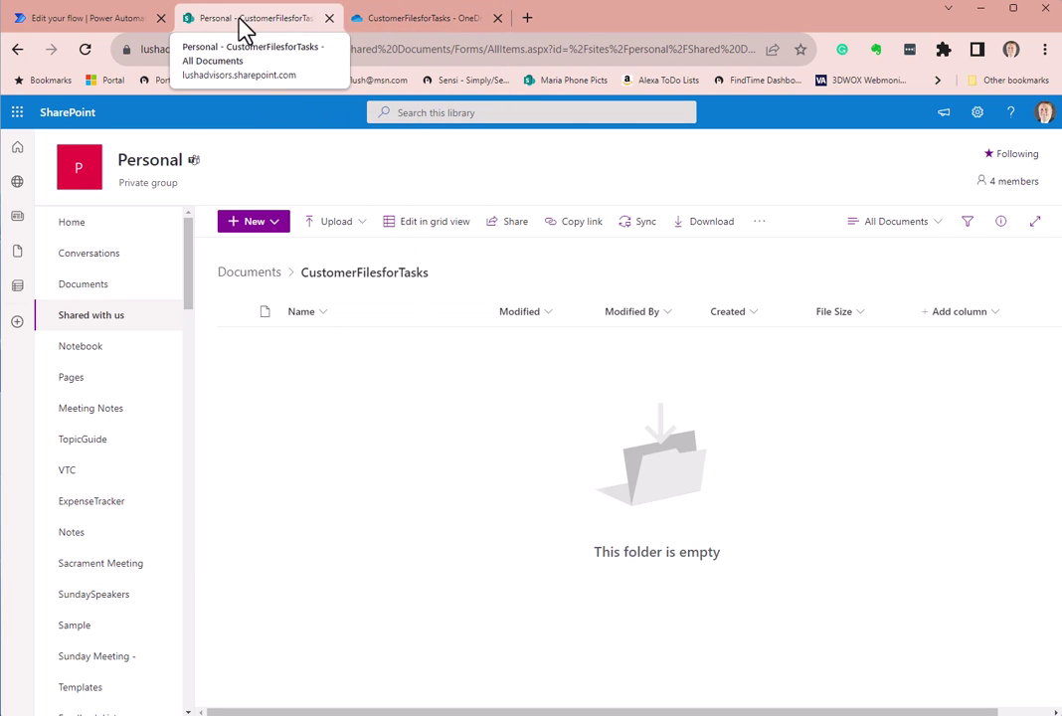
left_click(100, 22)
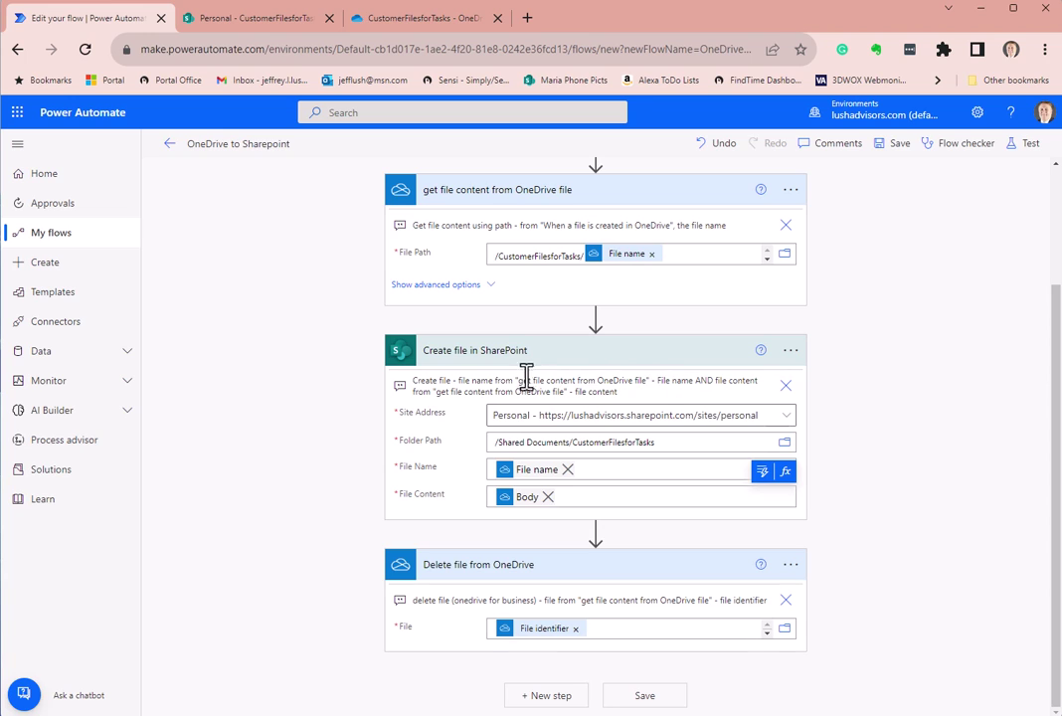
left_click_drag(460, 382, 653, 398)
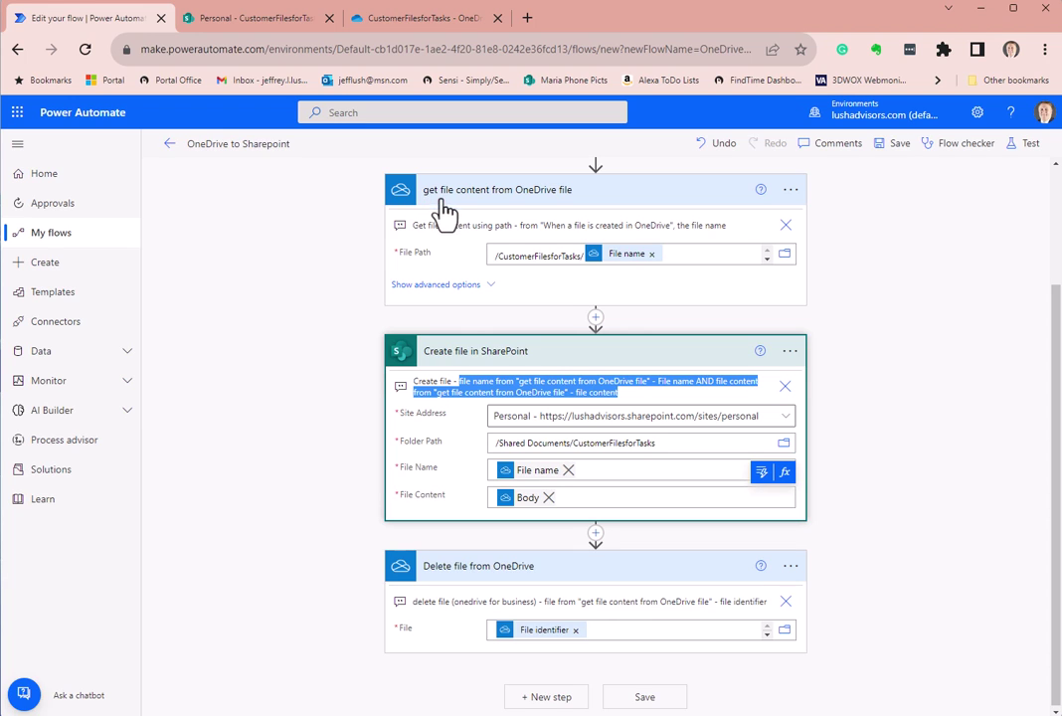
left_click(913, 422)
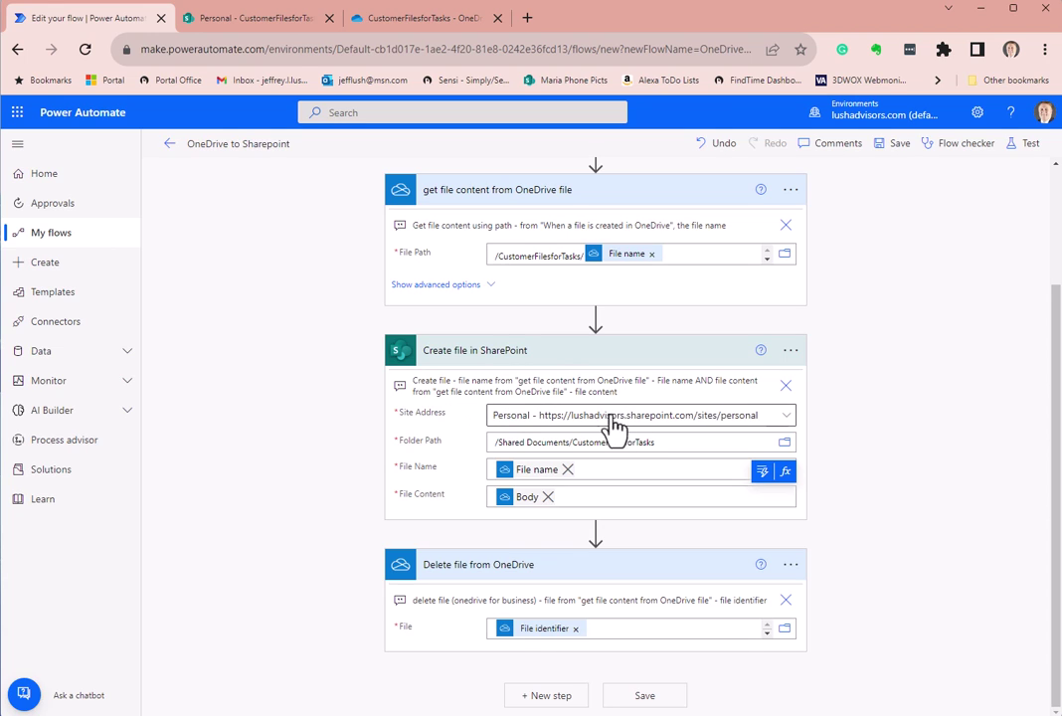
- Check the Experimental Features option in the Power Automate settings and close the settings without changes
left_click(661, 470)
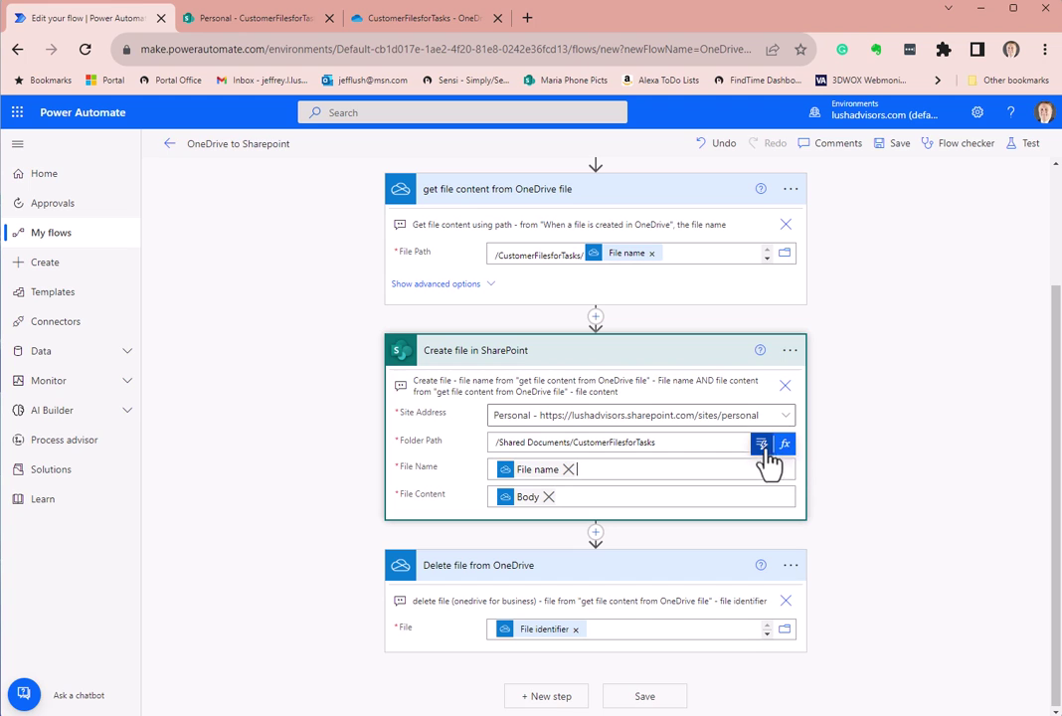
left_click(978, 113)
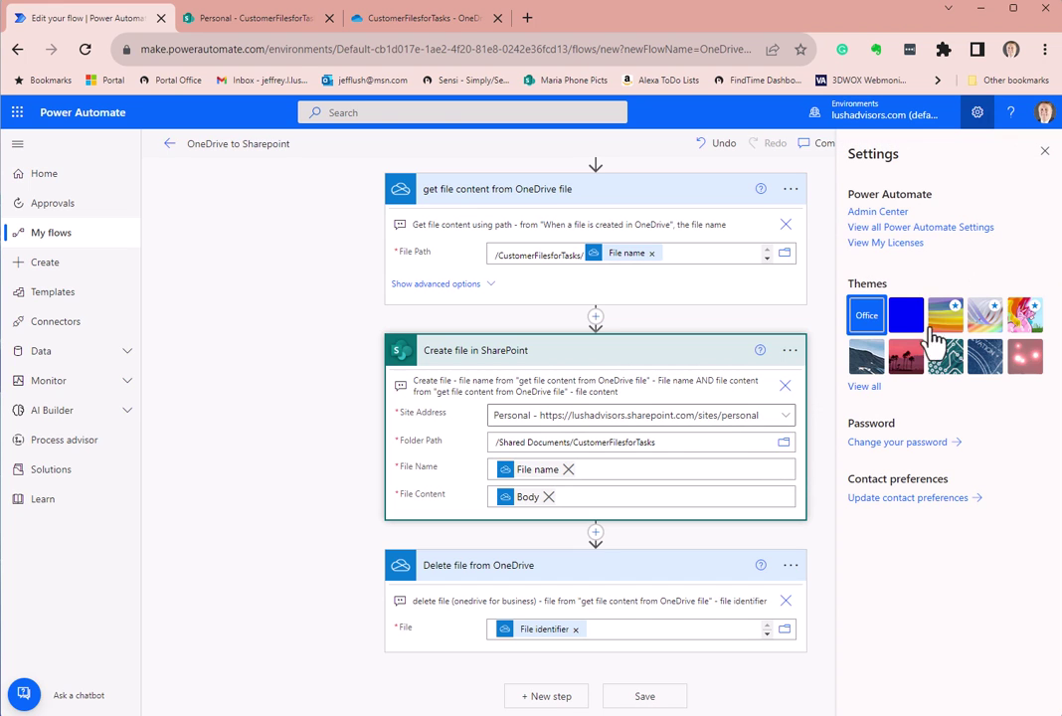
left_click(913, 228)
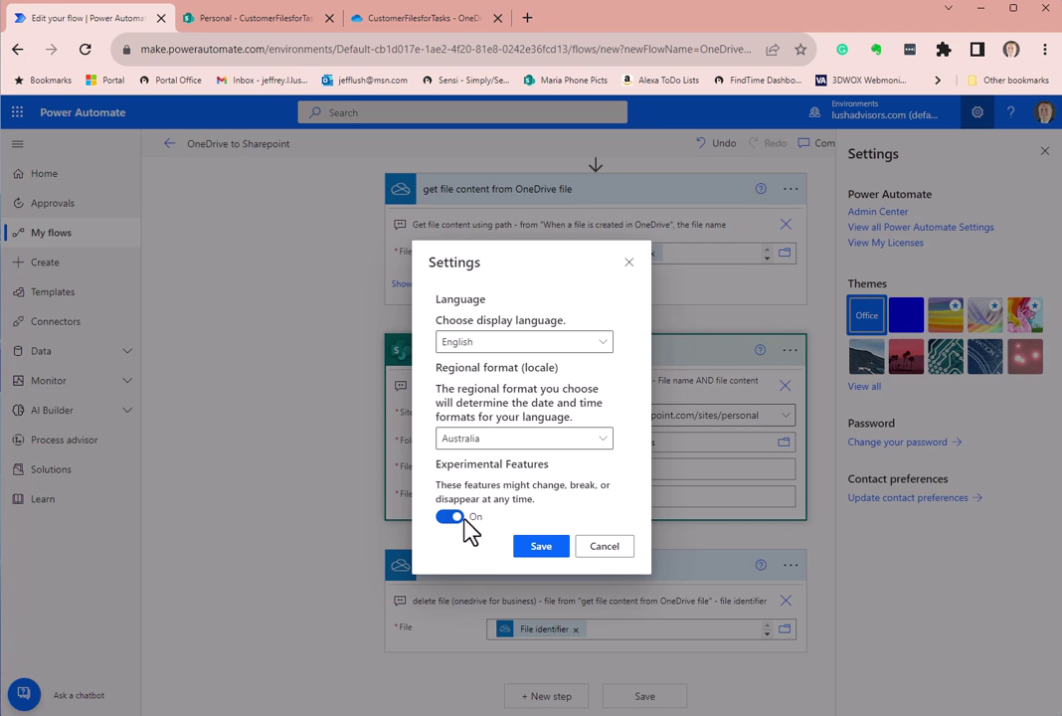
left_click(603, 546)
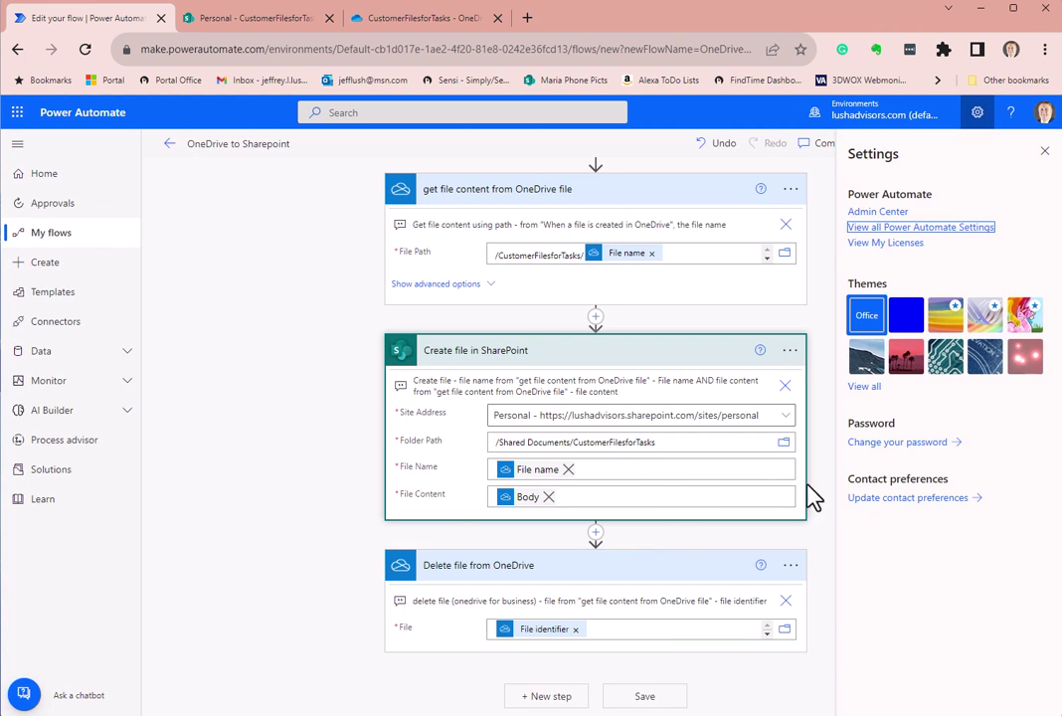
left_click(617, 471)
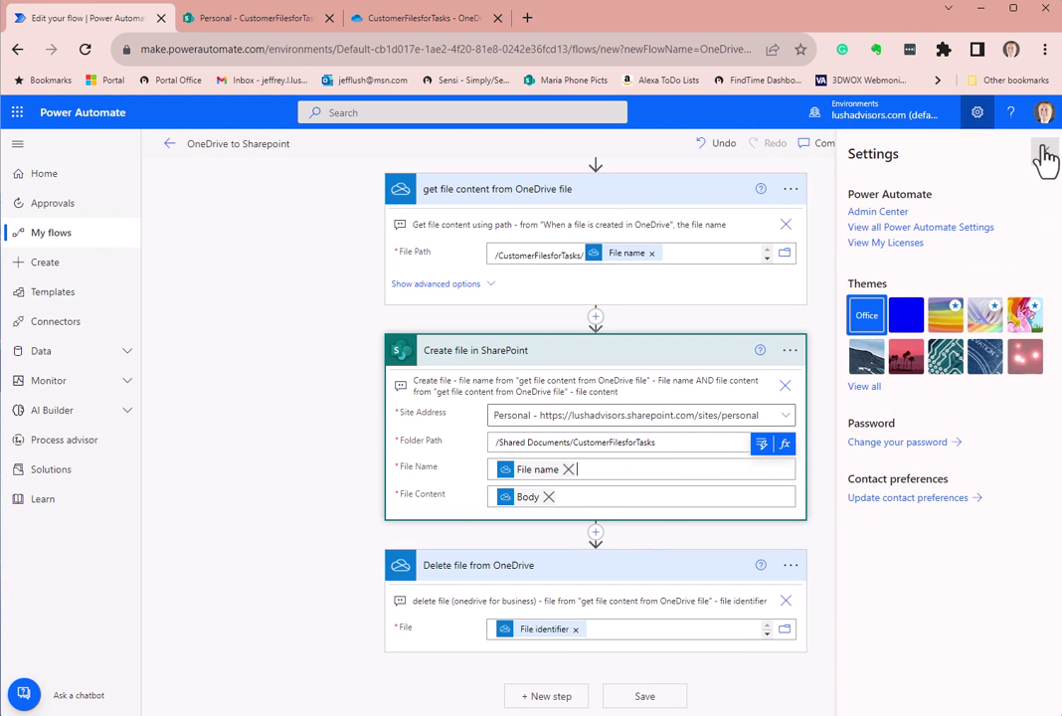
left_click(1044, 151)
- Review the dynamic values offered for the File Name of the Create file in SharePoint action without inserting any
left_click(652, 478)
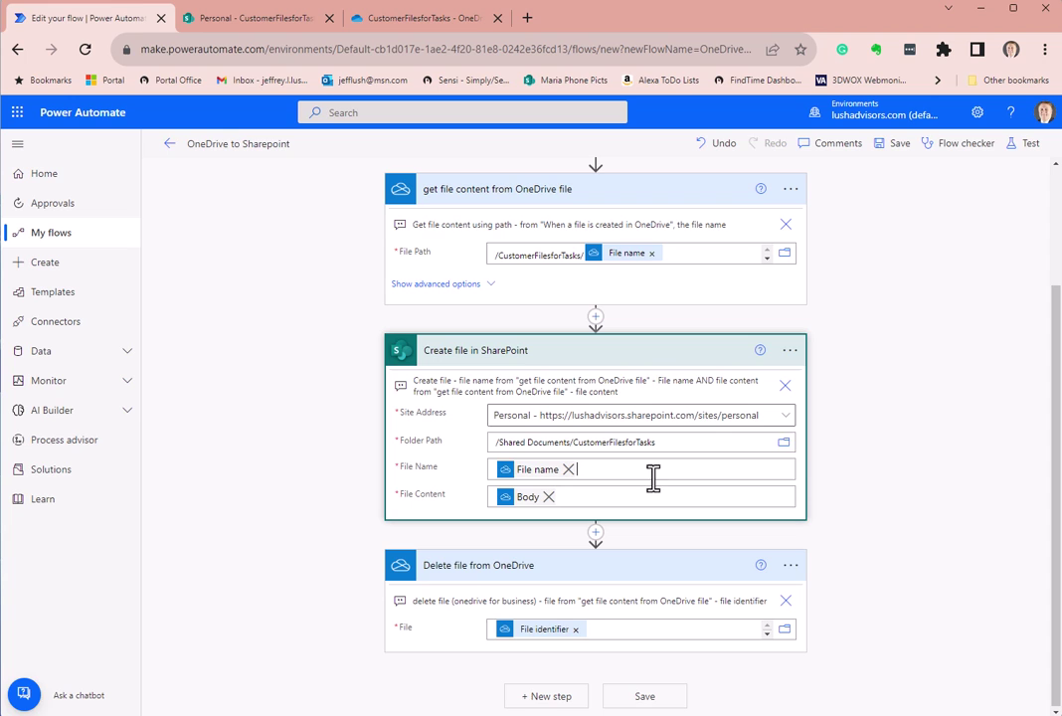
left_click(762, 445)
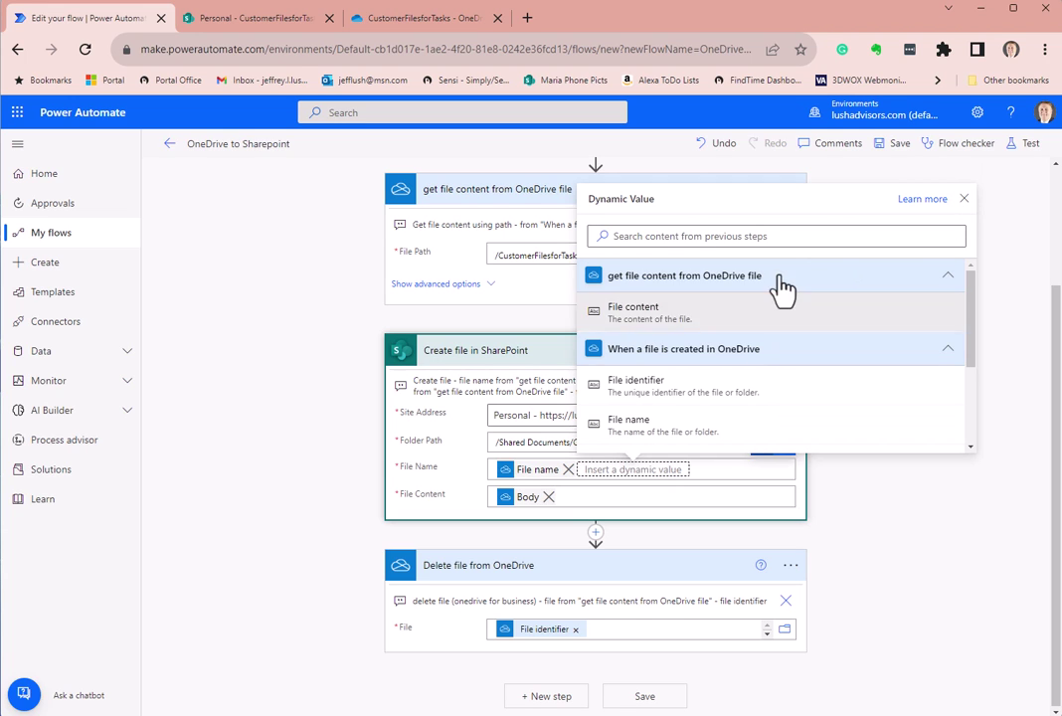
left_click_drag(825, 214, 868, 236)
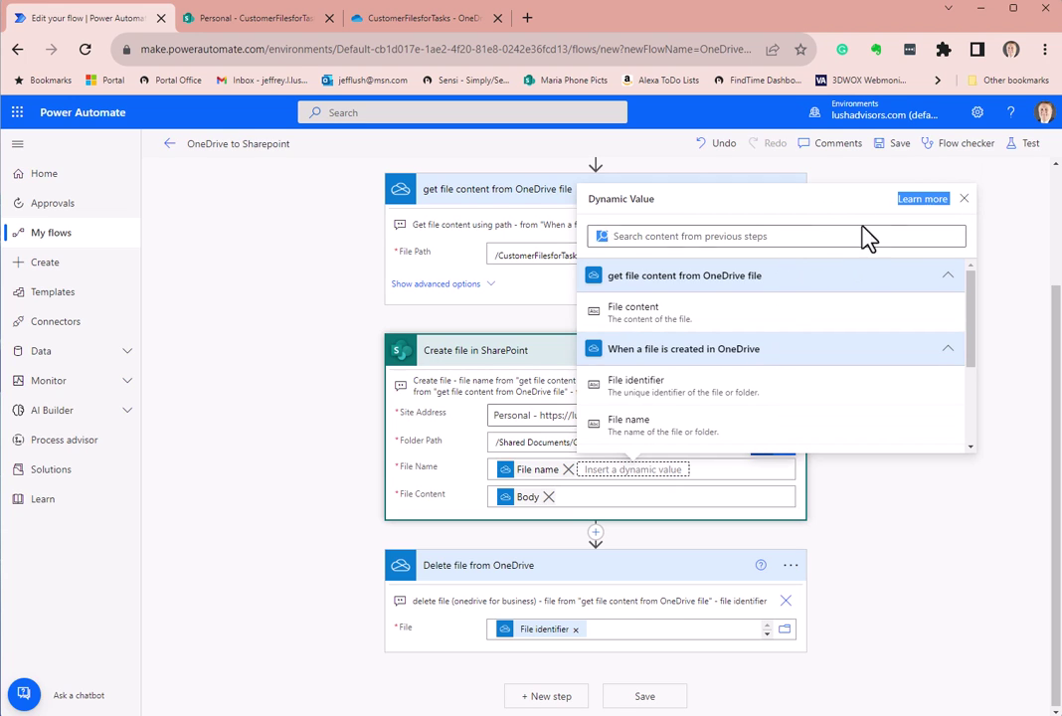
left_click(963, 199)
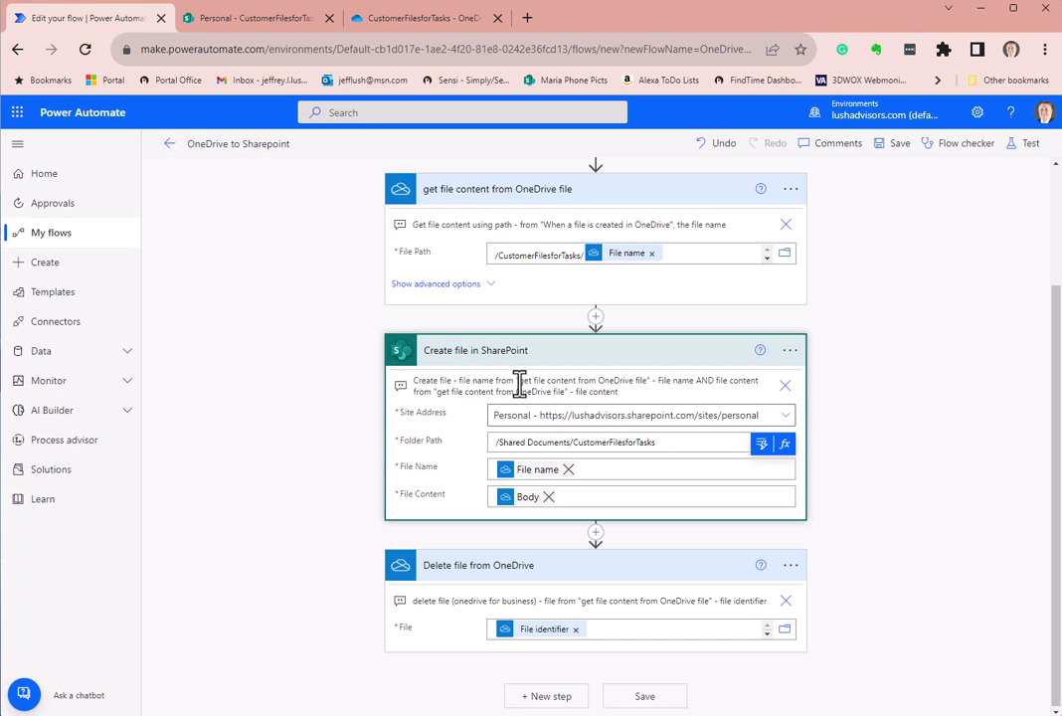
- Copy the trigger name "When a file is created in OneDrive" from the dynamic values listed for File Name
left_click_drag(519, 383, 645, 375)
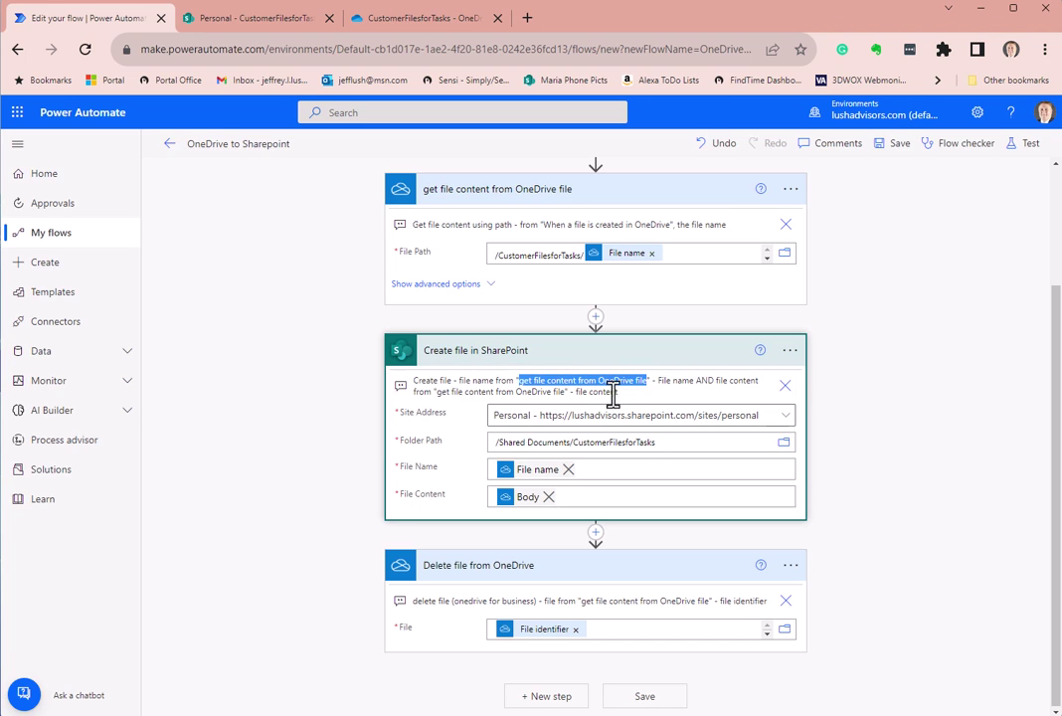
left_click(696, 443)
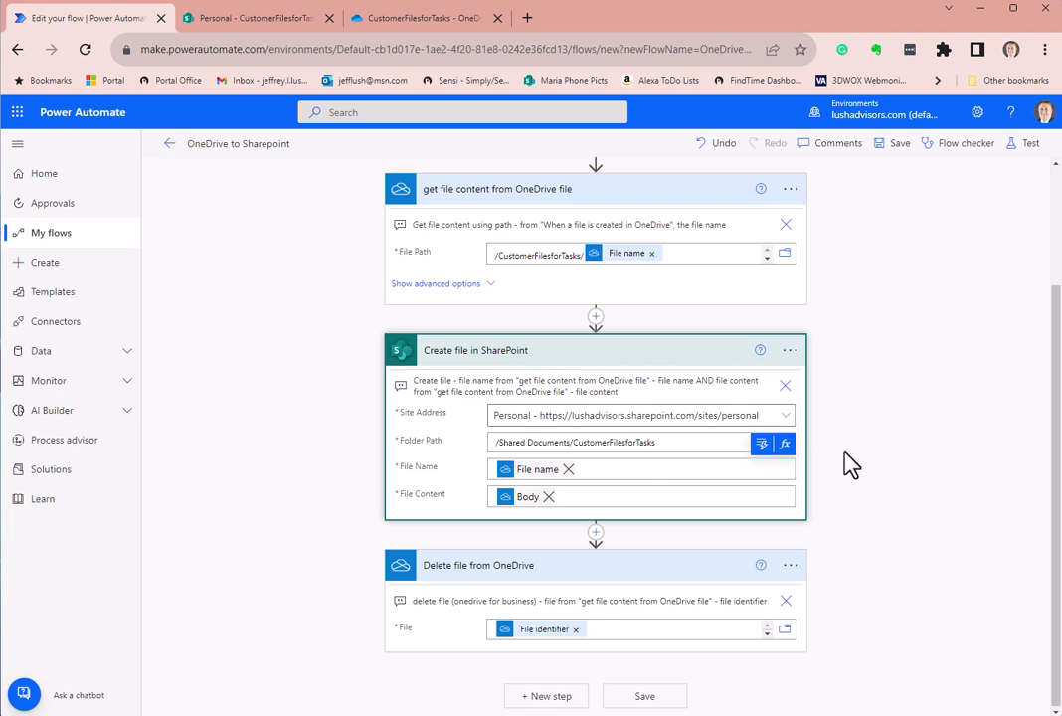
left_click(763, 447)
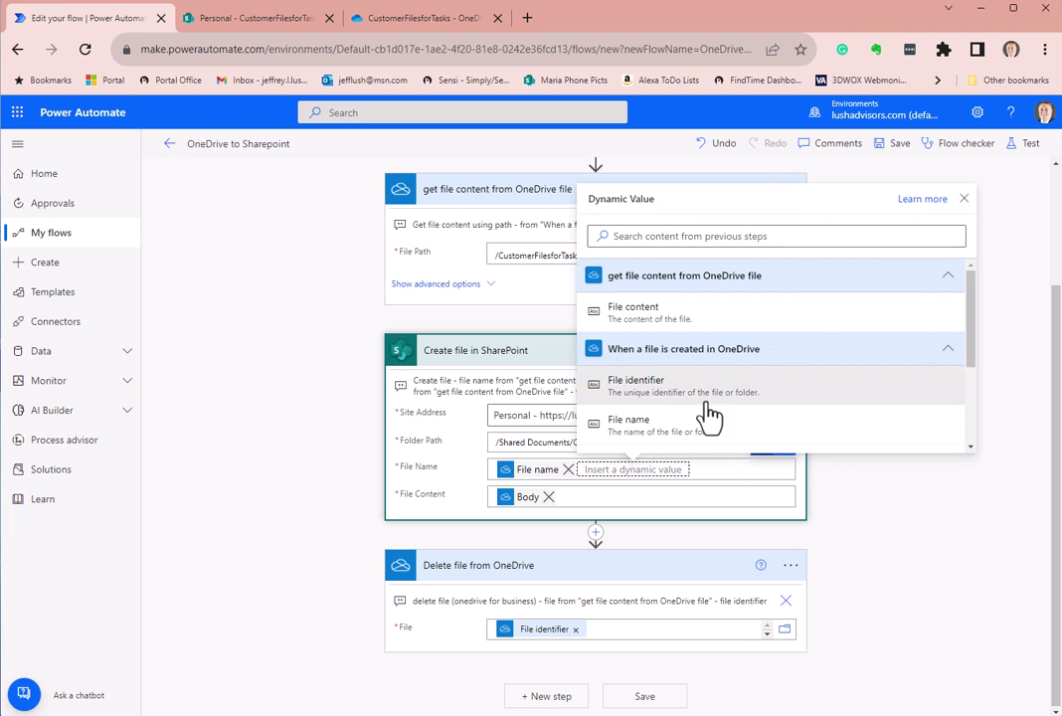
left_click_drag(614, 353, 766, 353)
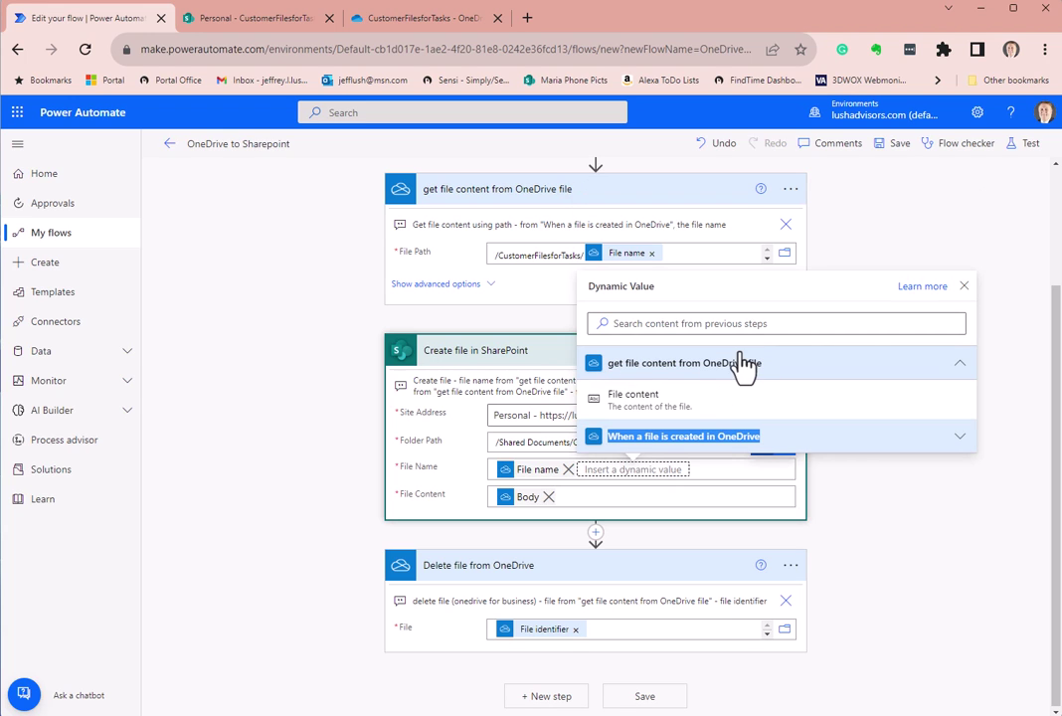
right_click(733, 444)
left_click(792, 453)
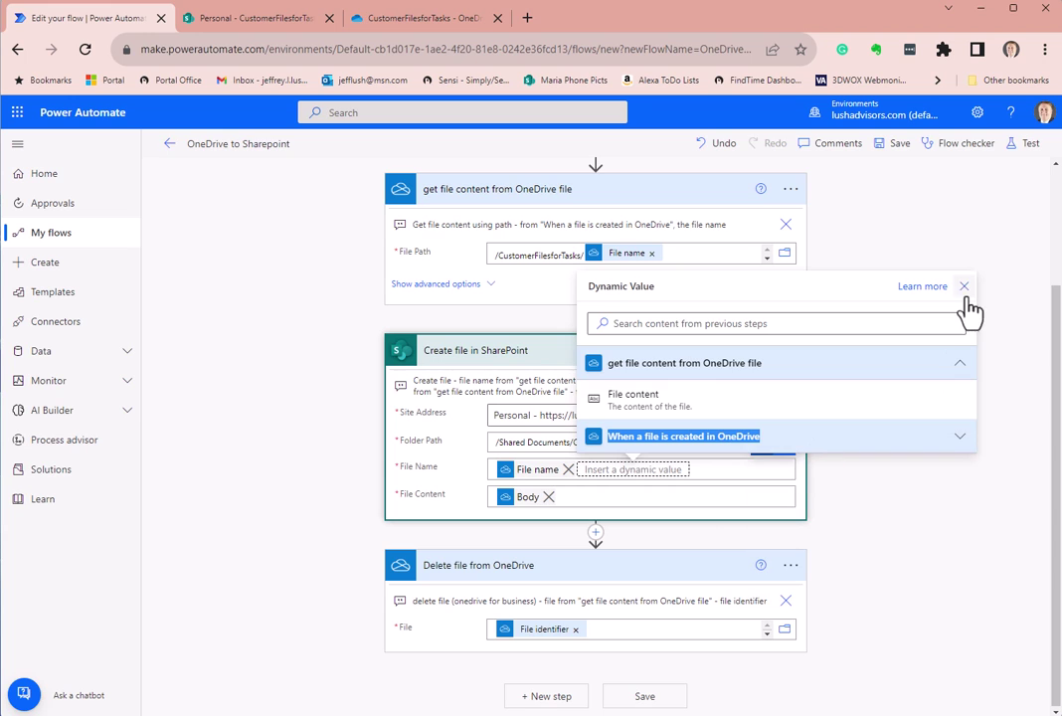
left_click(964, 286)
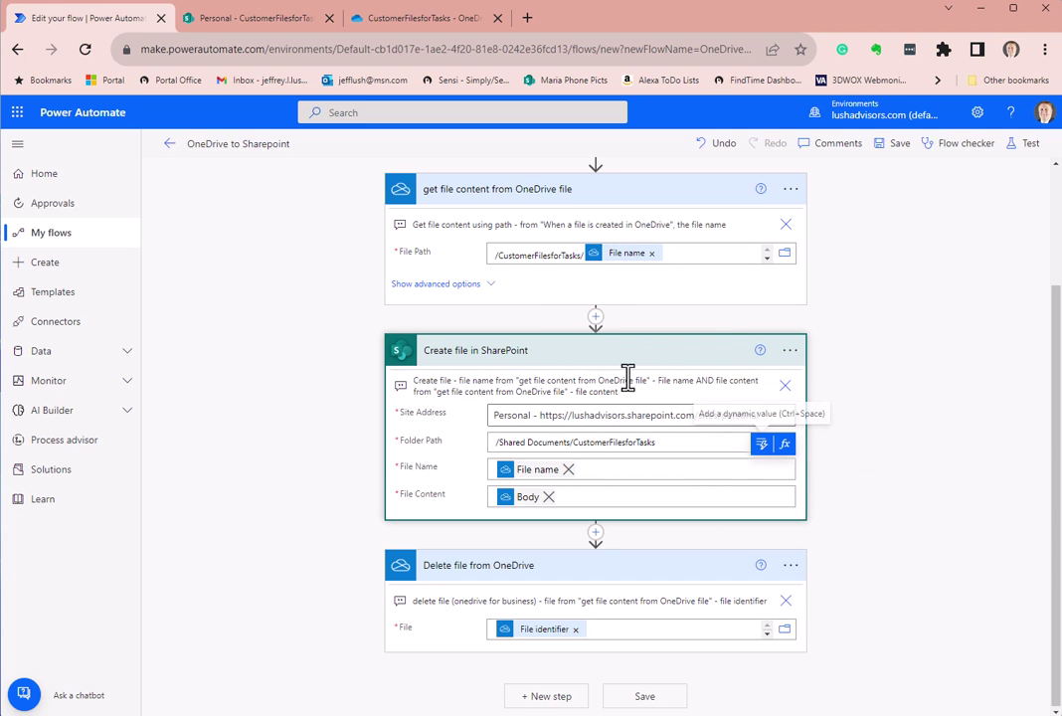
- In the Create file in SharePoint note, replace the file content source with the copied "When a file is created in OneDrive"
left_click(790, 350)
left_click(871, 438)
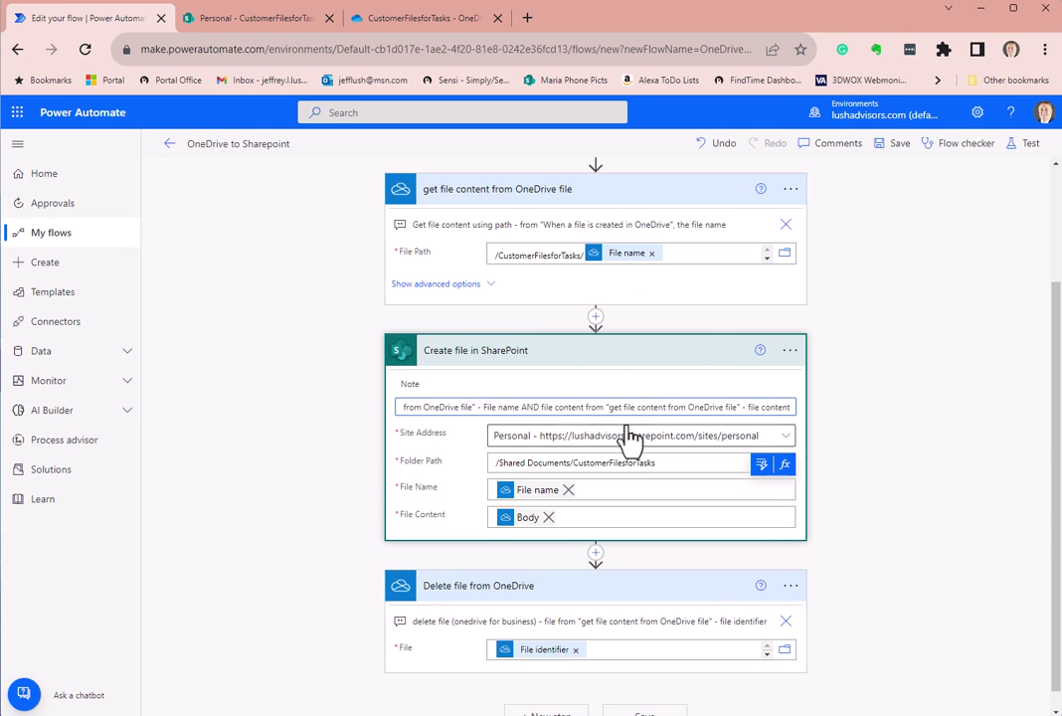
left_click_drag(608, 408, 741, 408)
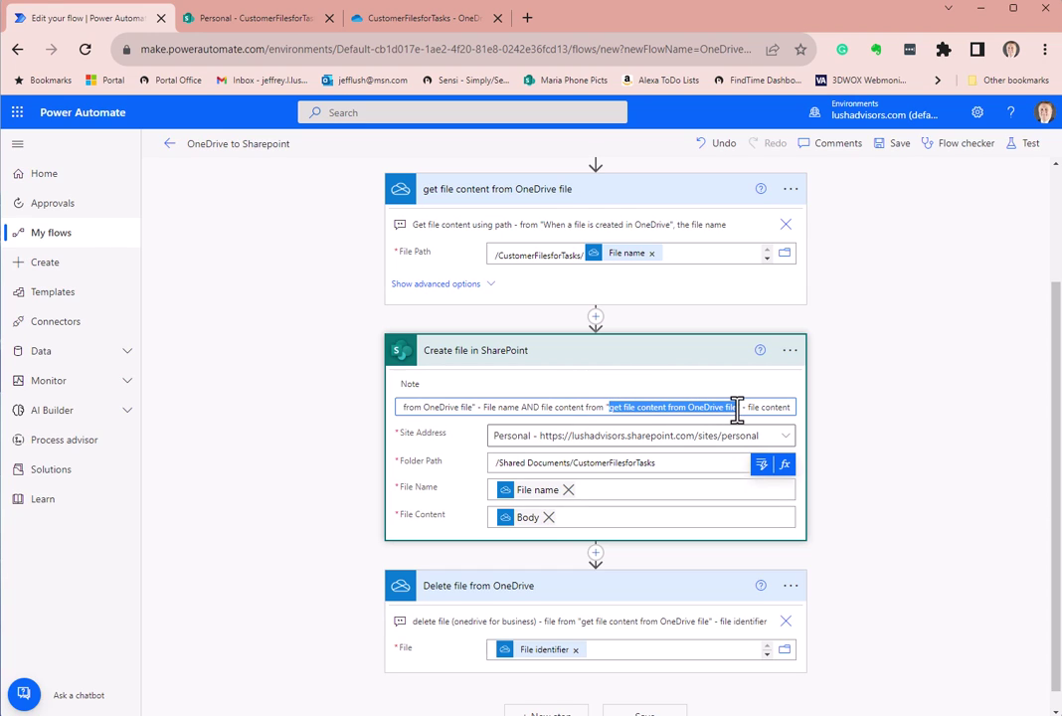
key("ctrl+v")
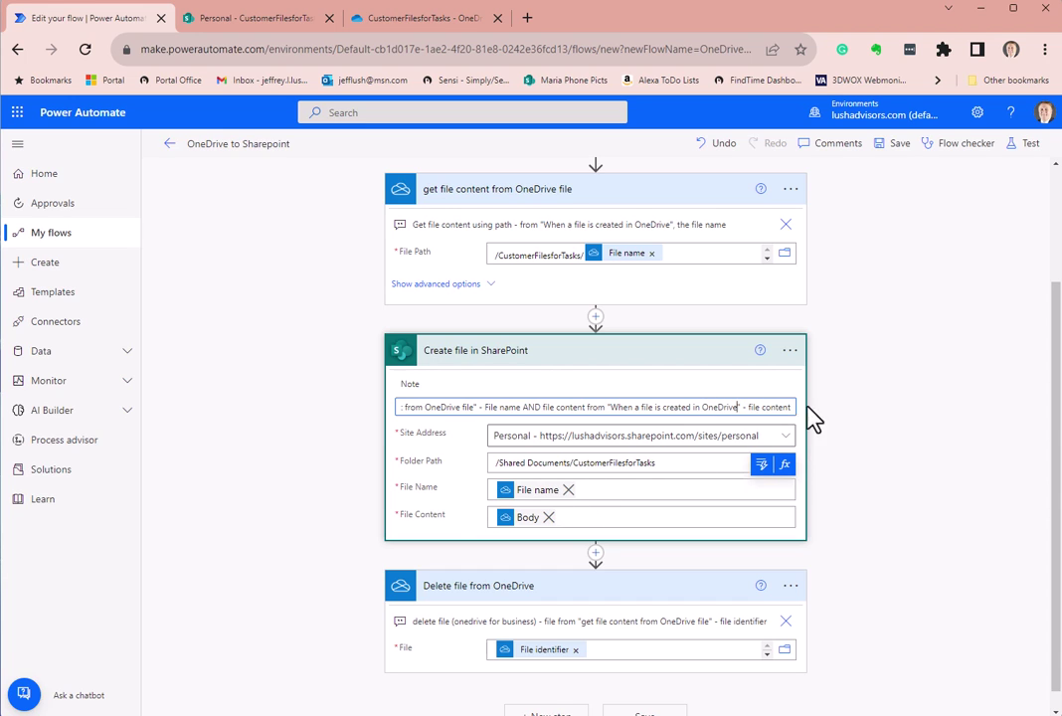
left_click(903, 390)
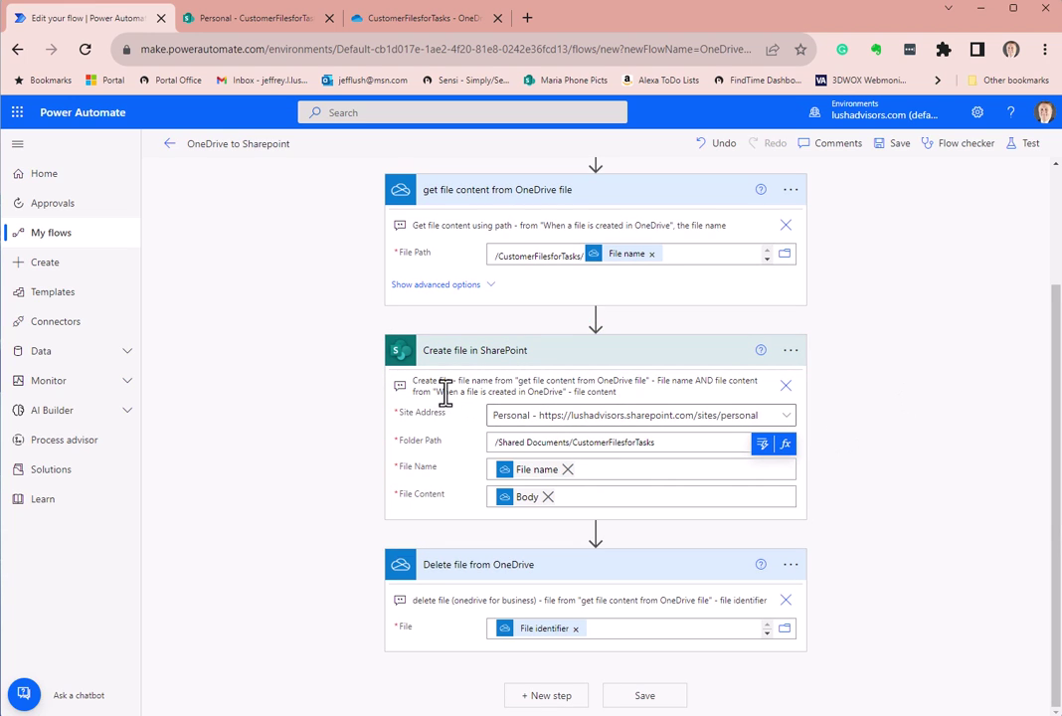
- Compare the sources named in the Create file in SharePoint note with the titles of the preceding flow steps
left_click_drag(440, 391, 564, 391)
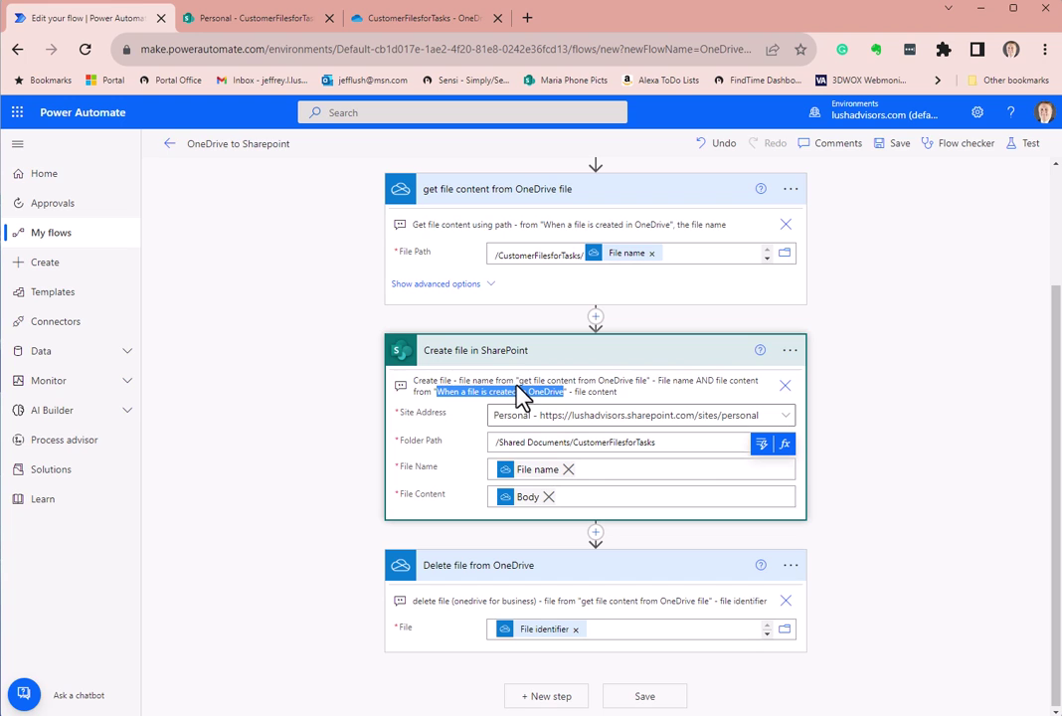
left_click_drag(518, 380, 649, 381)
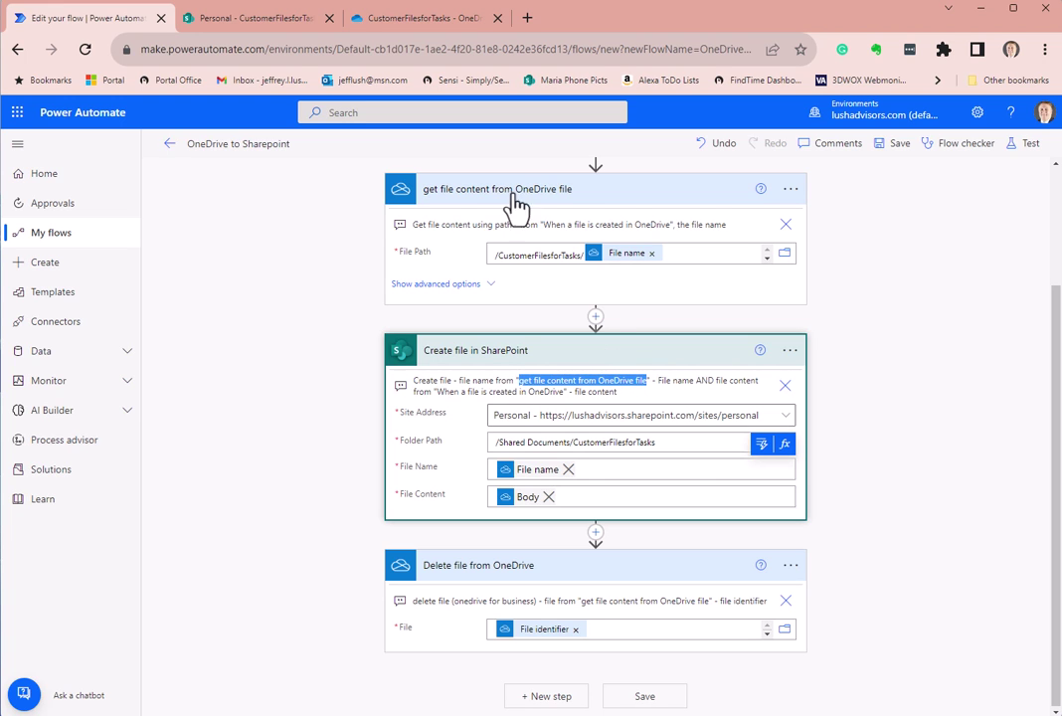
scroll(580, 379, "up", 2)
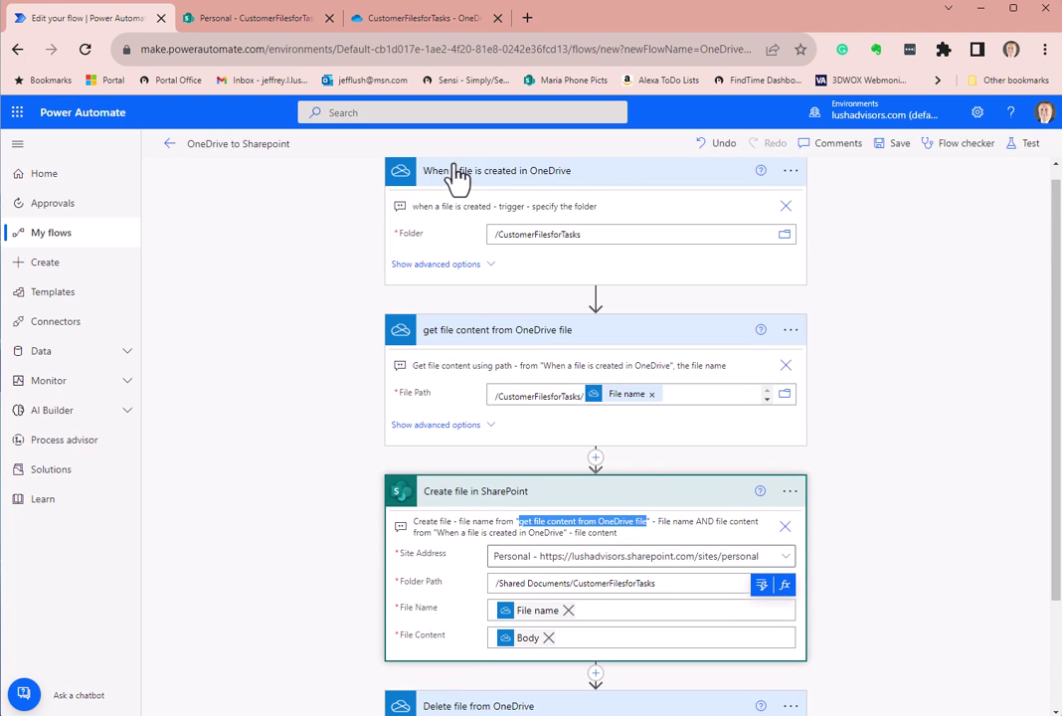
- Search the dynamic values for the File Content of Create file in SharePoint for "body" and clear the search
left_click(564, 637)
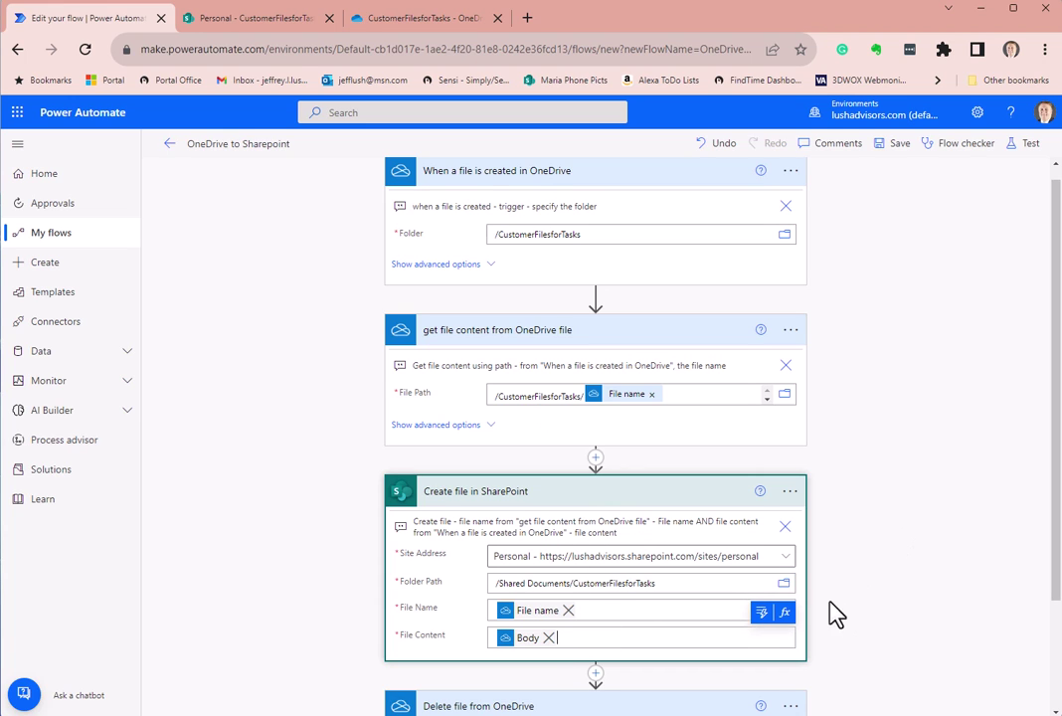
left_click(760, 614)
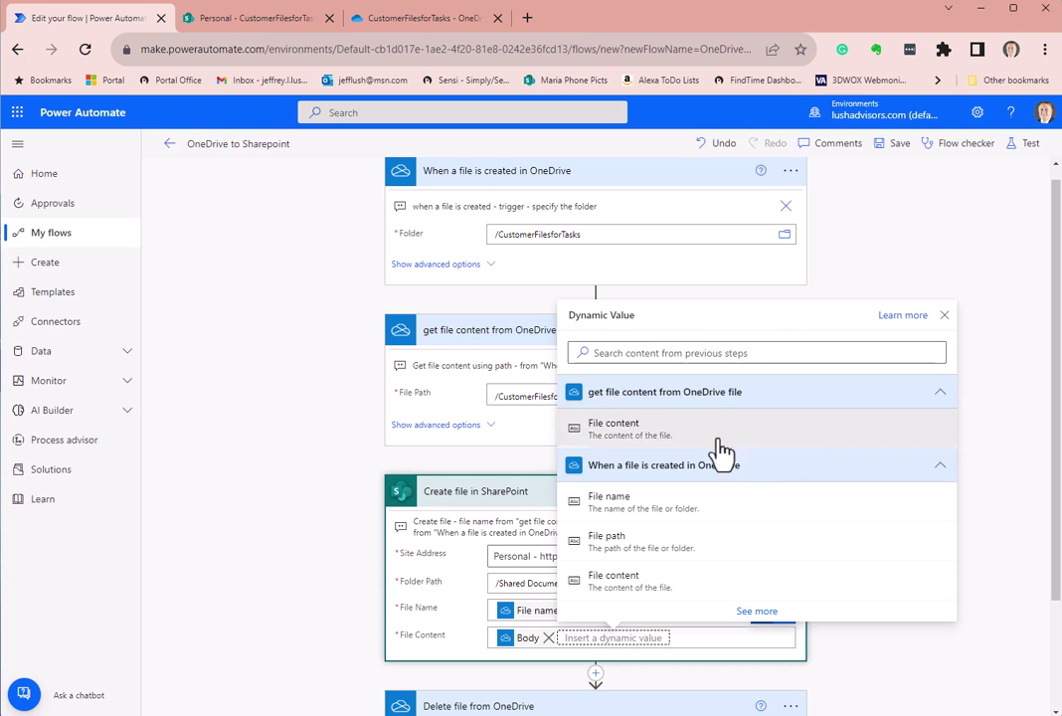
left_click(656, 354)
type("body")
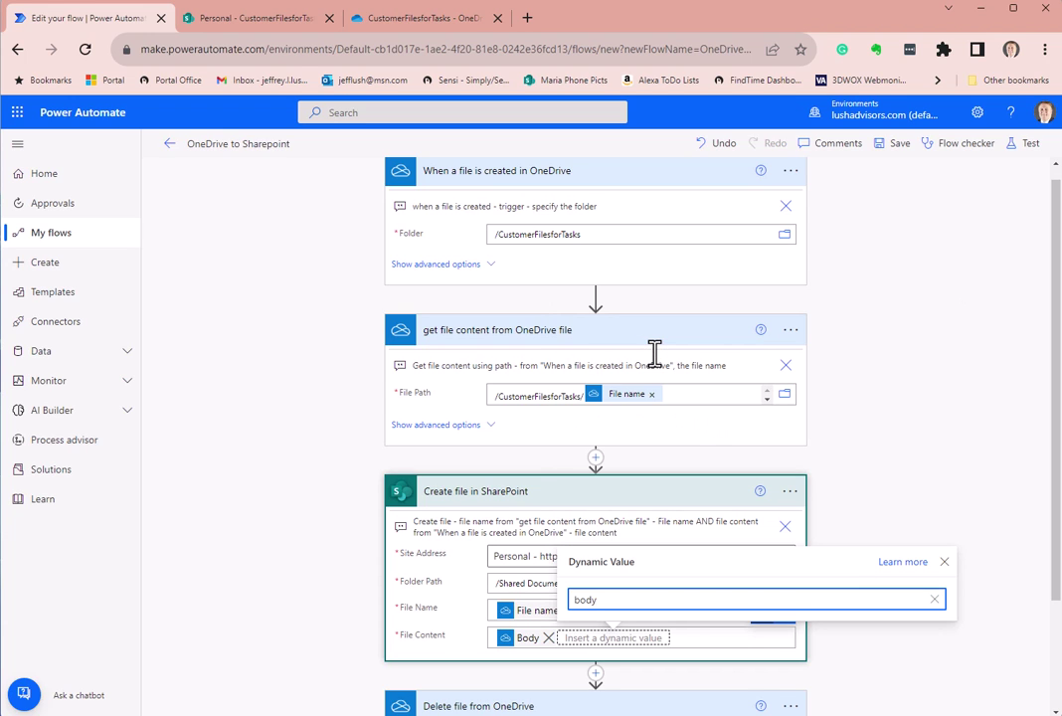
key("BackSpace")
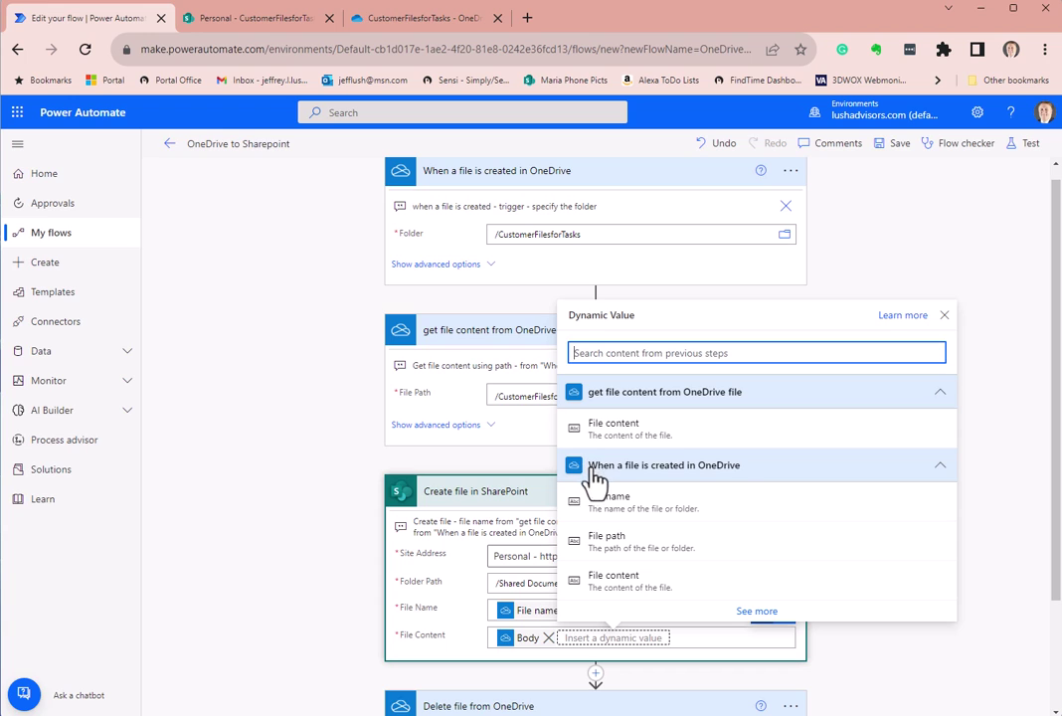
- Try adding the trigger's File content value to the File Content of Create file in SharePoint and remove it again
left_click_drag(592, 474, 746, 487)
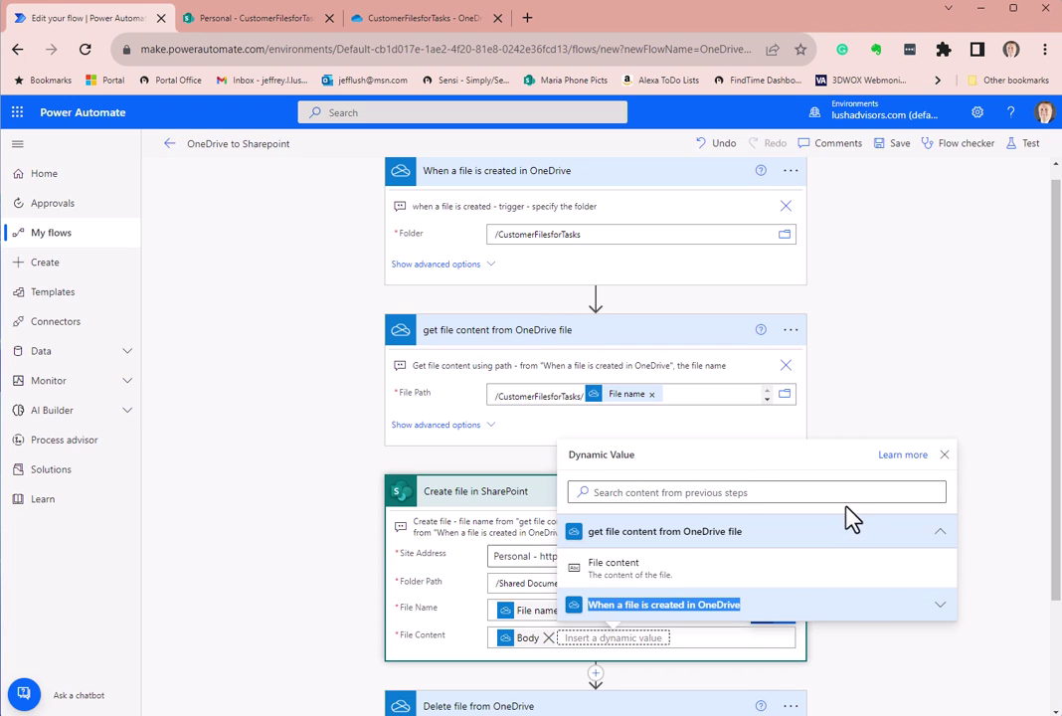
left_click(940, 603)
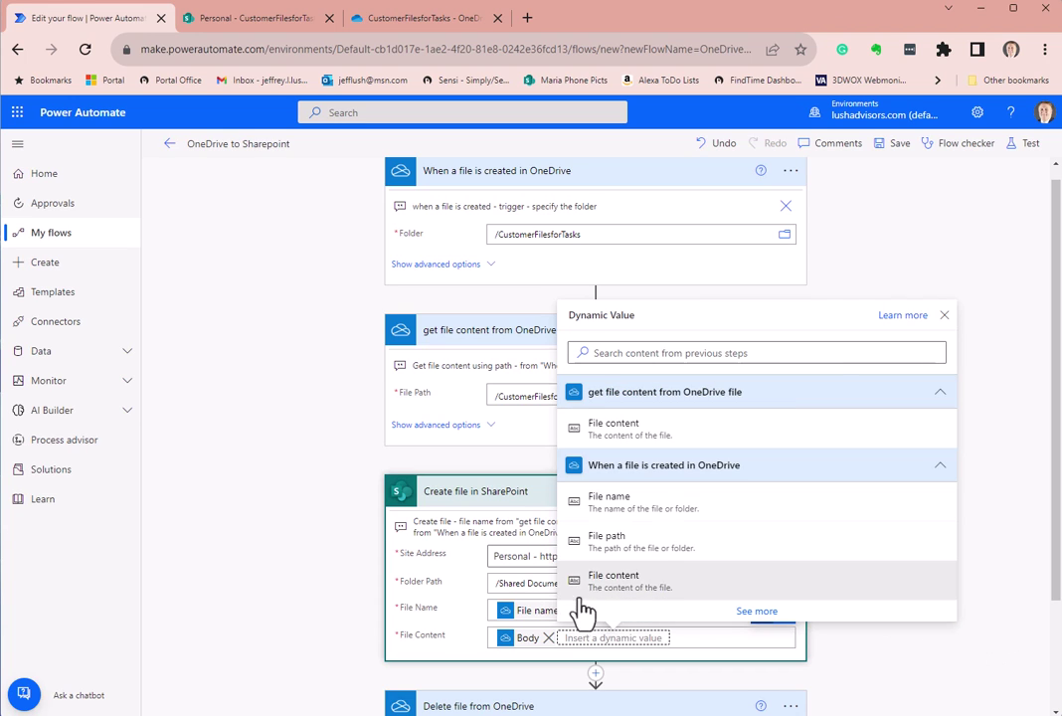
left_click(671, 600)
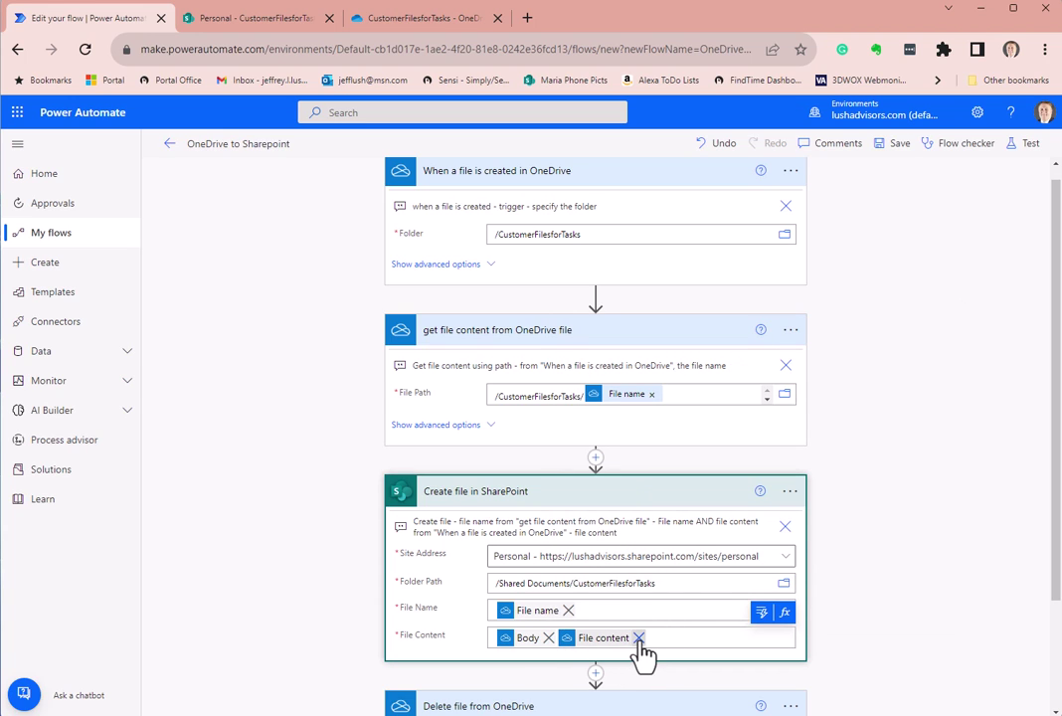
left_click(640, 637)
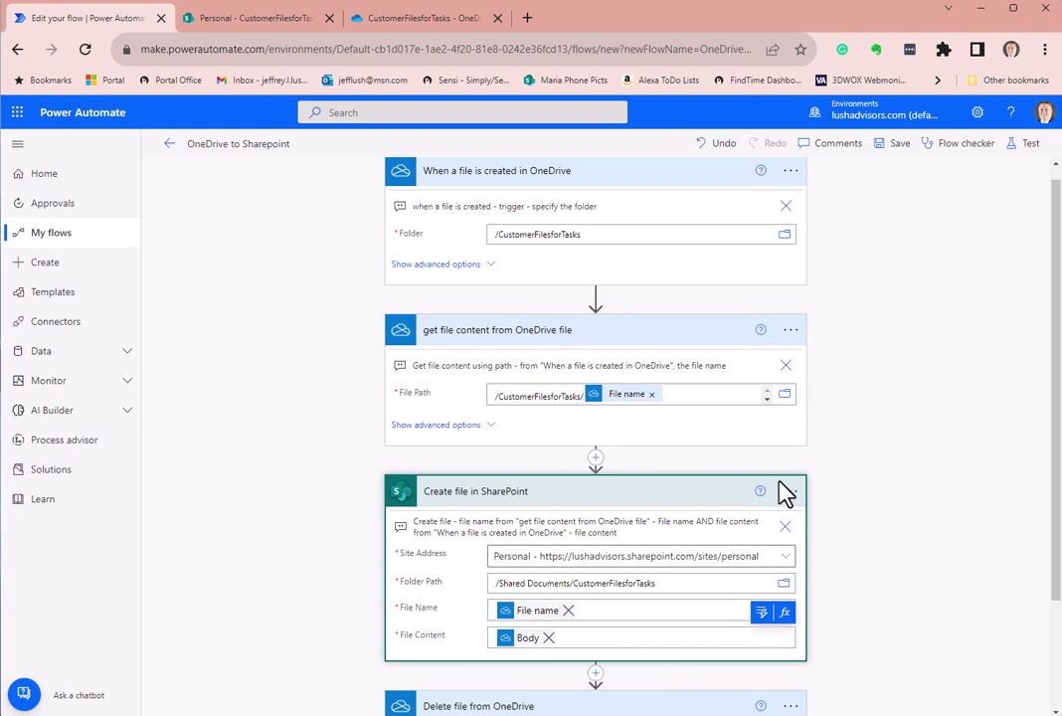
- Review the file content and file name references in the Create file in SharePoint note
left_click_drag(575, 534, 636, 543)
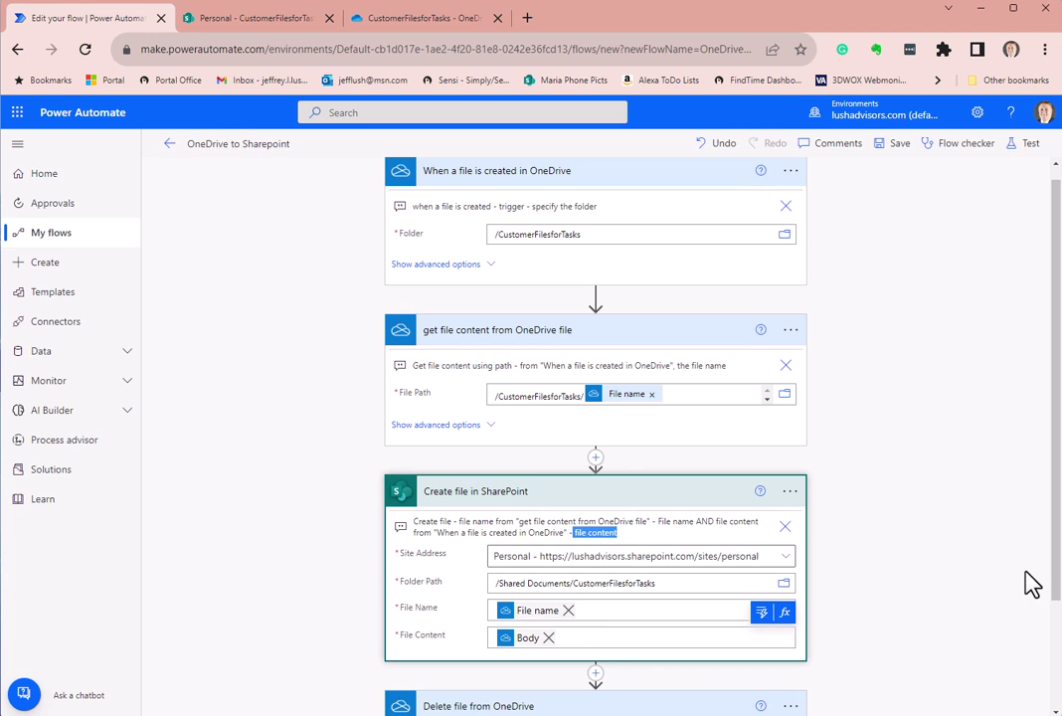
left_click_drag(657, 522, 702, 524)
left_click(880, 530)
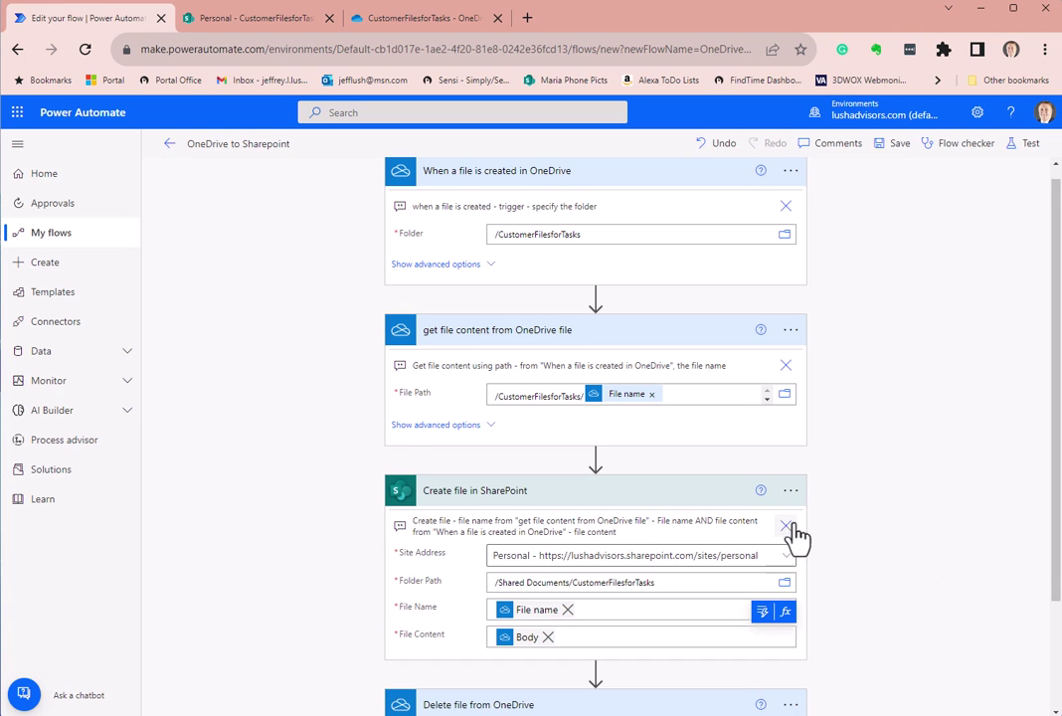
- Examine the Delete file from OneDrive note and compare its named source with the preceding flow steps
scroll(804, 522, "down", 3)
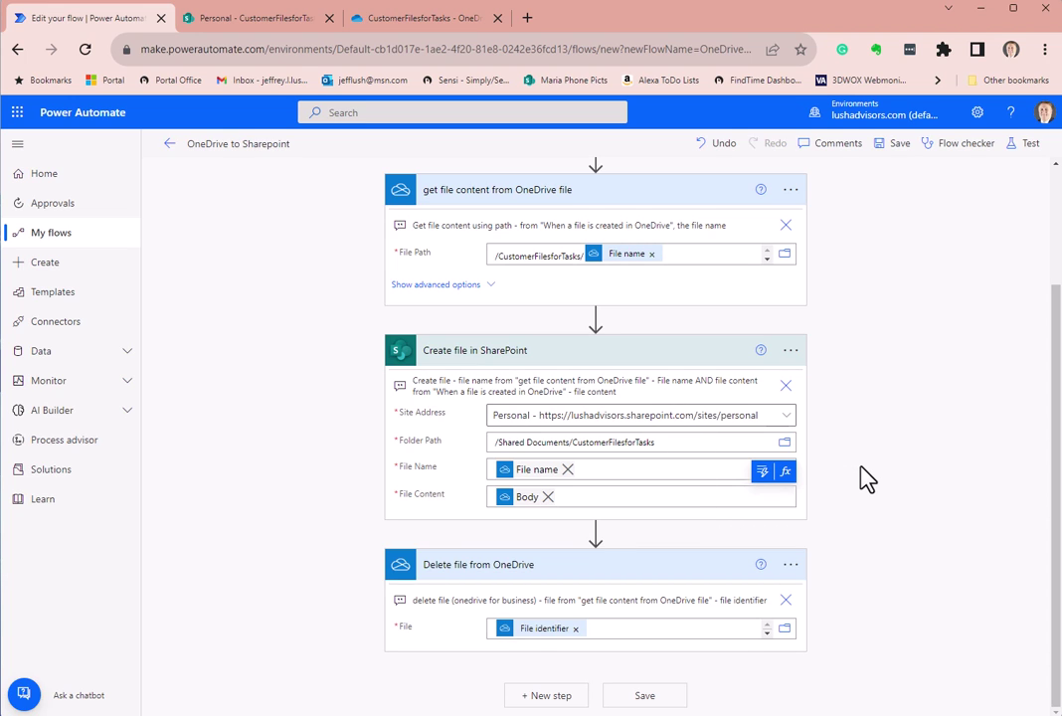
scroll(867, 479, "up", 3)
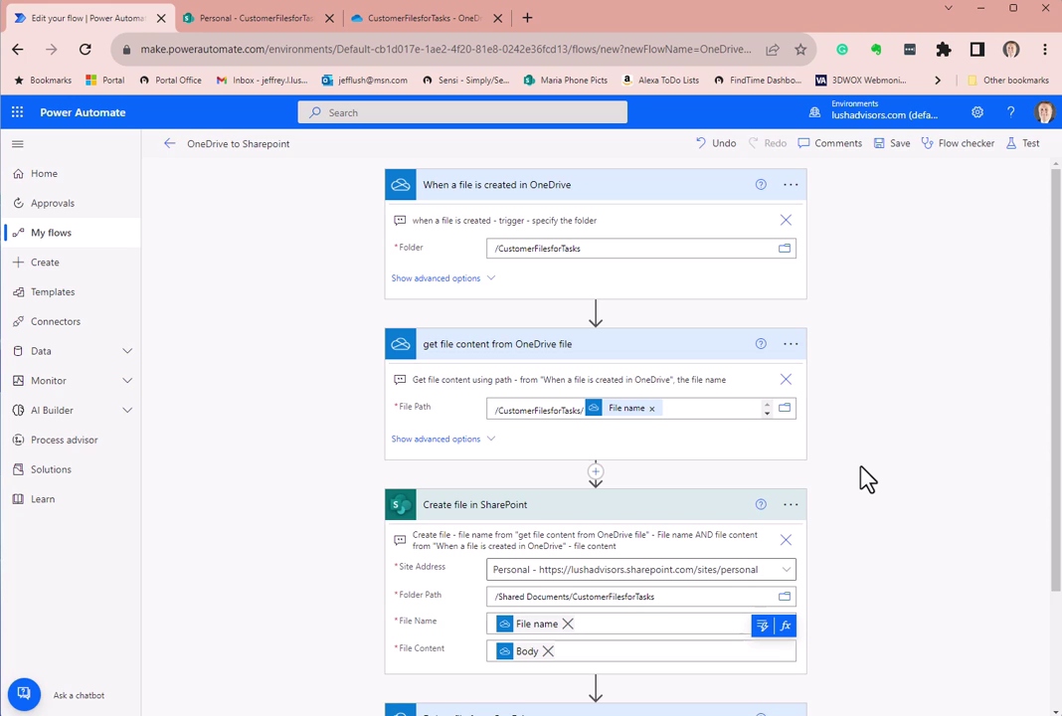
scroll(867, 479, "down", 3)
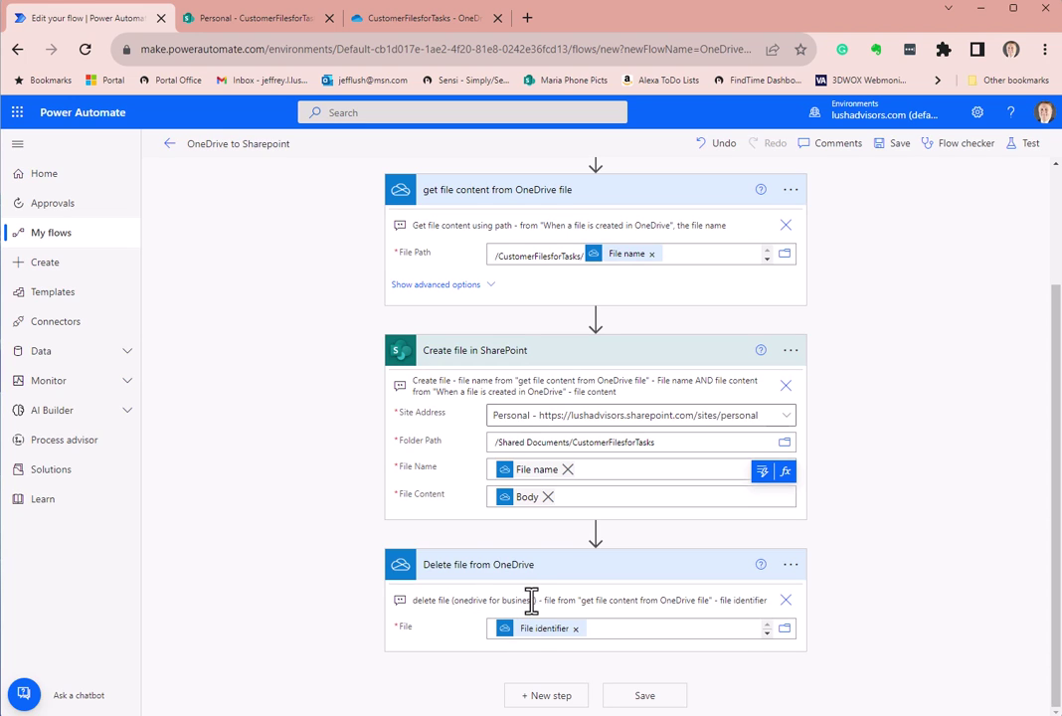
left_click_drag(537, 599, 409, 601)
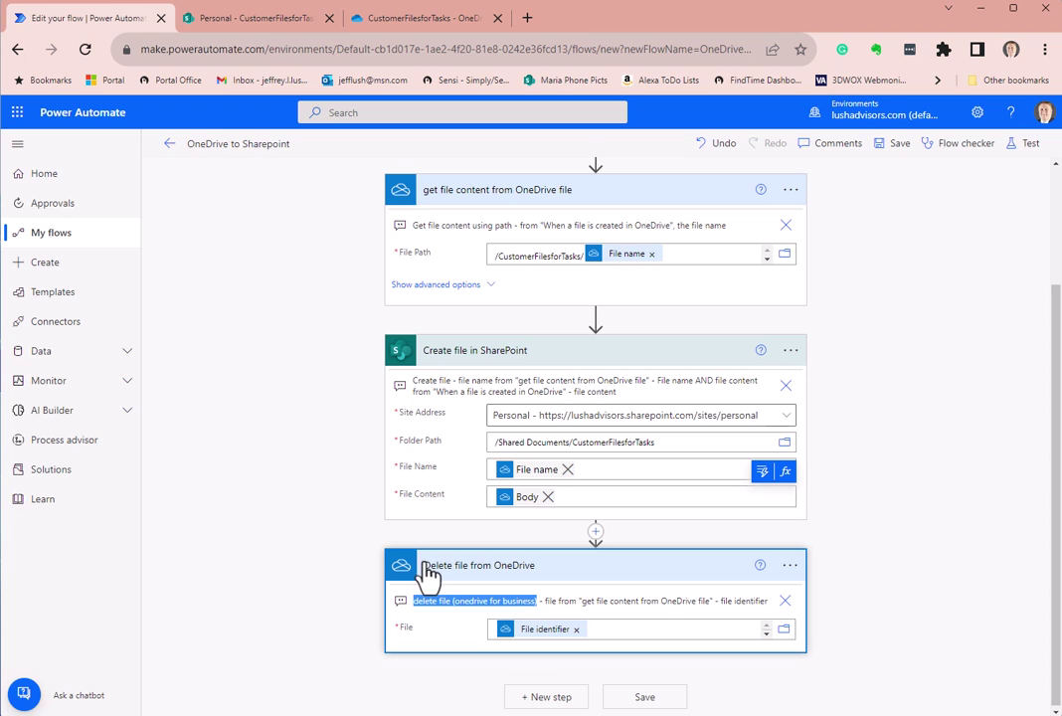
left_click(637, 603)
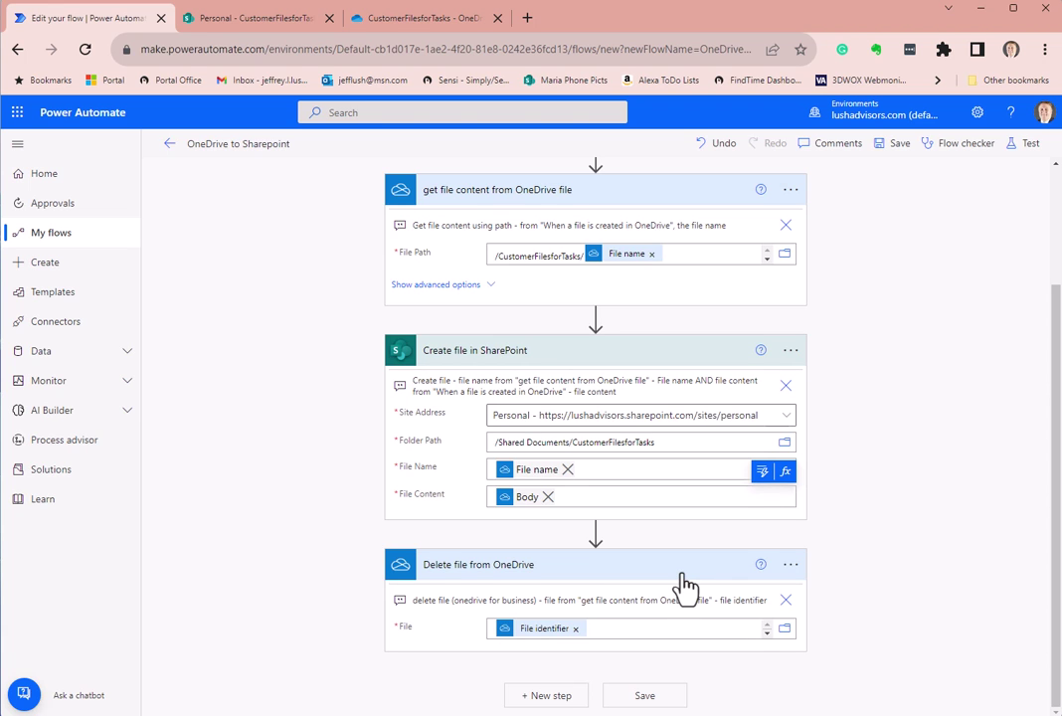
scroll(688, 587, "up", 2)
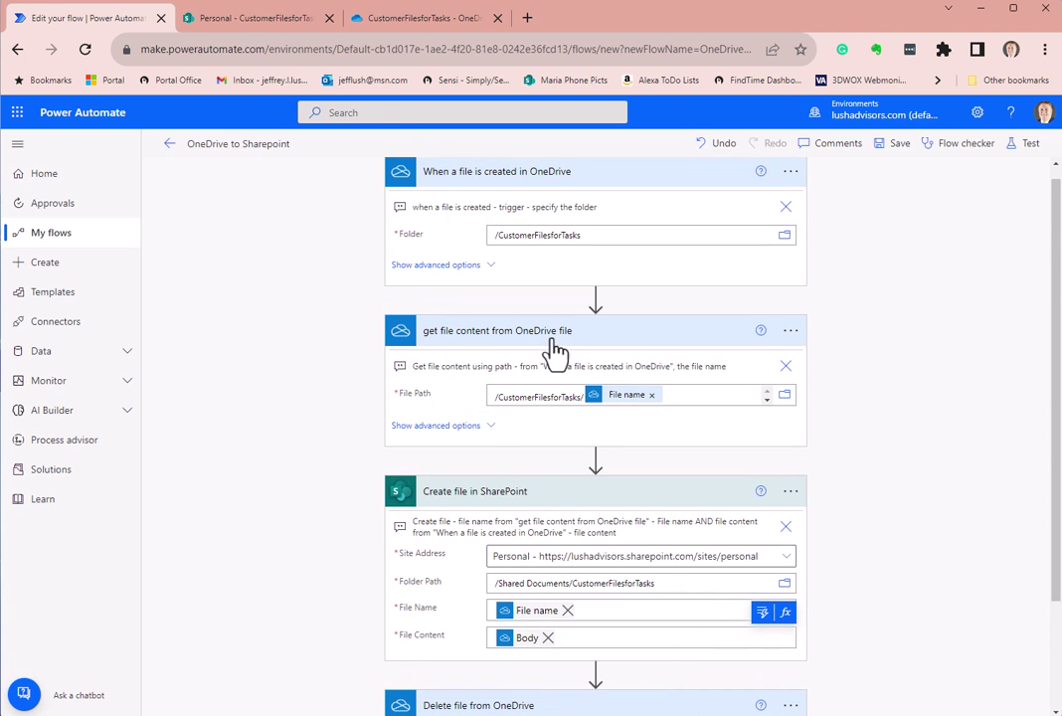
scroll(880, 418, "down", 2)
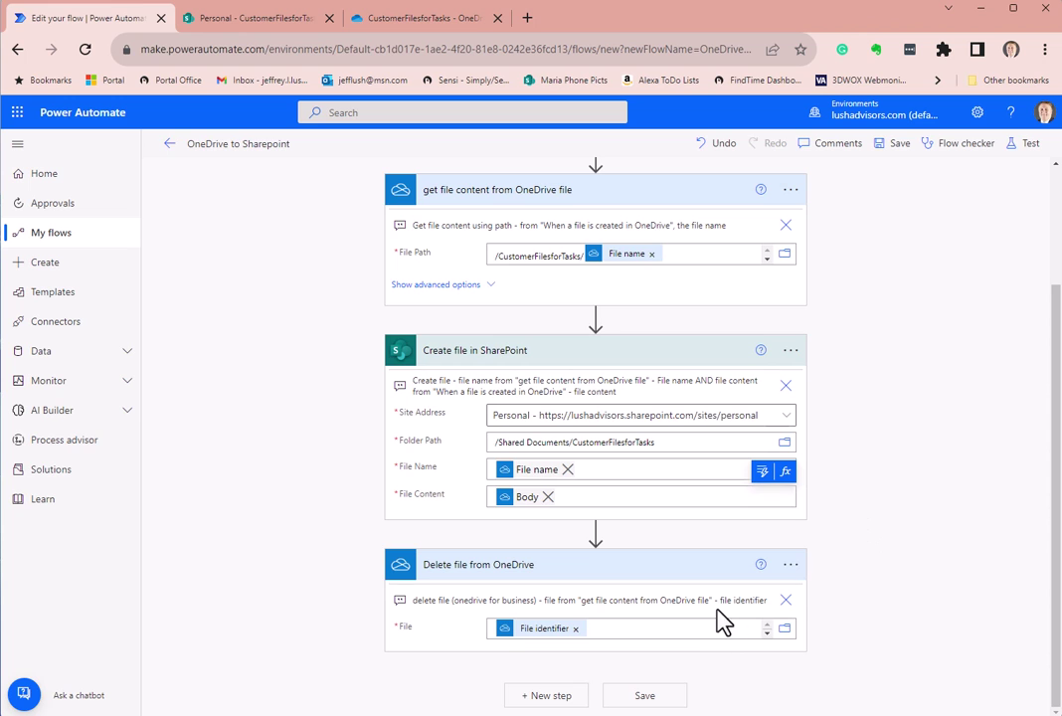
- Search the dynamic content for the Delete file action's File value for "file" and copy the trigger name "When a file is created in OneDrive"
left_click(609, 628)
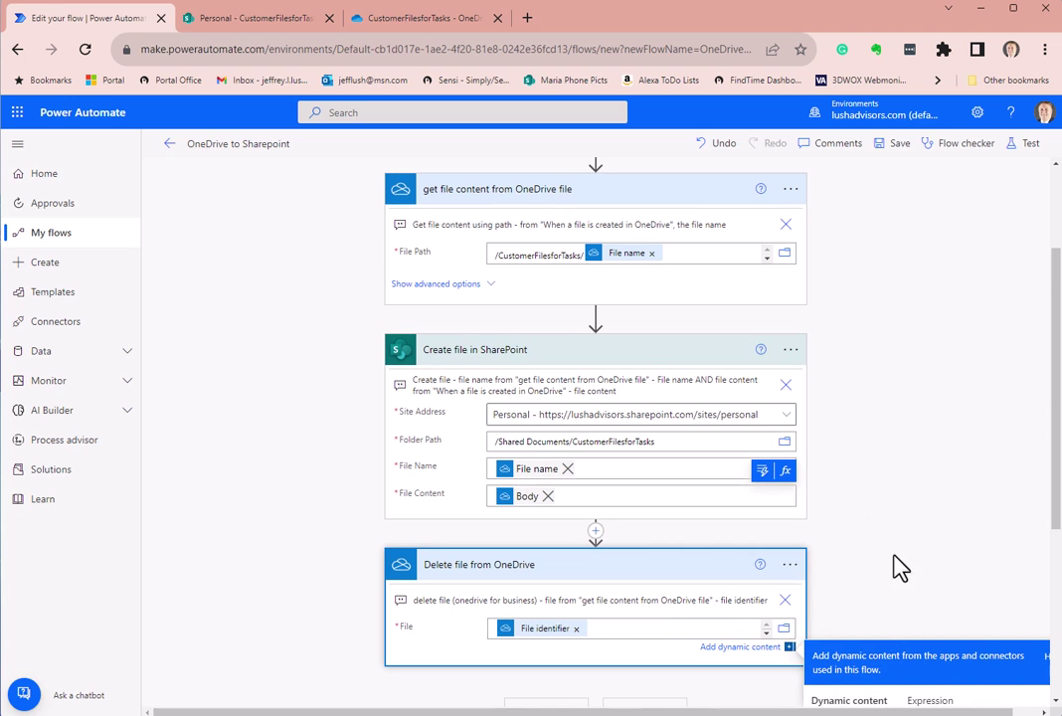
left_click(858, 413)
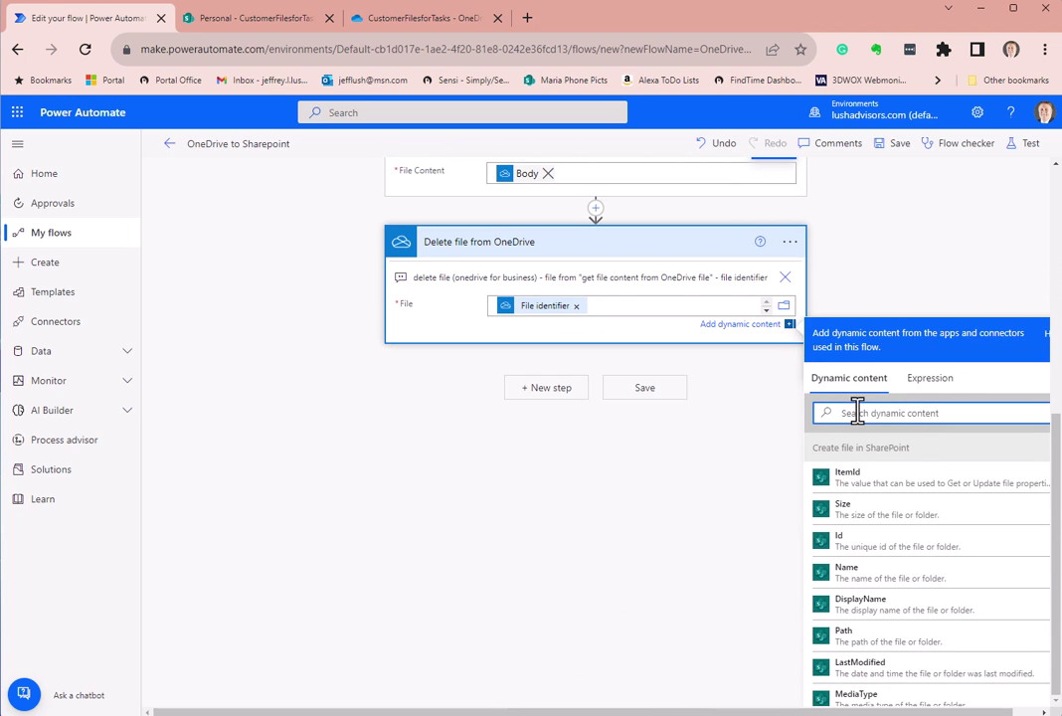
type("file")
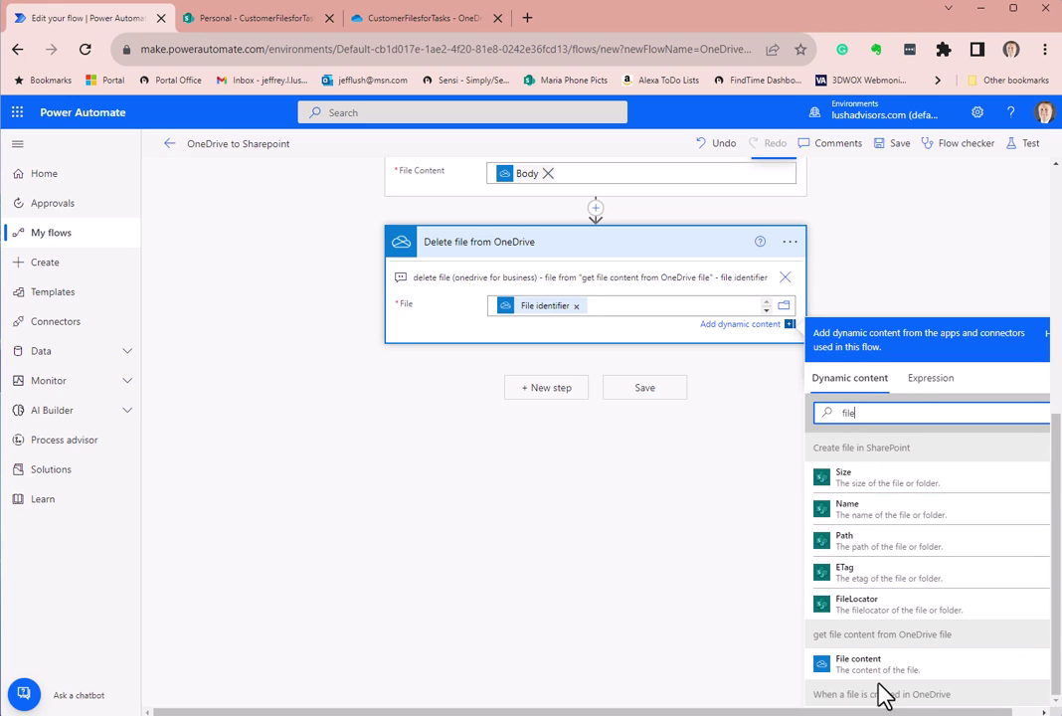
scroll(937, 631, "down", 2)
scroll(942, 633, "down", 1)
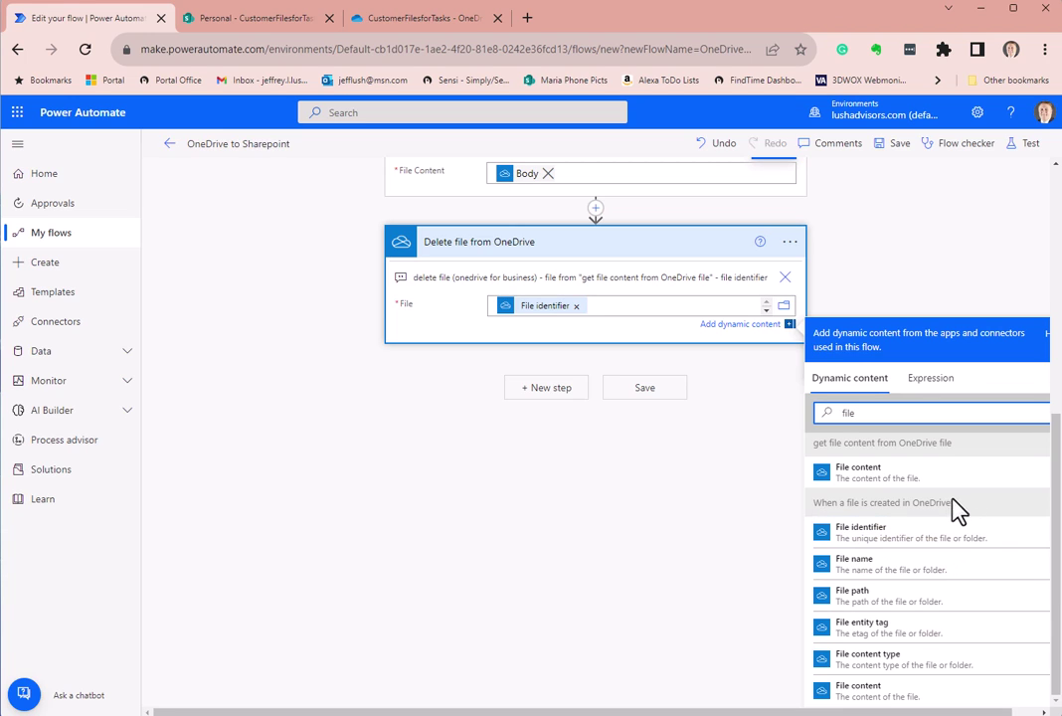
left_click_drag(957, 509, 821, 509)
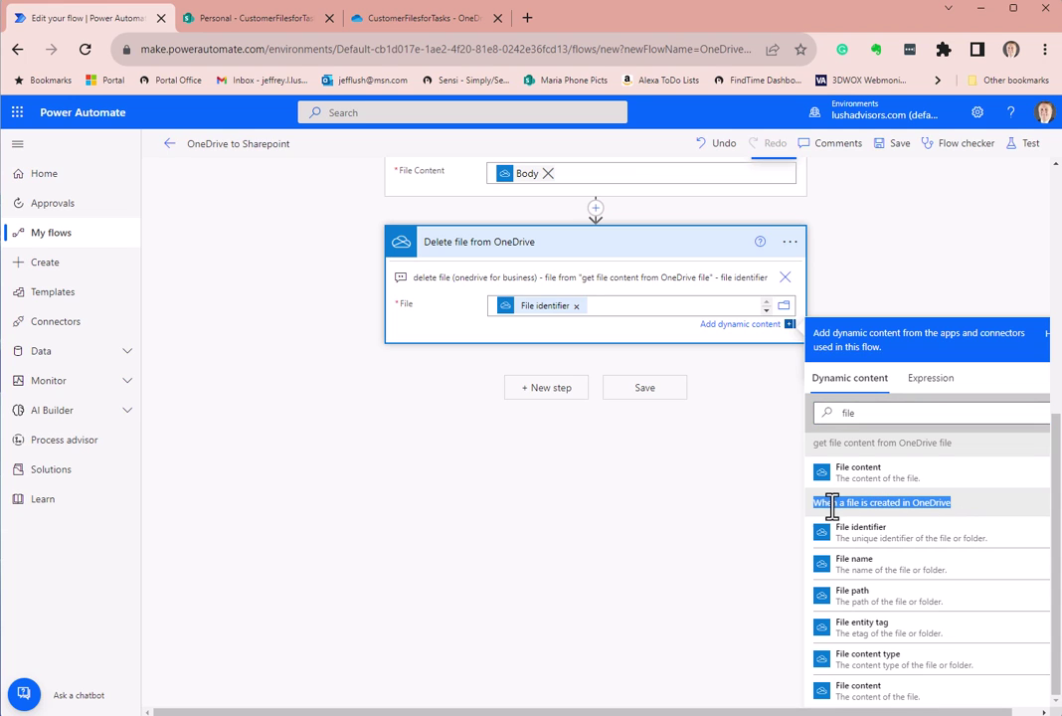
right_click(832, 507)
left_click(875, 520)
left_click(683, 278)
- In the Delete file from OneDrive note, replace the source "get file content from OneDrive file" with "When a file is created in OneDrive"
scroll(771, 273, "up", 3)
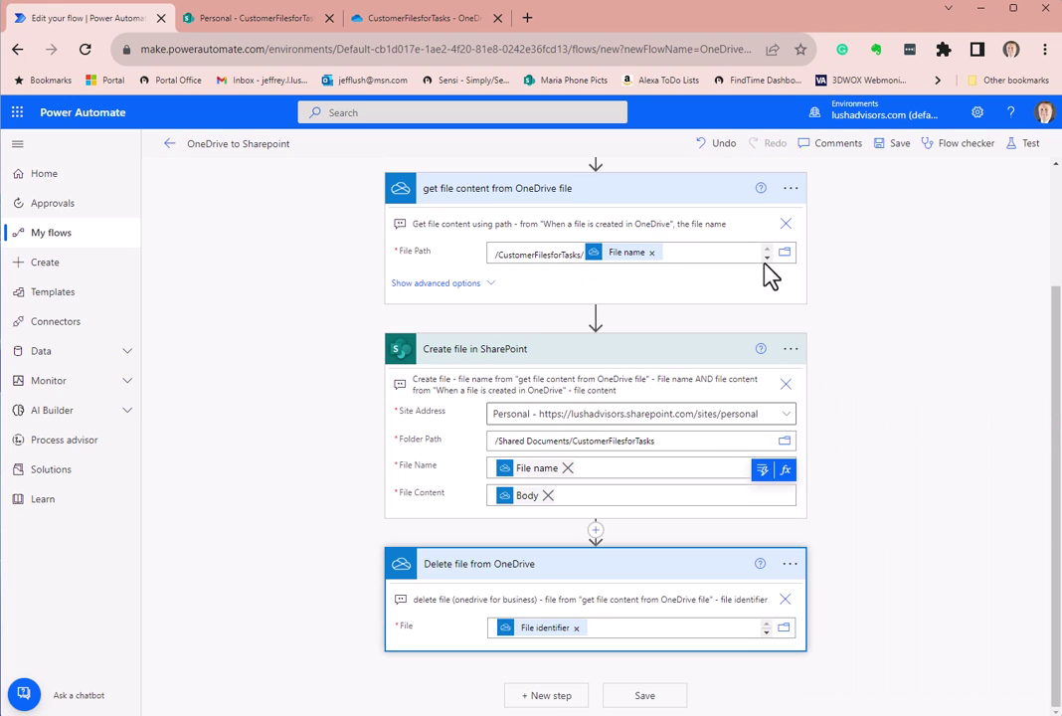
left_click(793, 573)
left_click(861, 473)
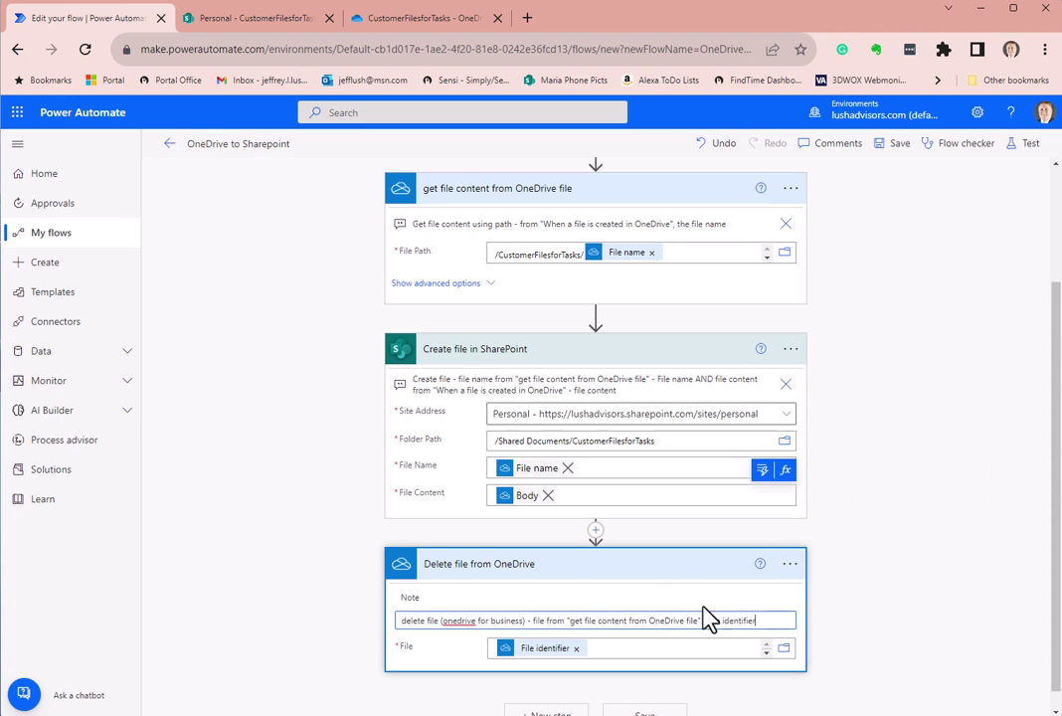
left_click_drag(572, 620, 695, 621)
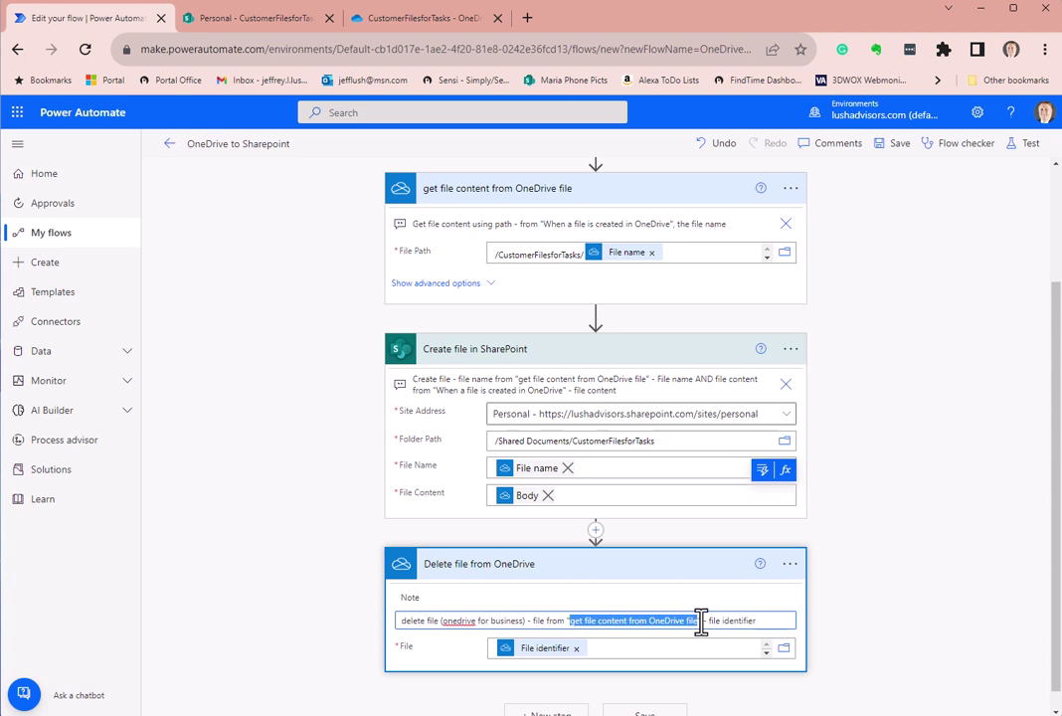
type("When a file is created in OneDrive")
left_click(913, 495)
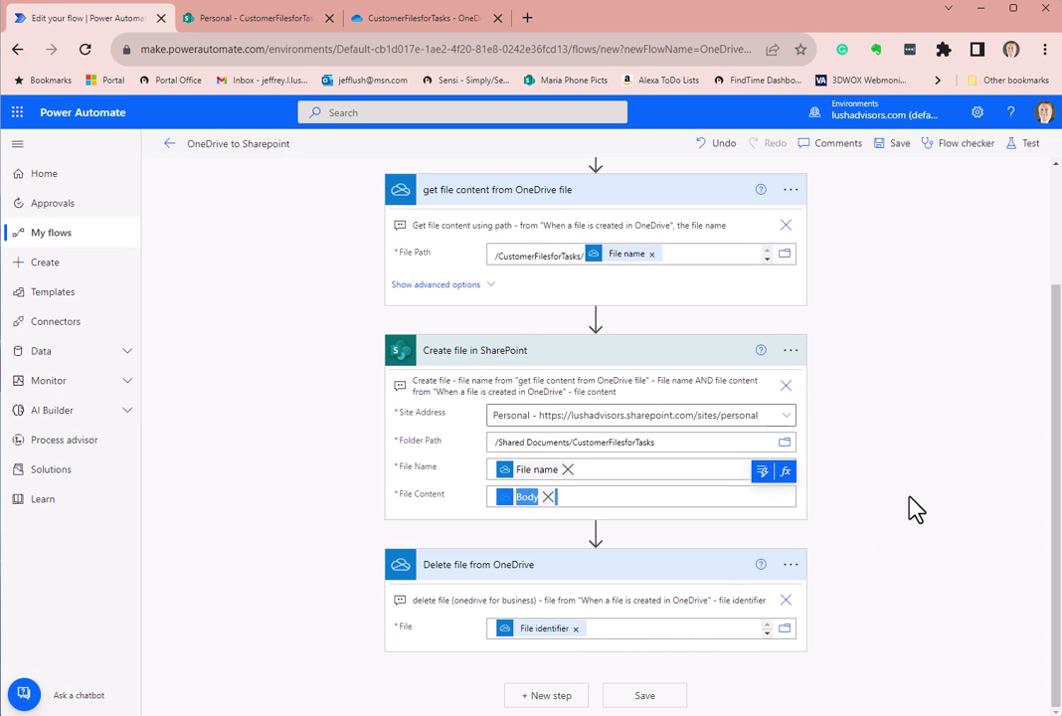
- Save the flow and start a manual test of it
scroll(915, 507, "up", 3)
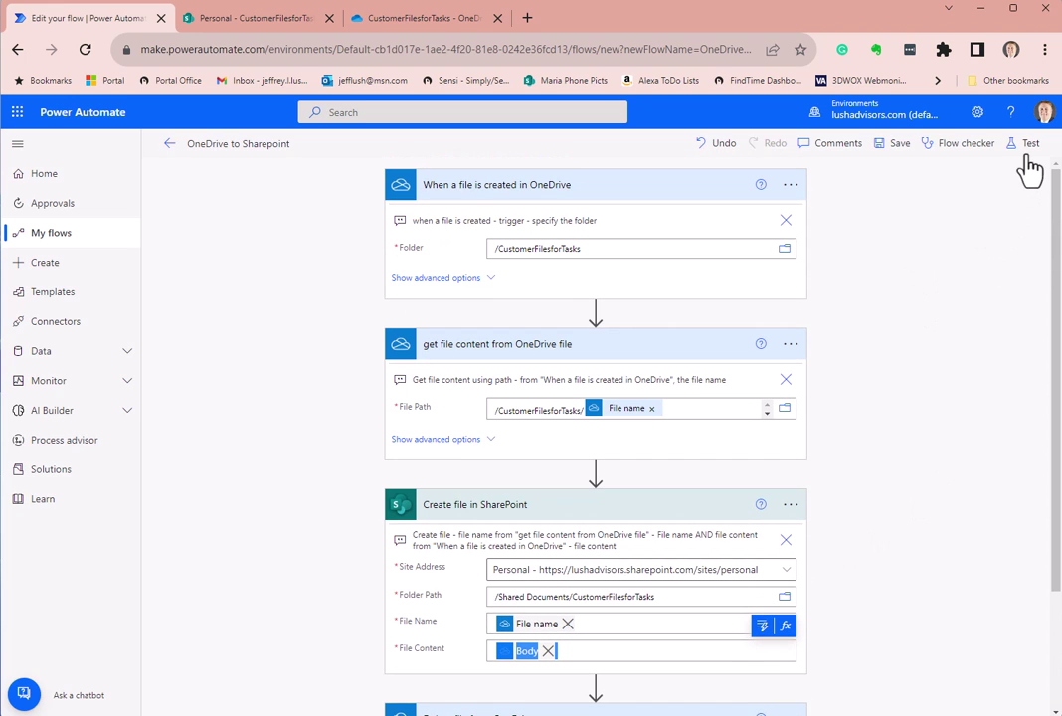
left_click(1027, 143)
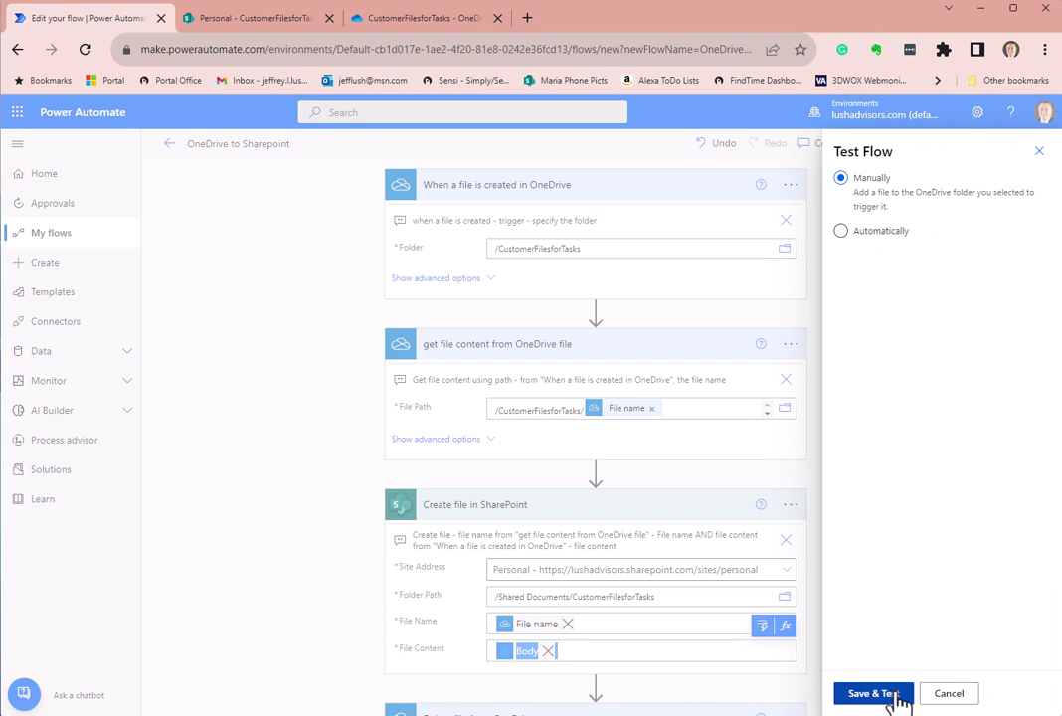
left_click(896, 694)
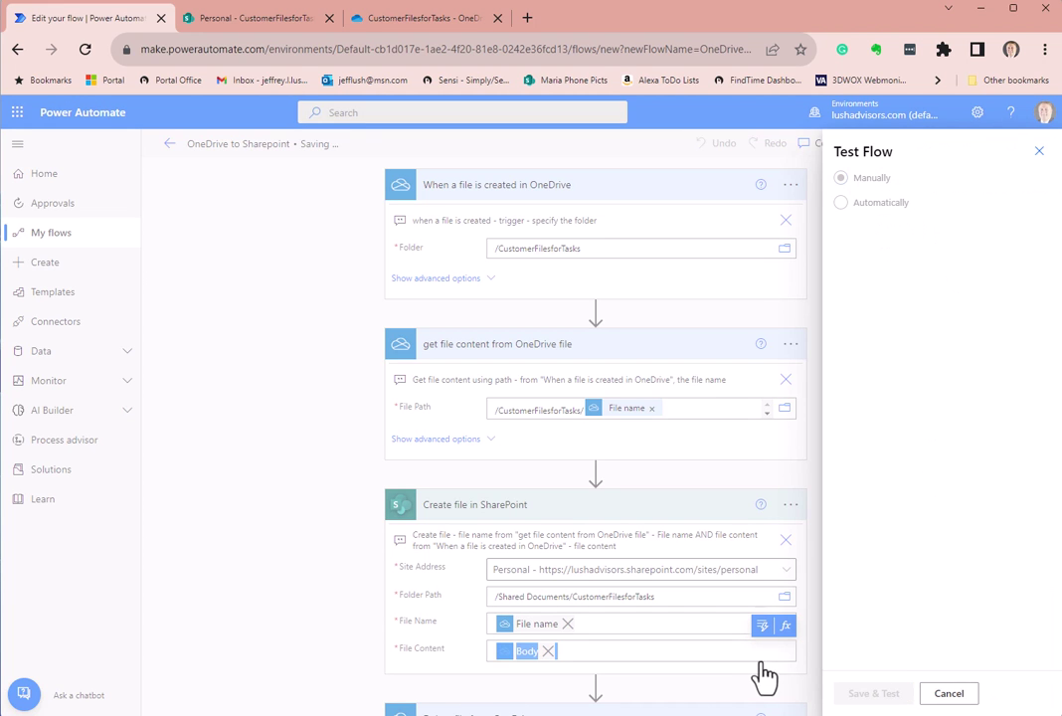
left_click(398, 18)
right_click(376, 567)
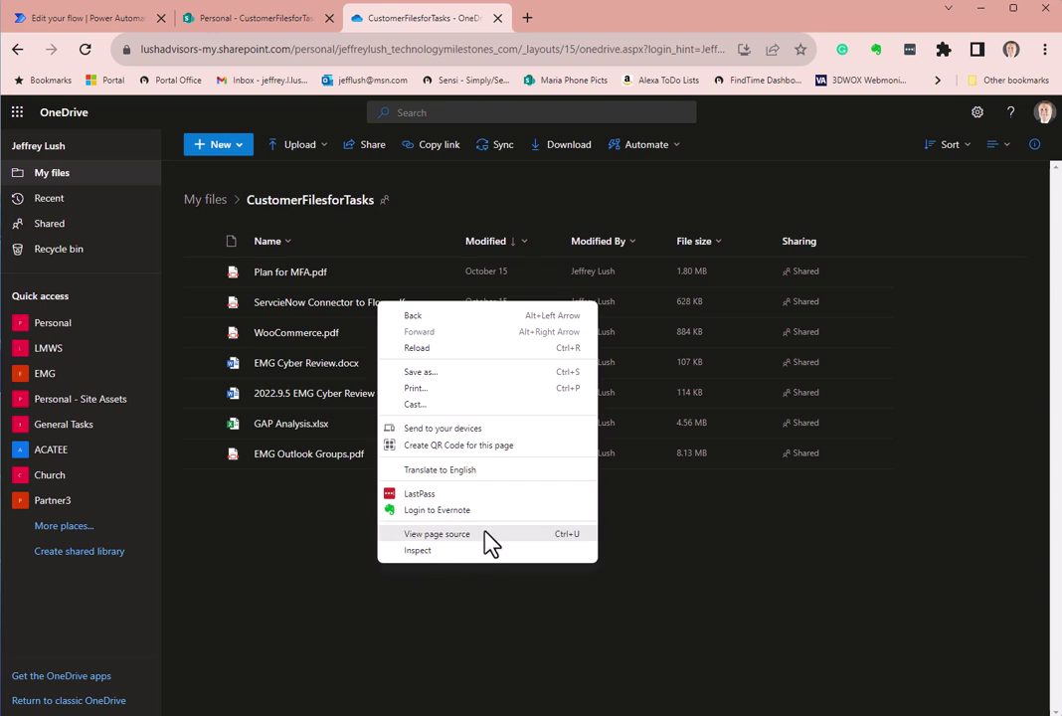
key("Escape")
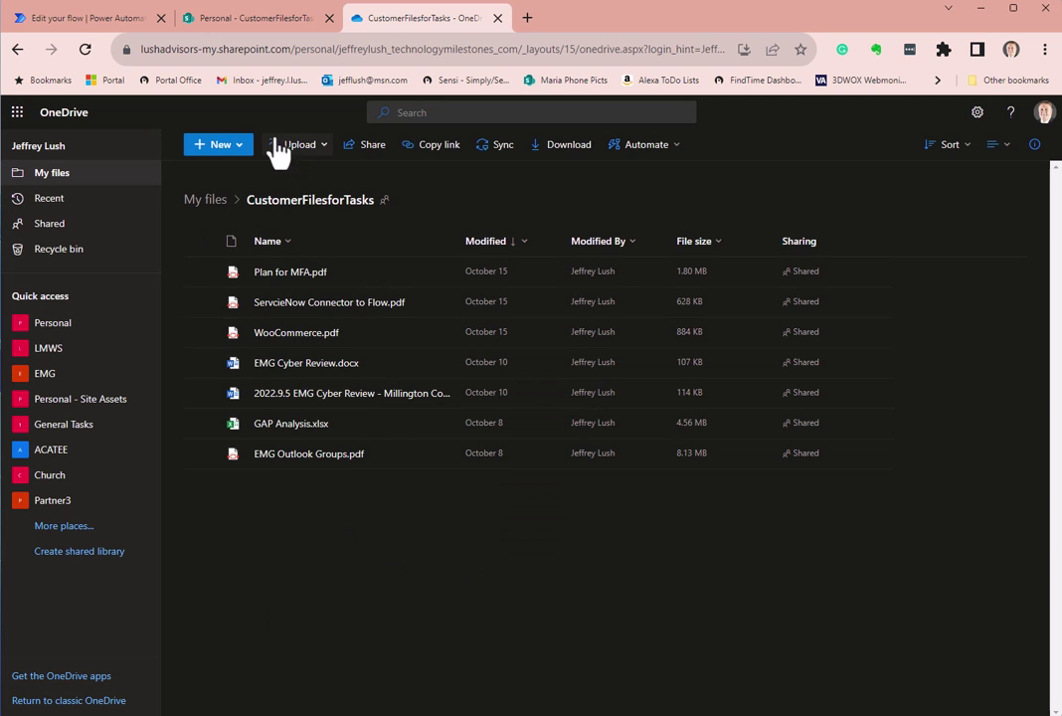
left_click(225, 146)
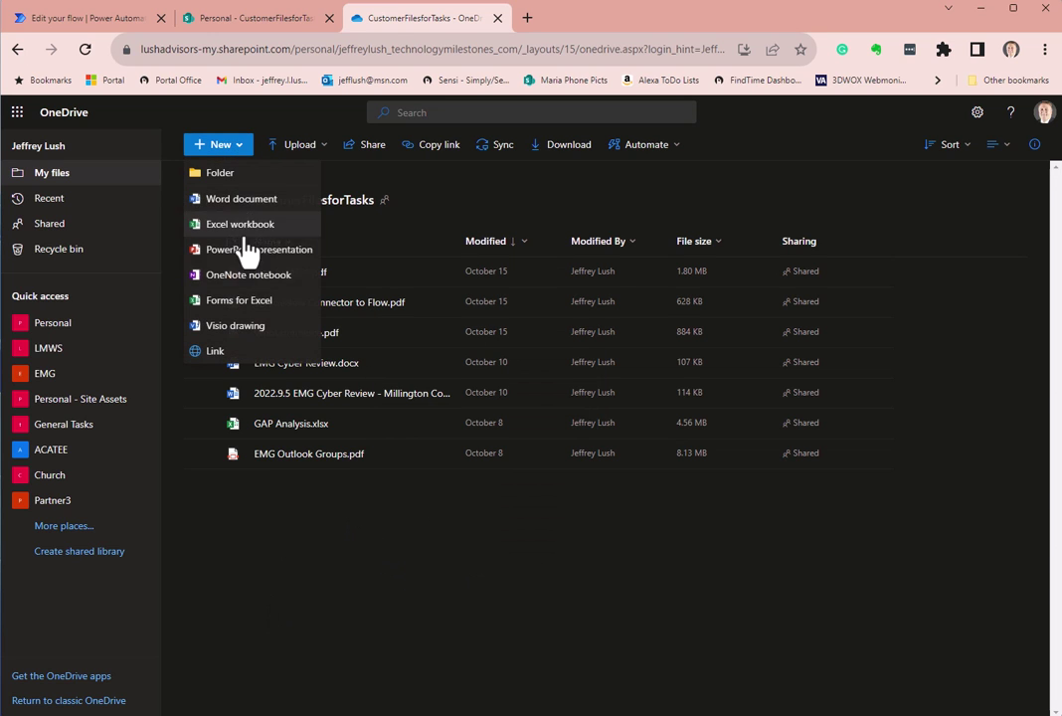
left_click(236, 352)
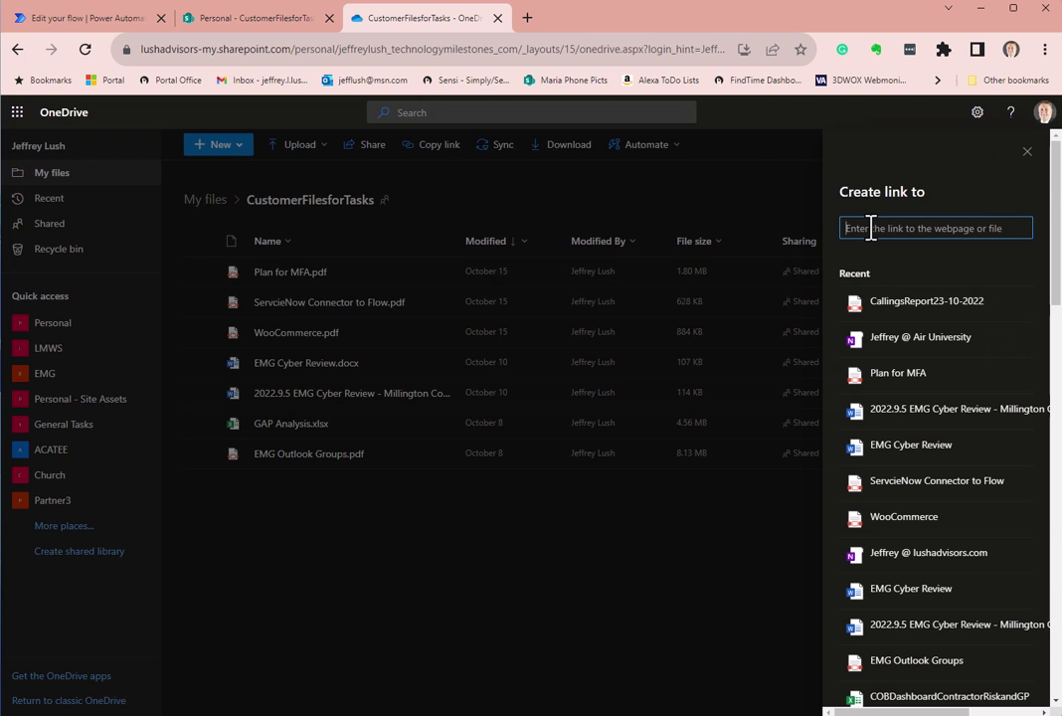
type("https")
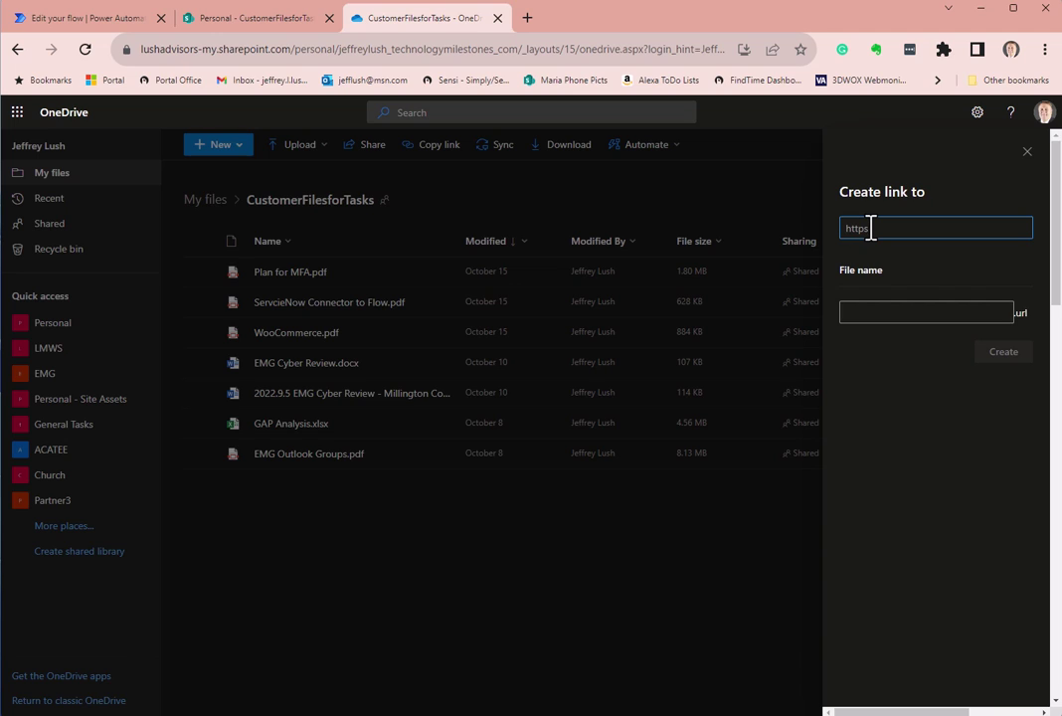
type(":/www.google.com")
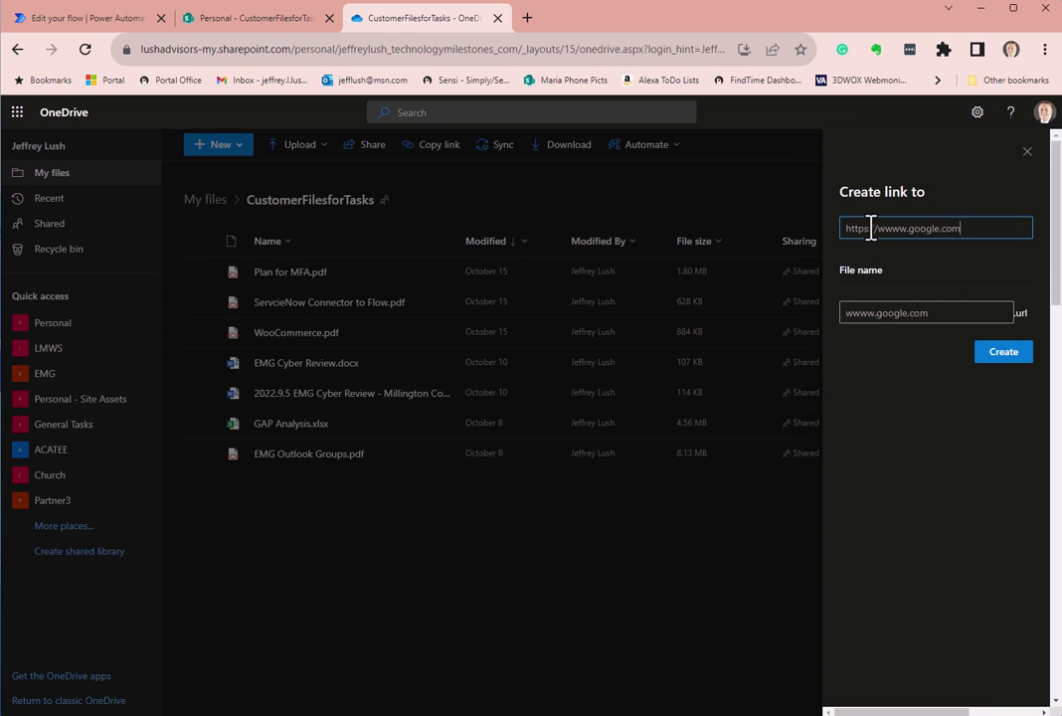
key("Tab")
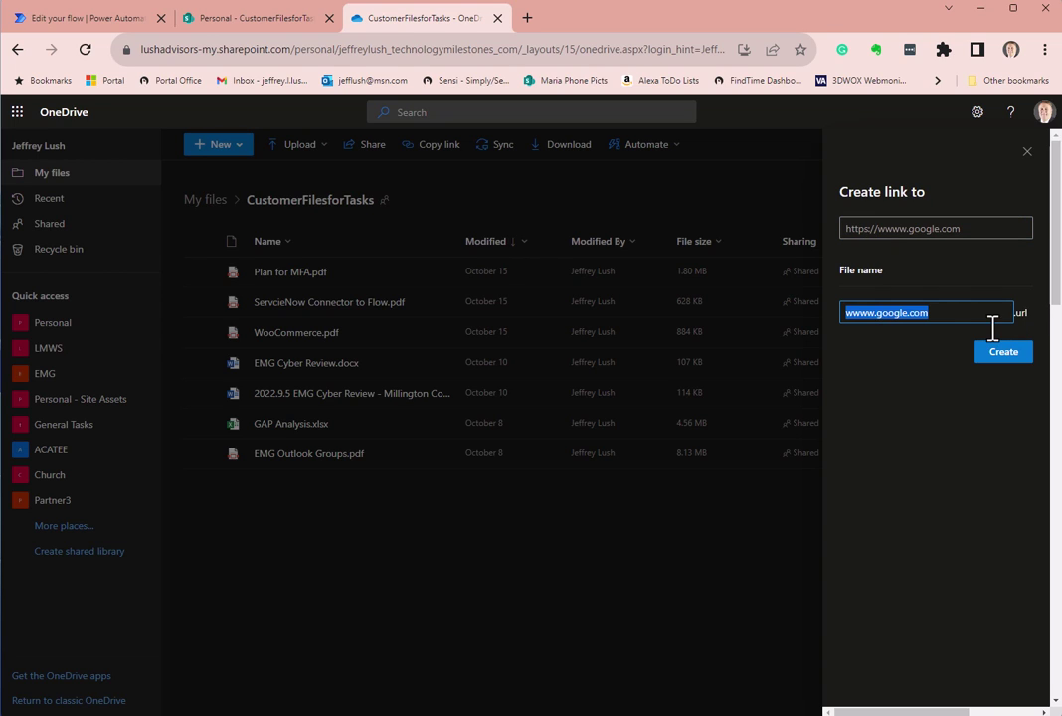
type("Google")
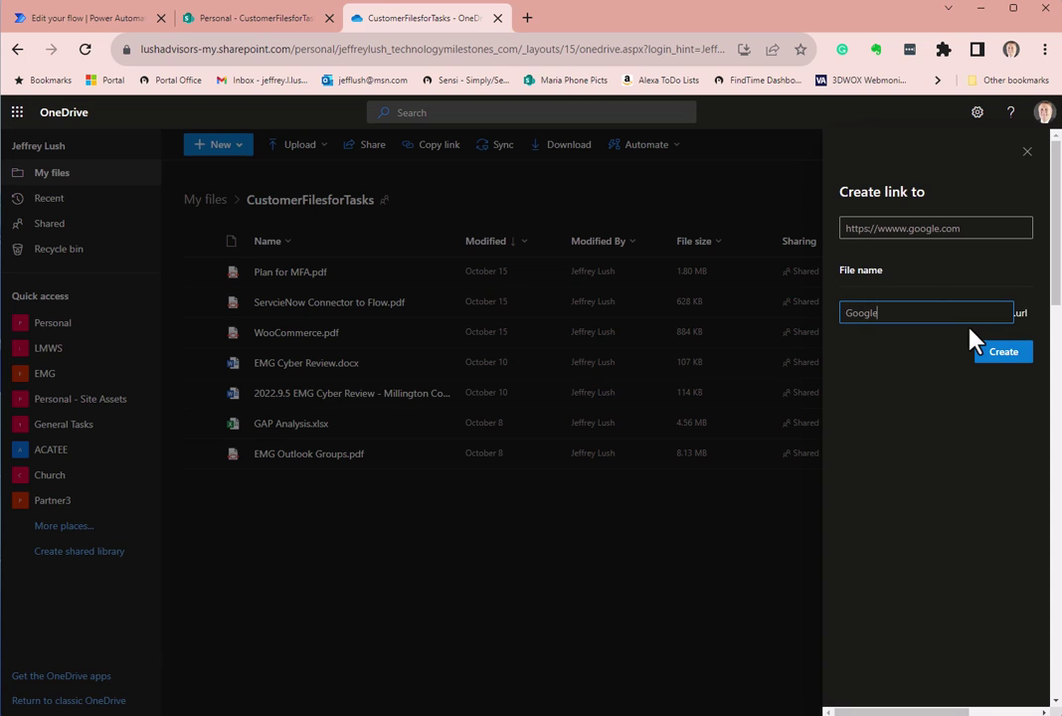
left_click(891, 228)
key("BackSpace")
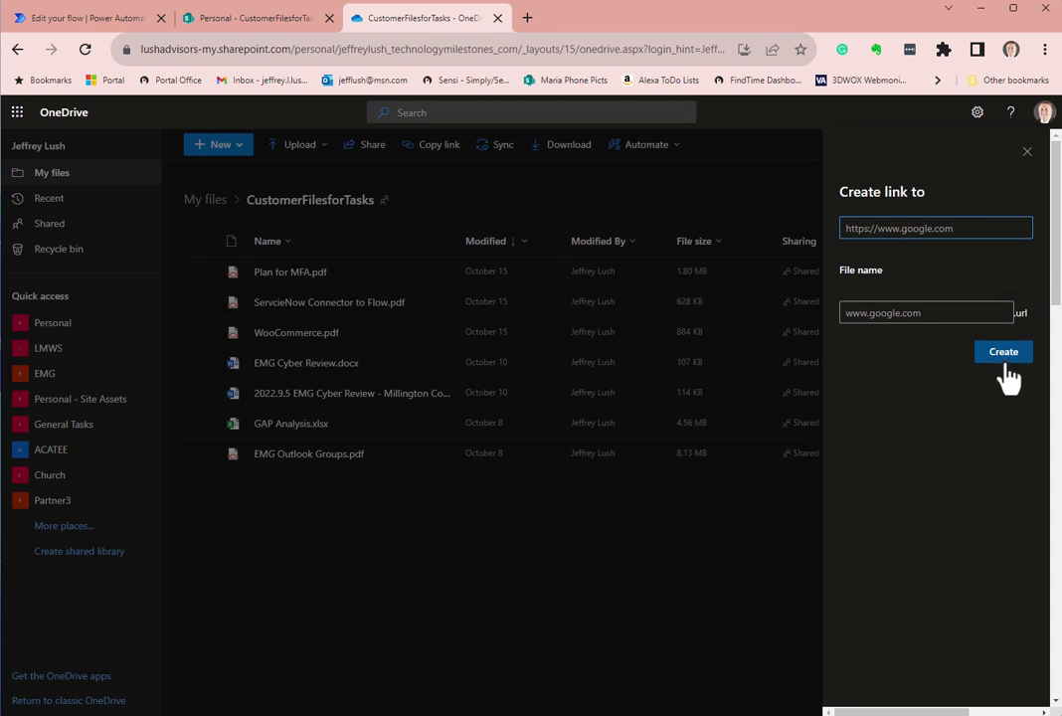
left_click(943, 313)
left_click_drag(942, 313, 830, 320)
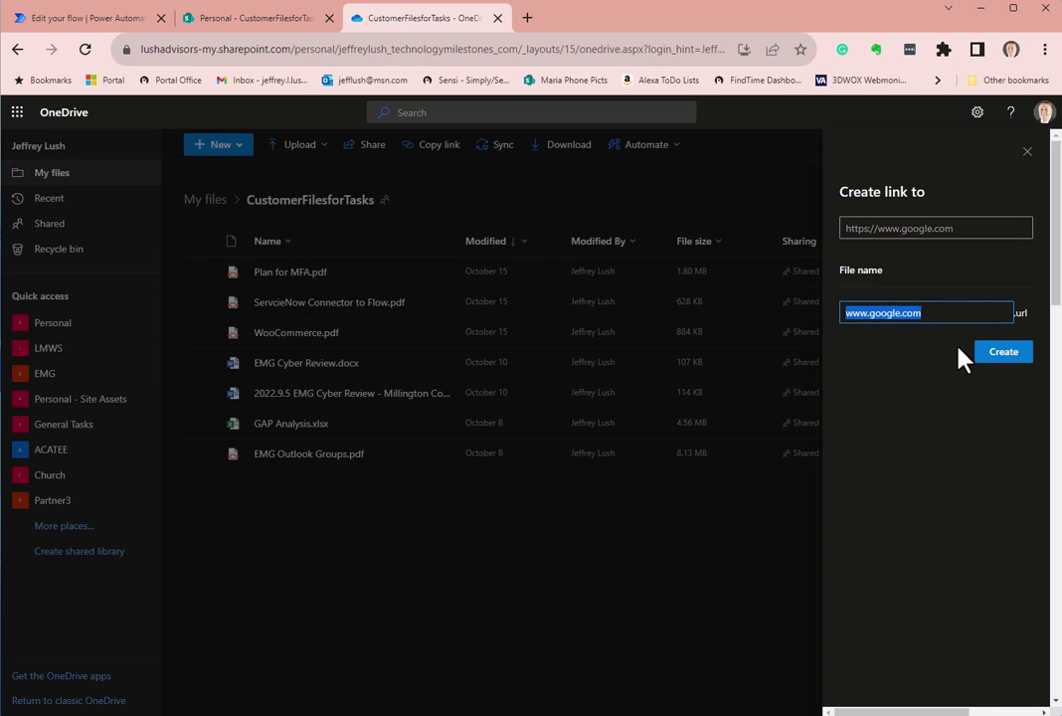
key("BackSpace")
type("Google")
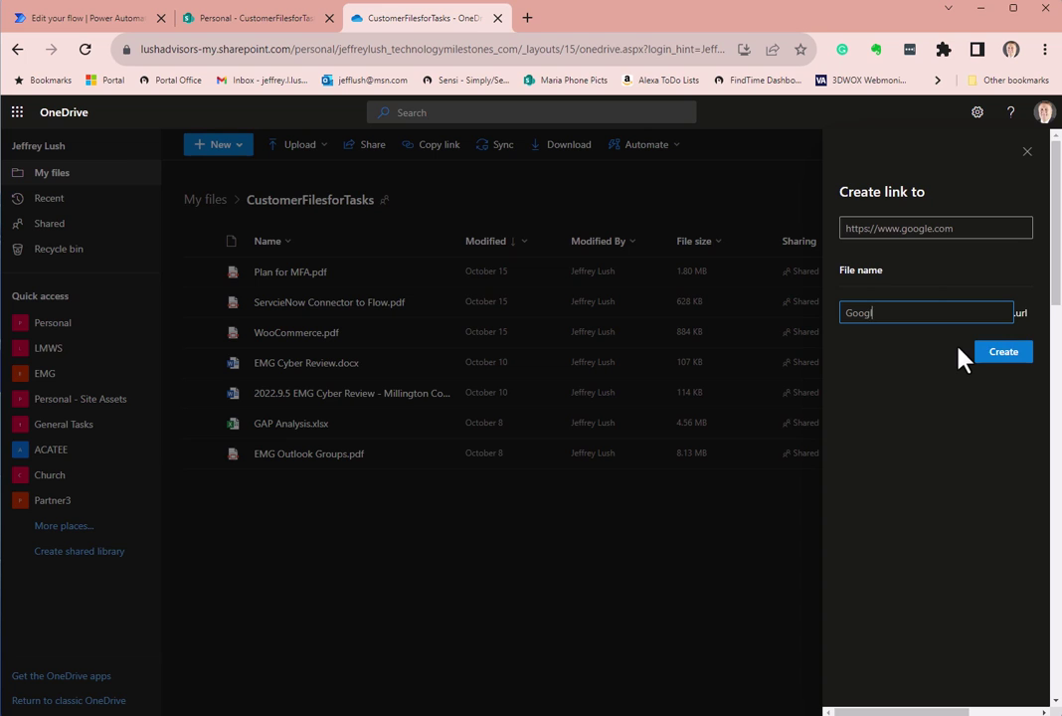
key("Tab")
left_click(1004, 352)
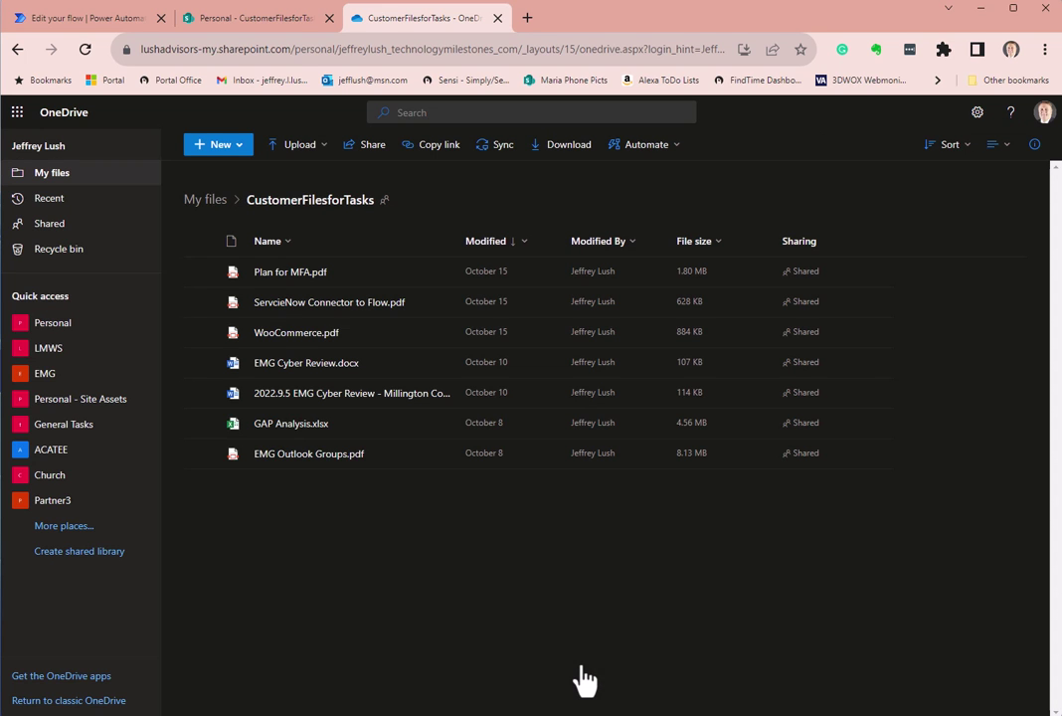
key("F5")
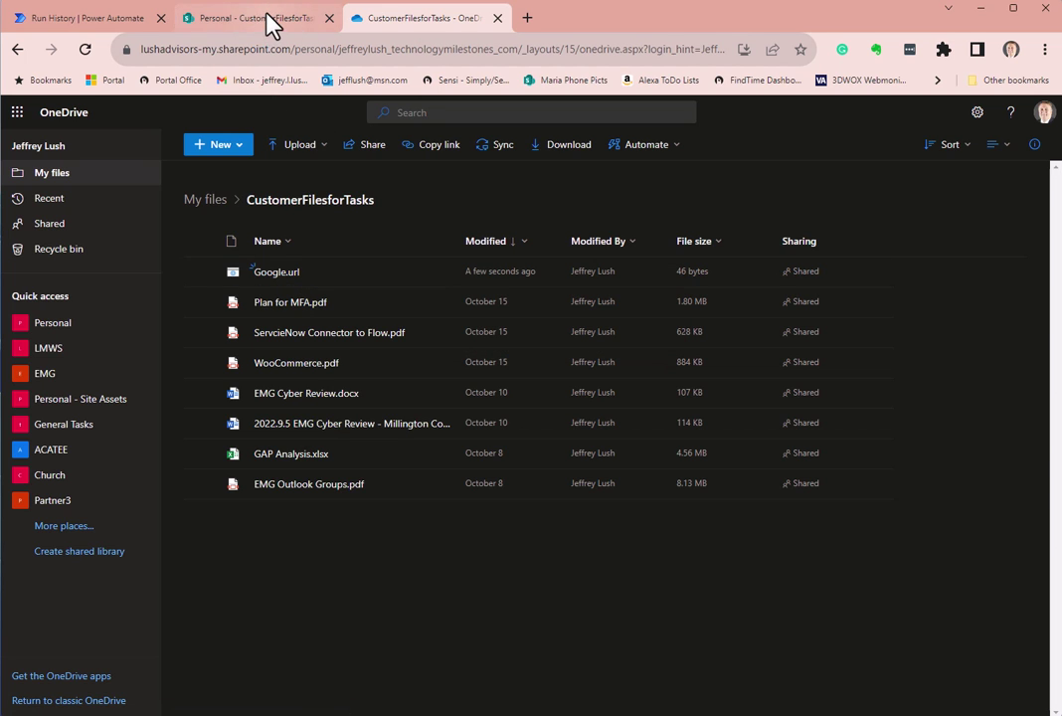
- Check the test run in Power Automate and look for Google.url in the SharePoint CustomerFilesforTasks folder
left_click(88, 20)
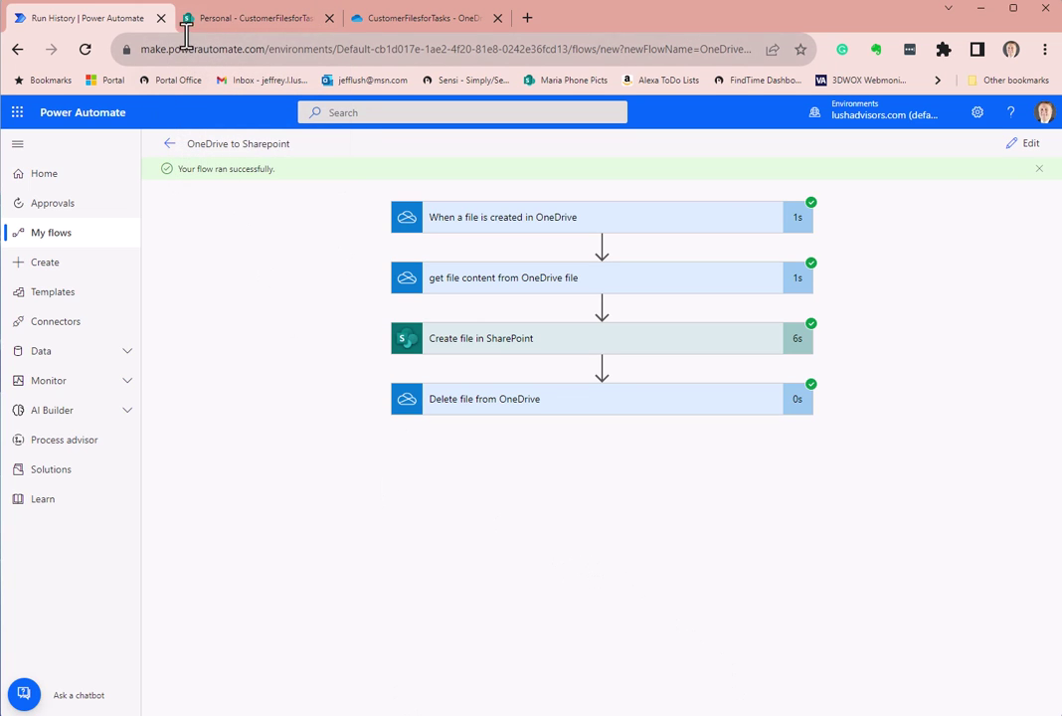
left_click(217, 20)
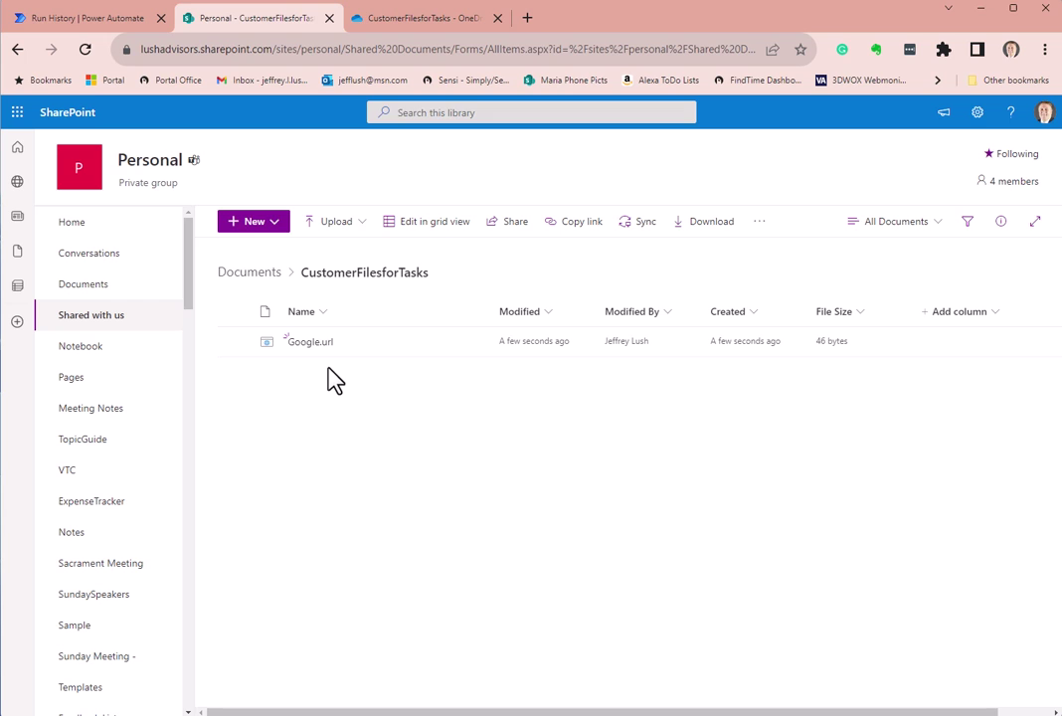
mouse_move(325, 348)
- Refresh the OneDrive CustomerFilesforTasks folder to check whether Google.url was deleted, and return to the flow run in Power Automate
left_click(413, 20)
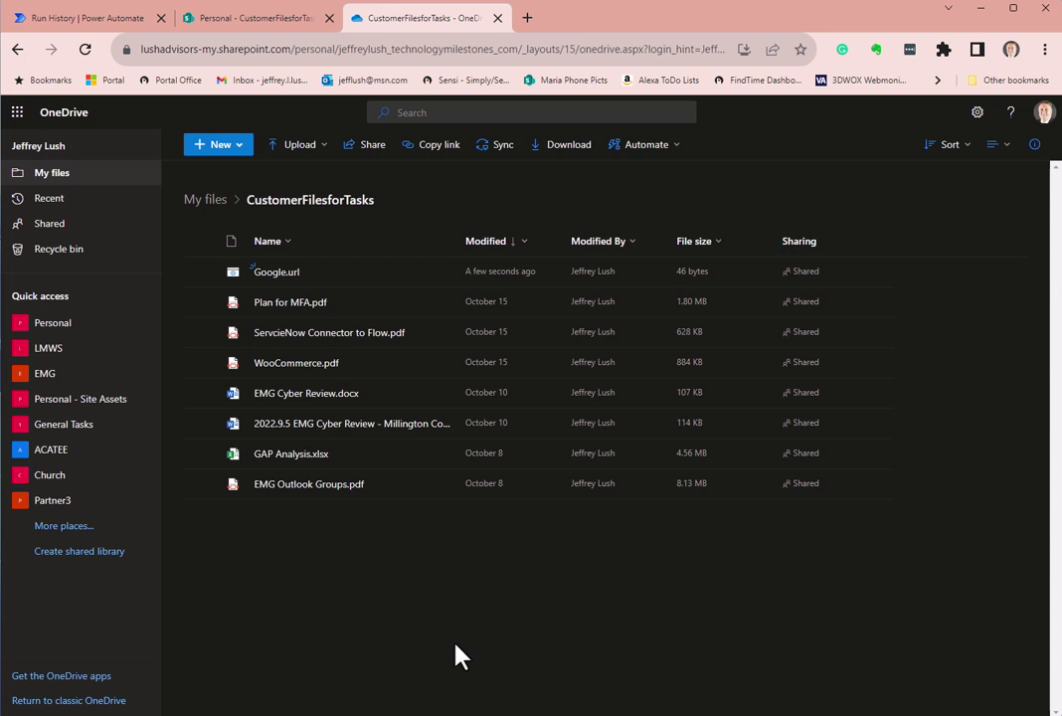
key("F5")
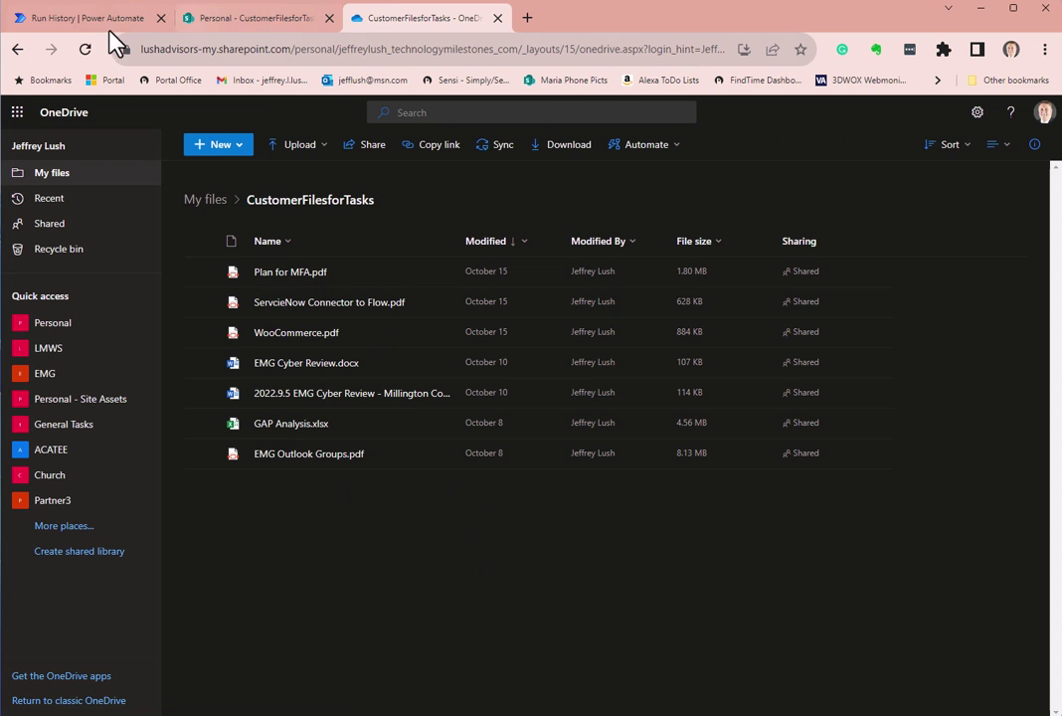
left_click(76, 18)
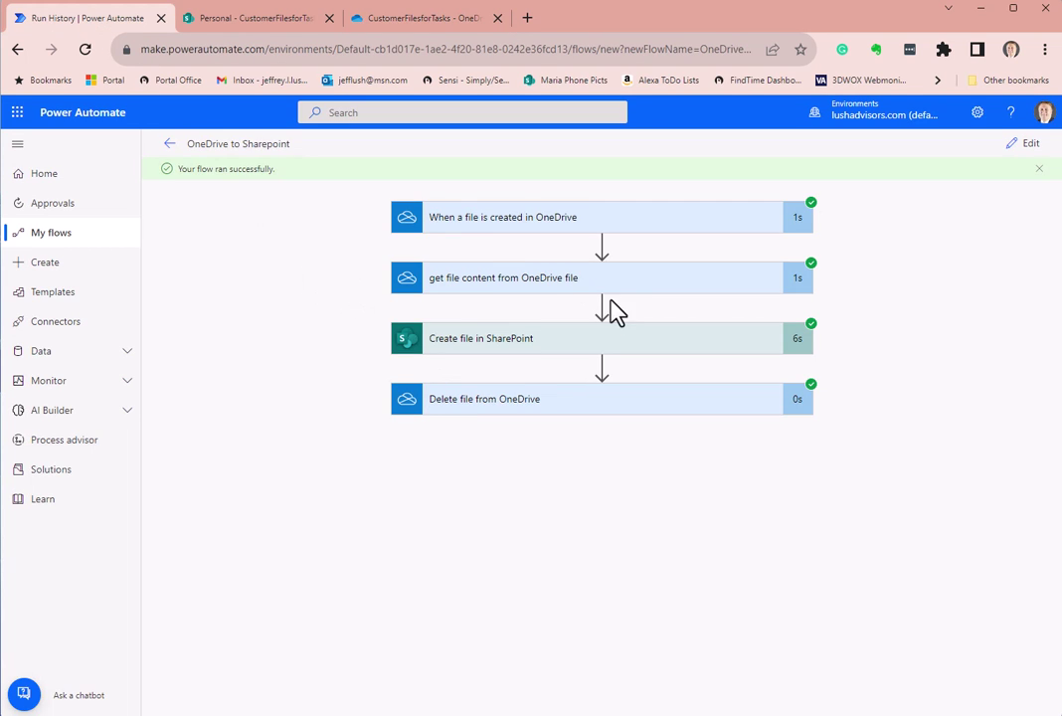